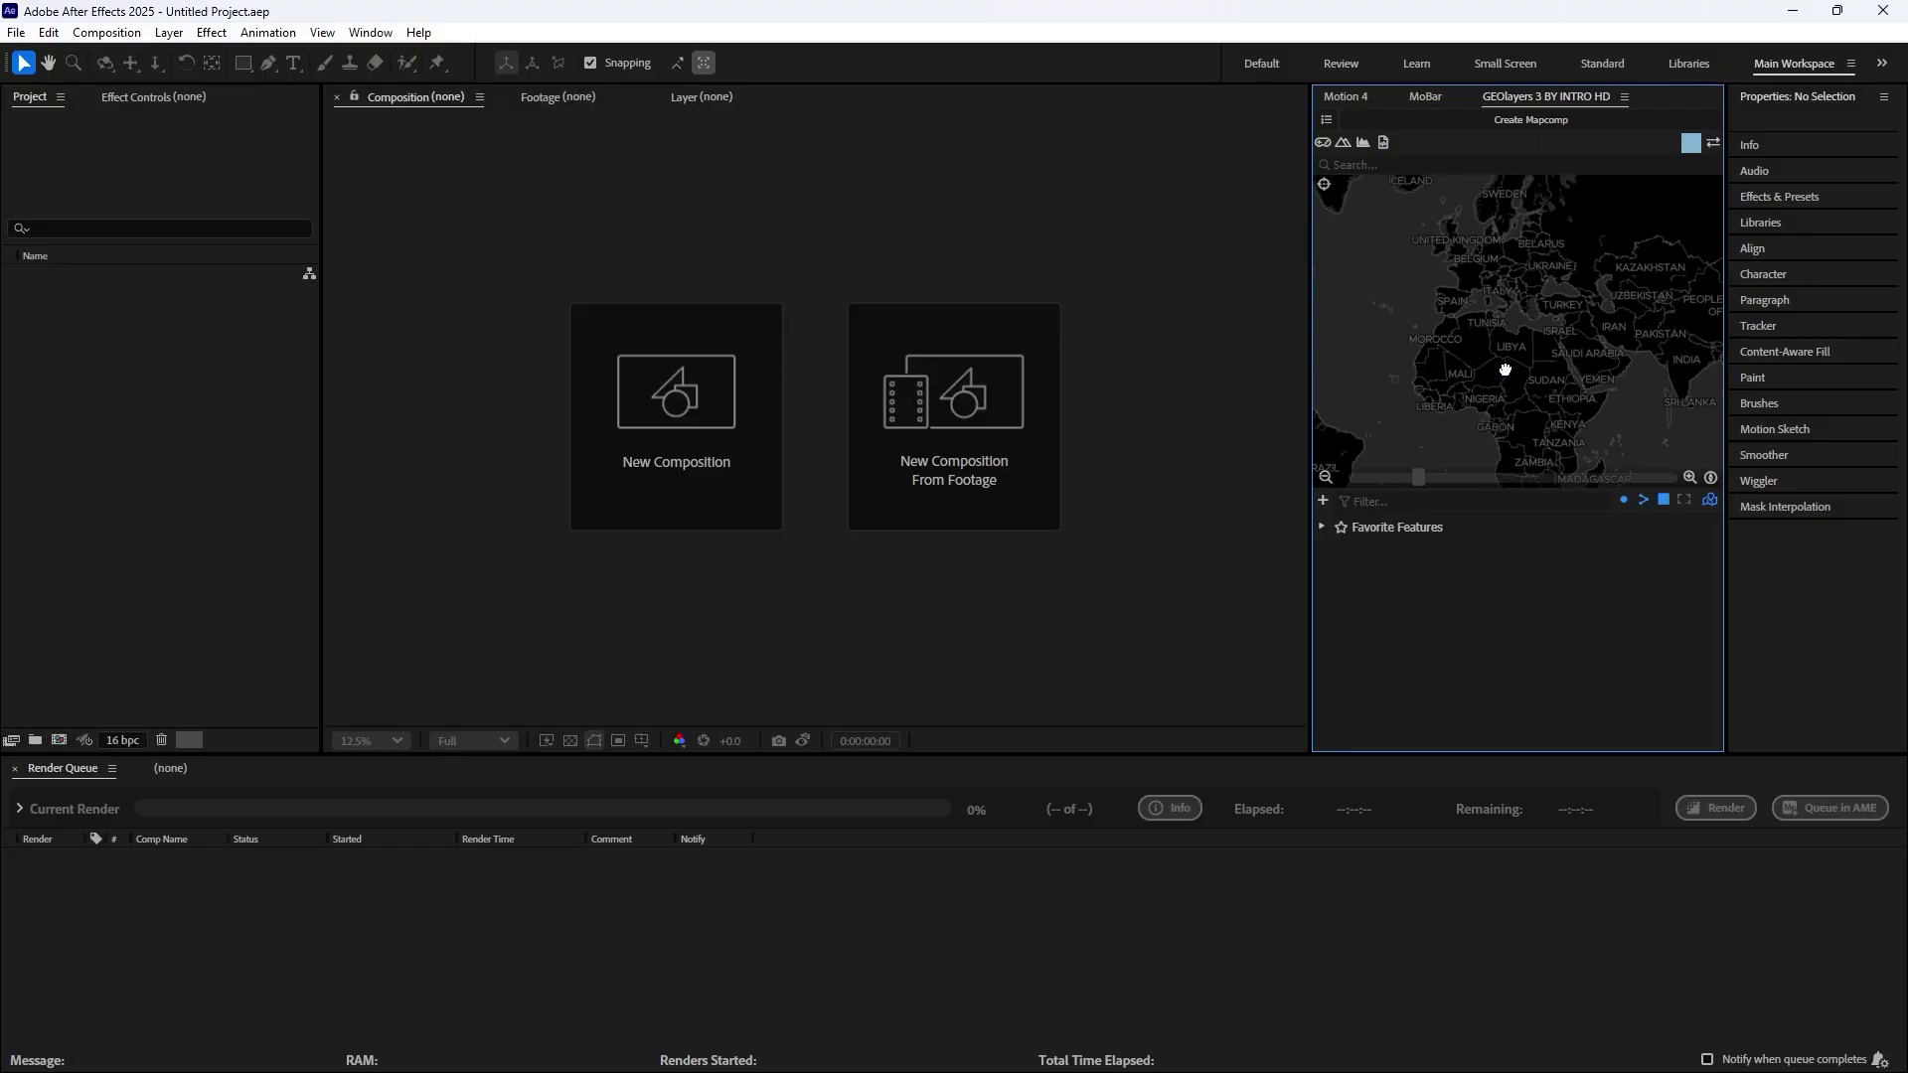
# Create a 5-second GEOlayers World Mapcomp using the Natural Earth map style
pyautogui.click(1327, 121)
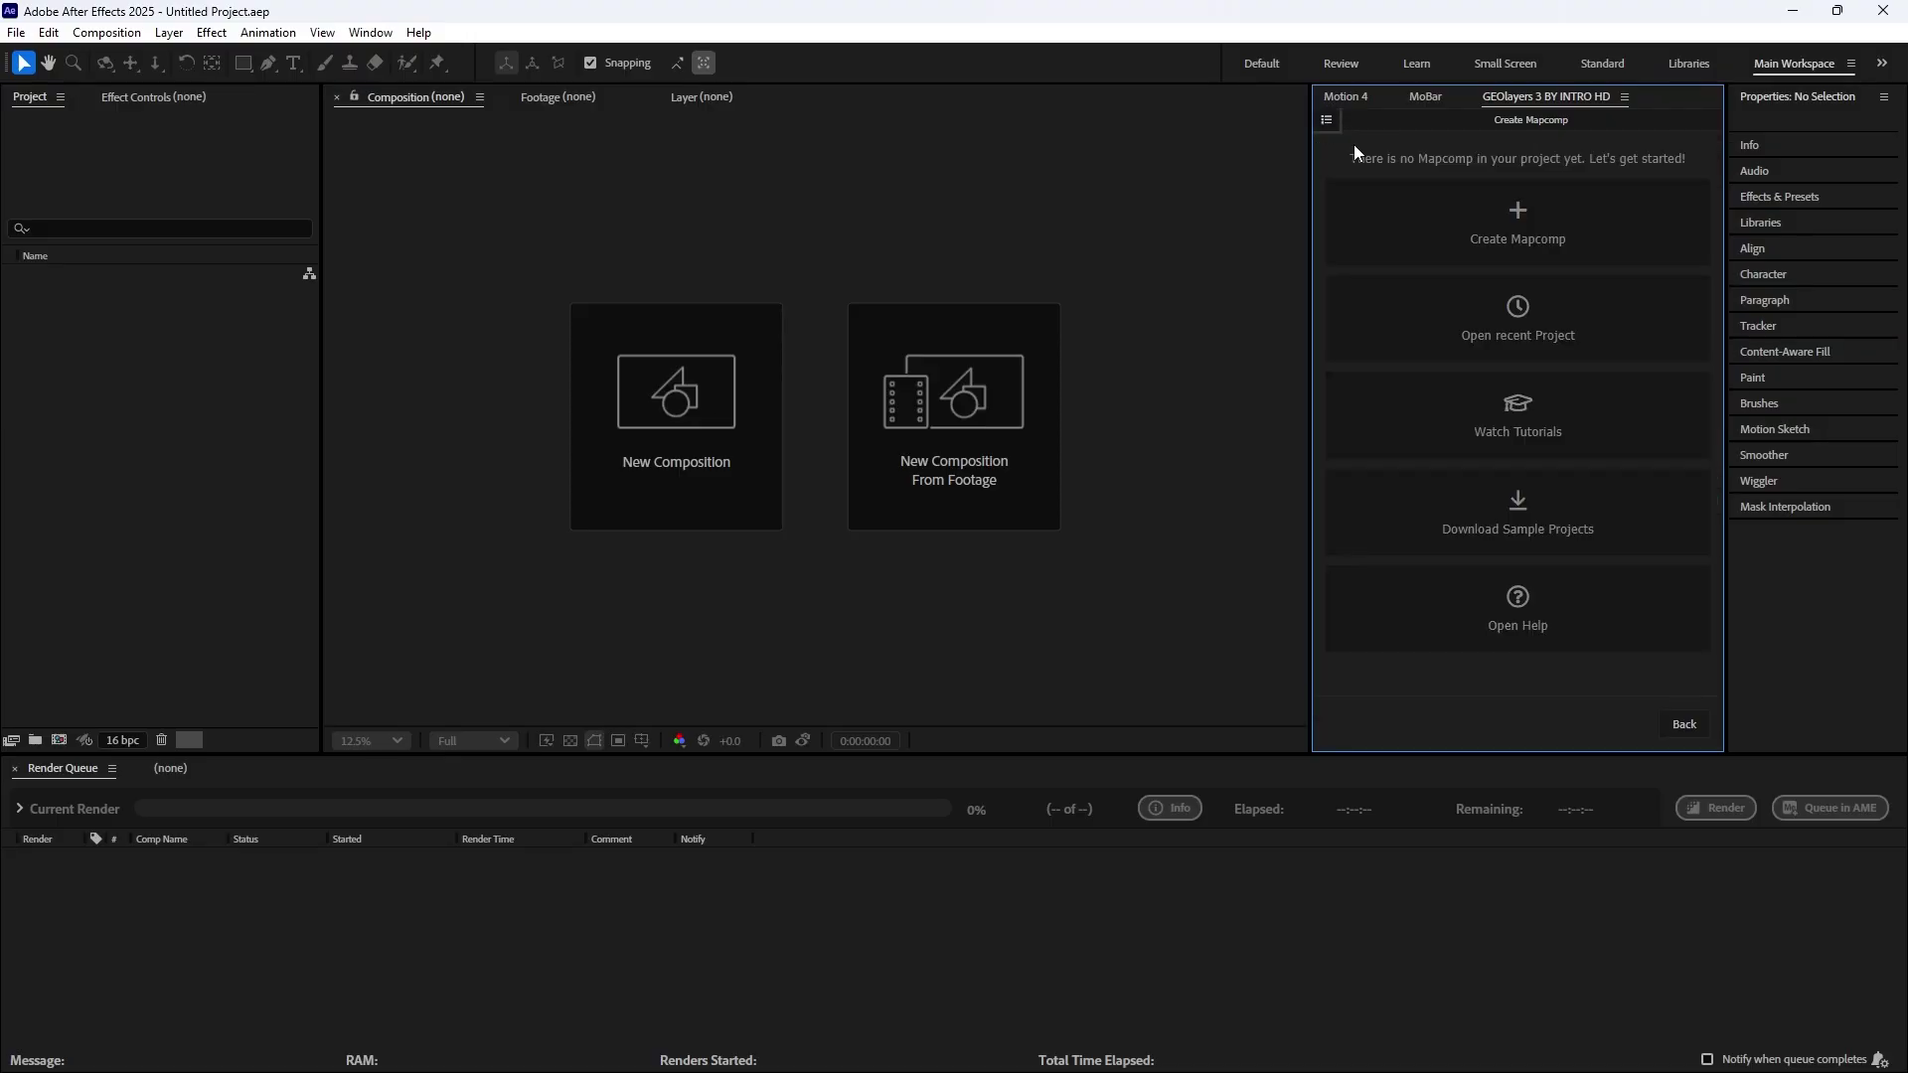
pyautogui.click(1521, 220)
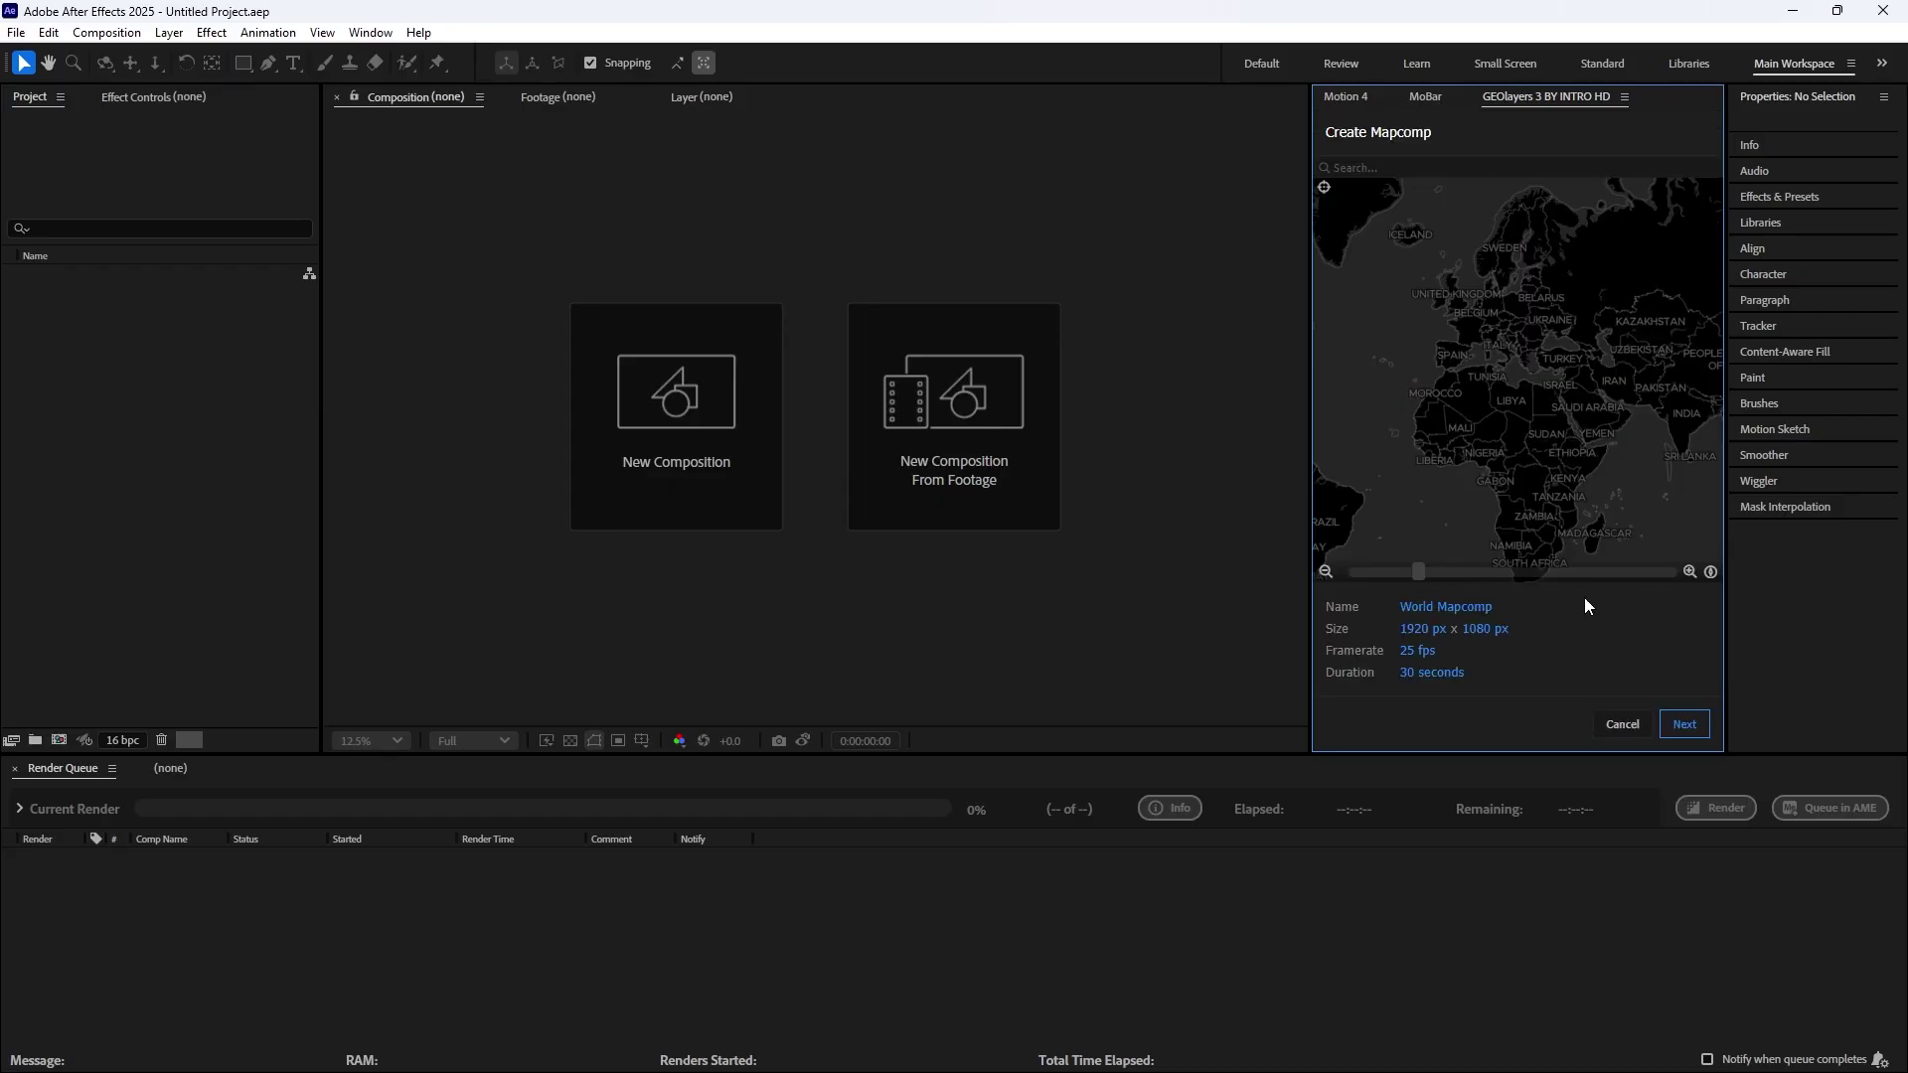
pyautogui.click(1448, 675)
pyautogui.click(1684, 723)
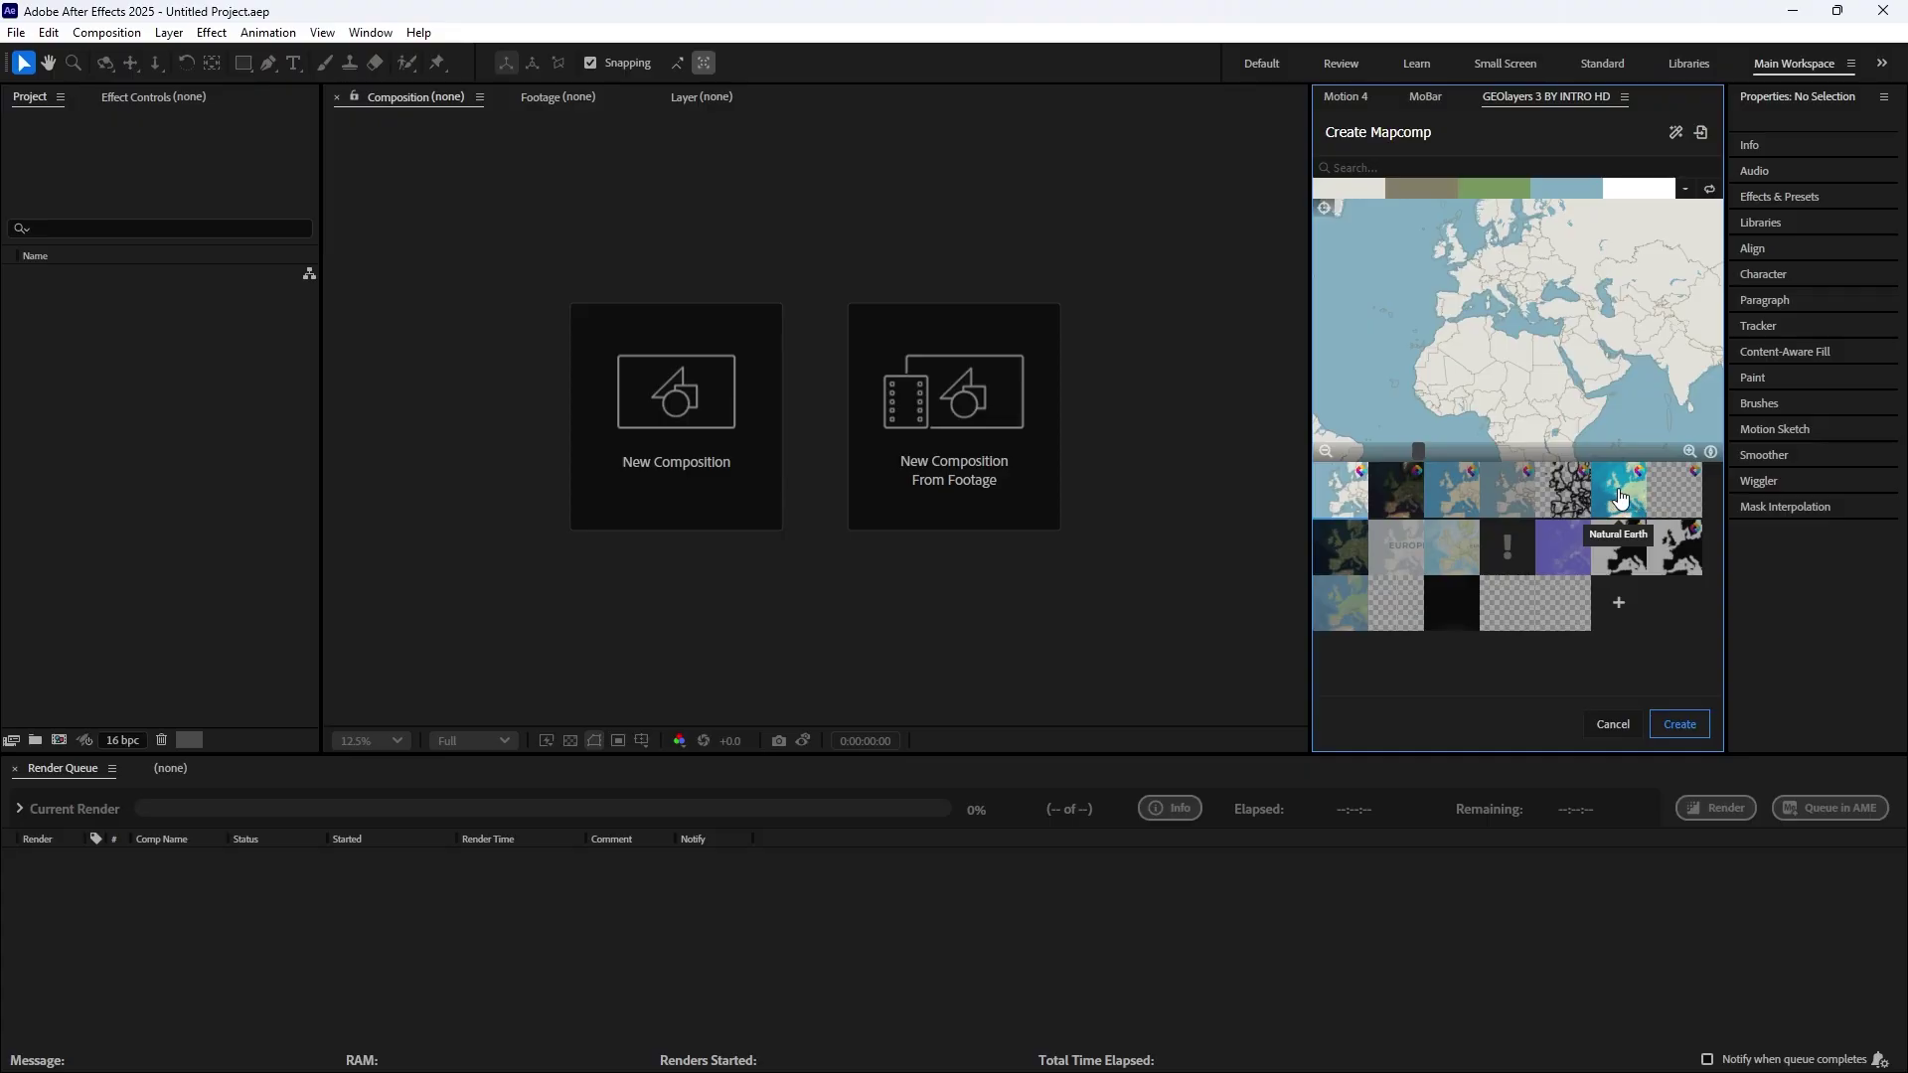
pyautogui.click(1620, 497)
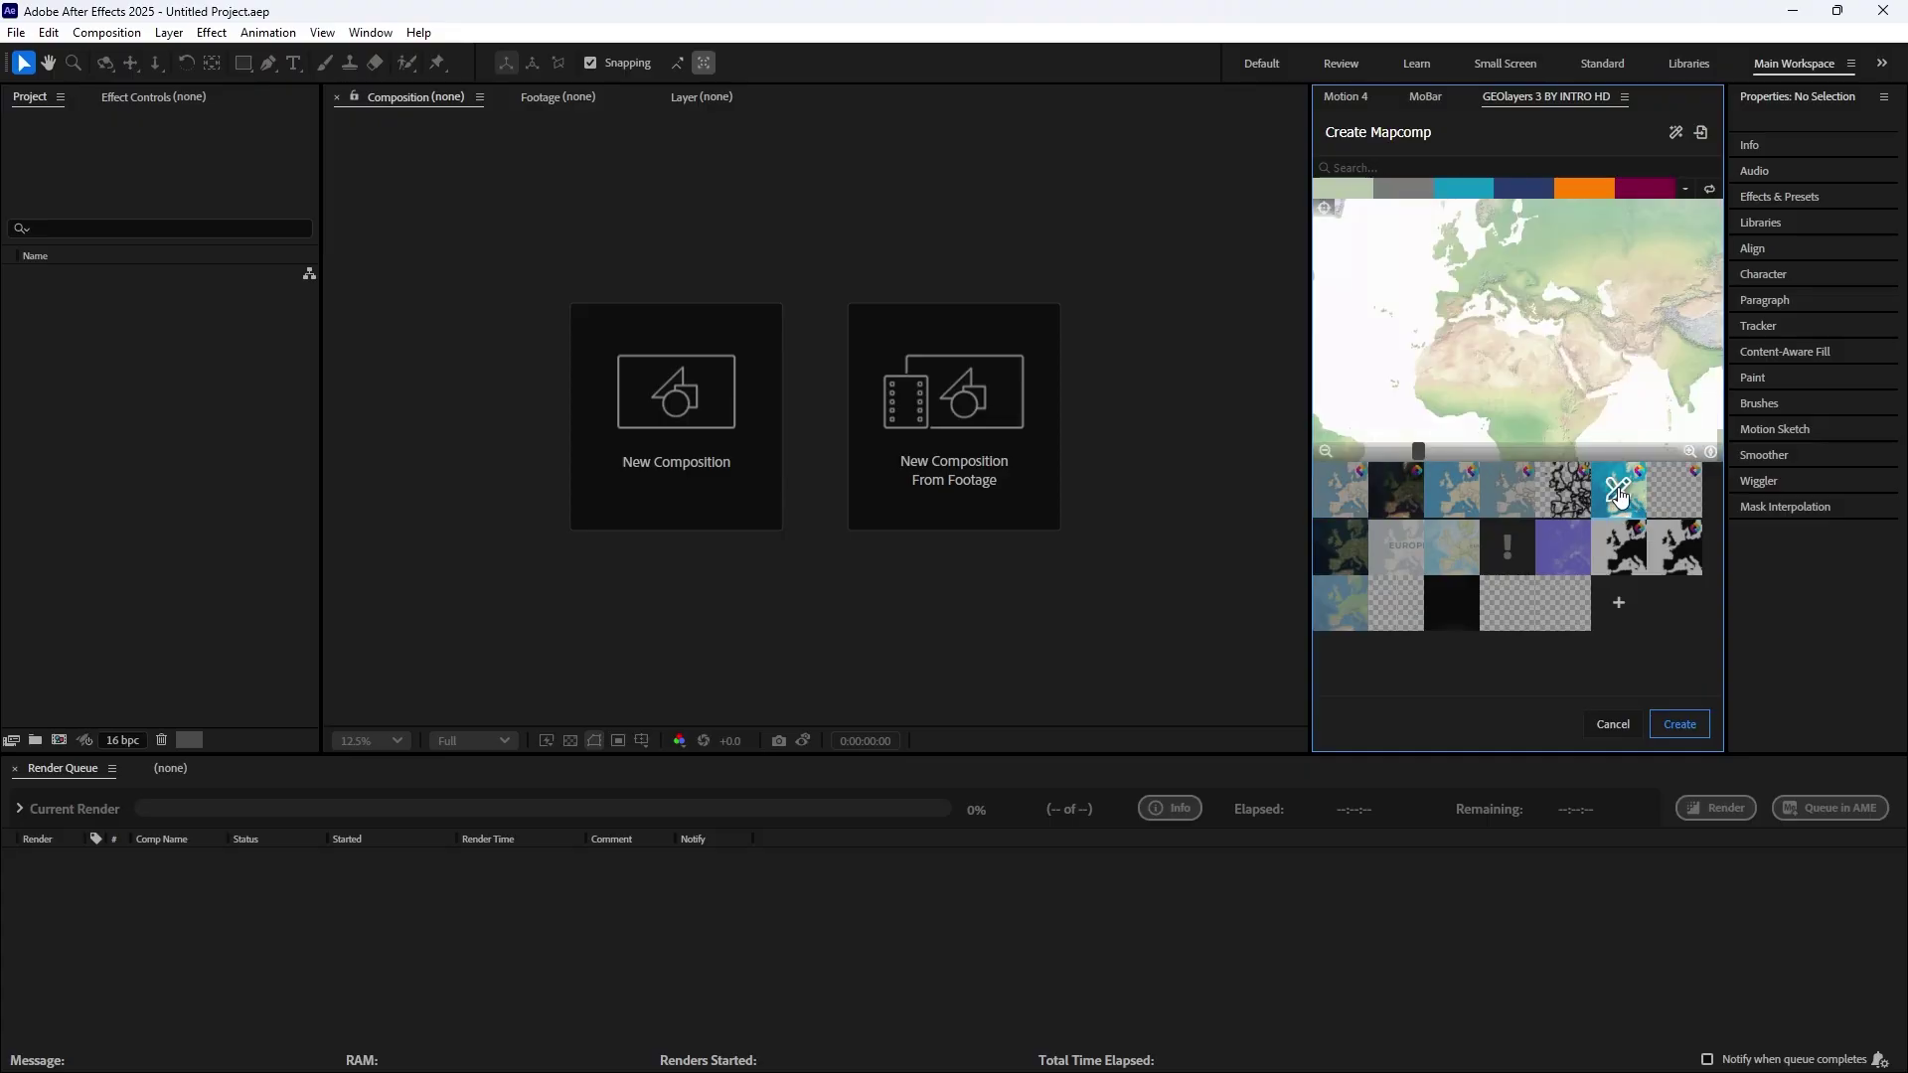
pyautogui.click(1677, 725)
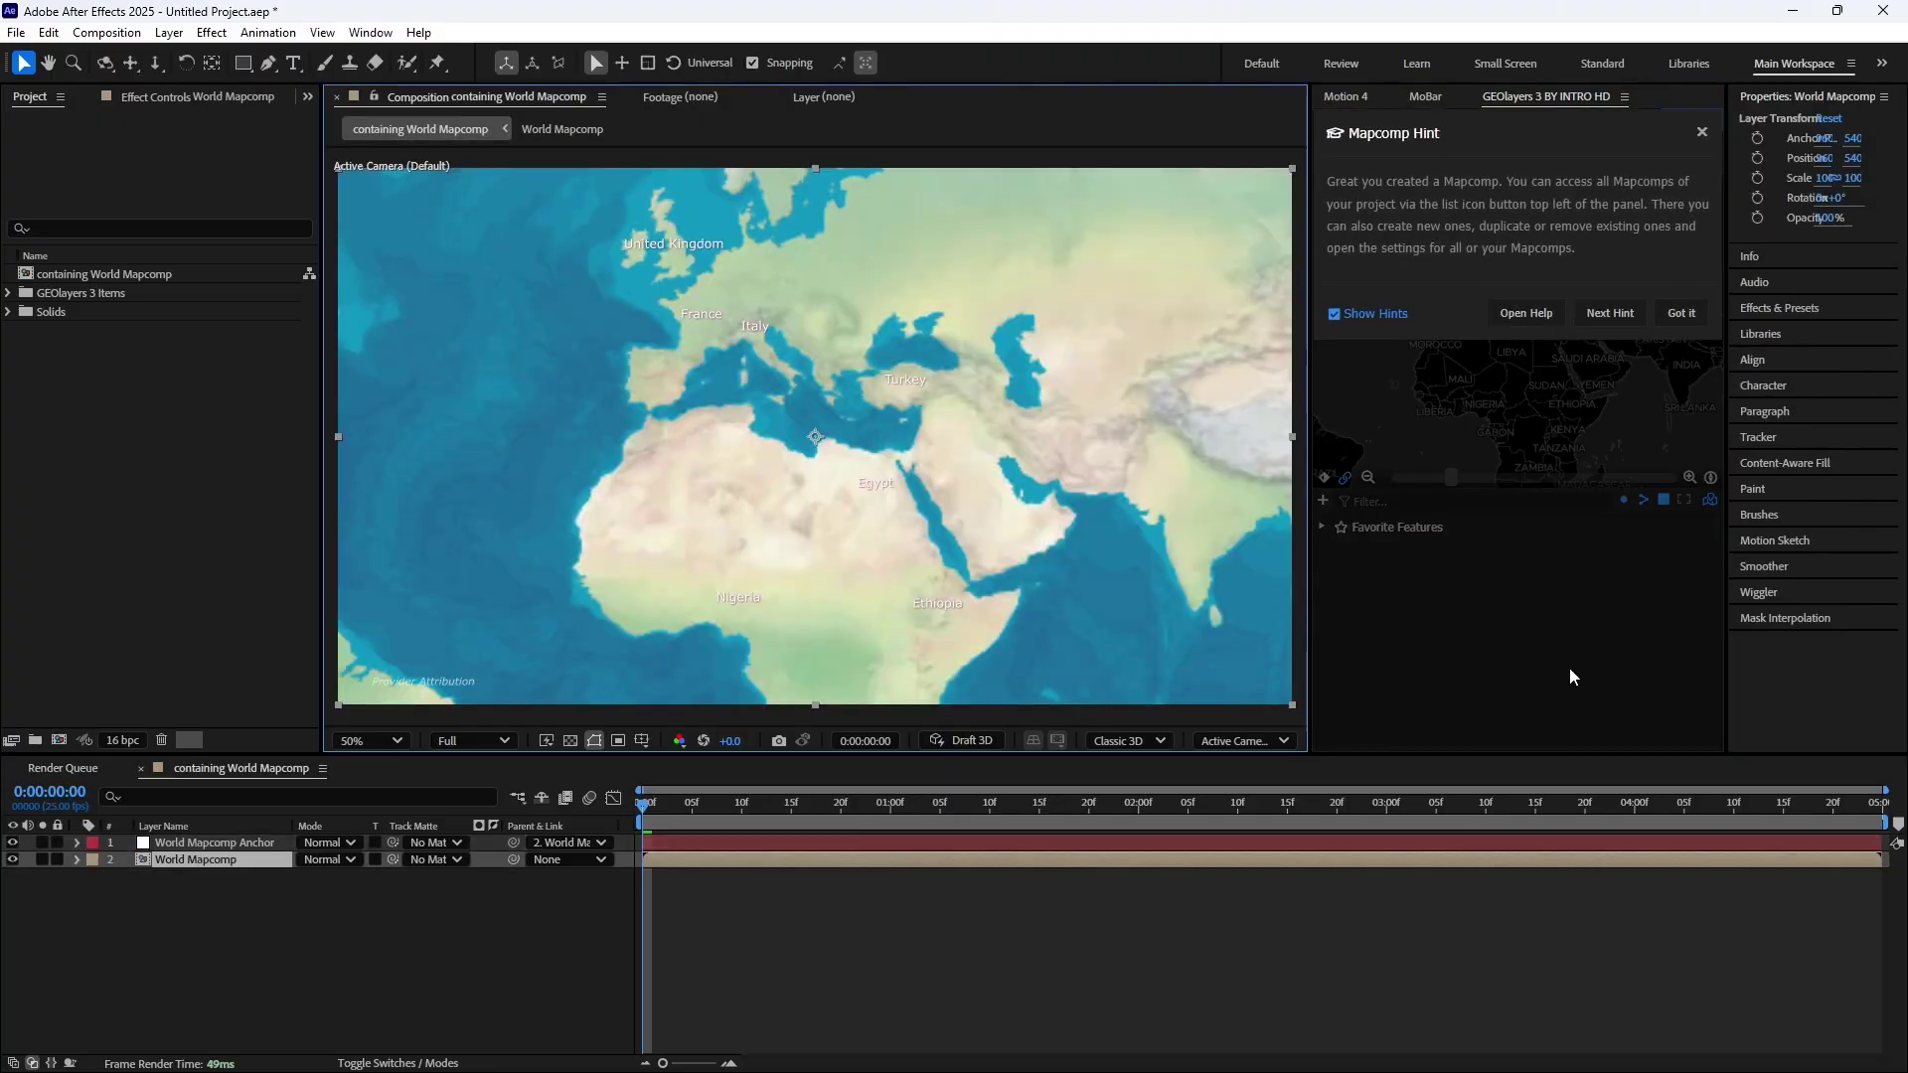
# Dismiss the mapcomp hint and pan the map north to frame Europe and the Black Sea
pyautogui.click(1679, 314)
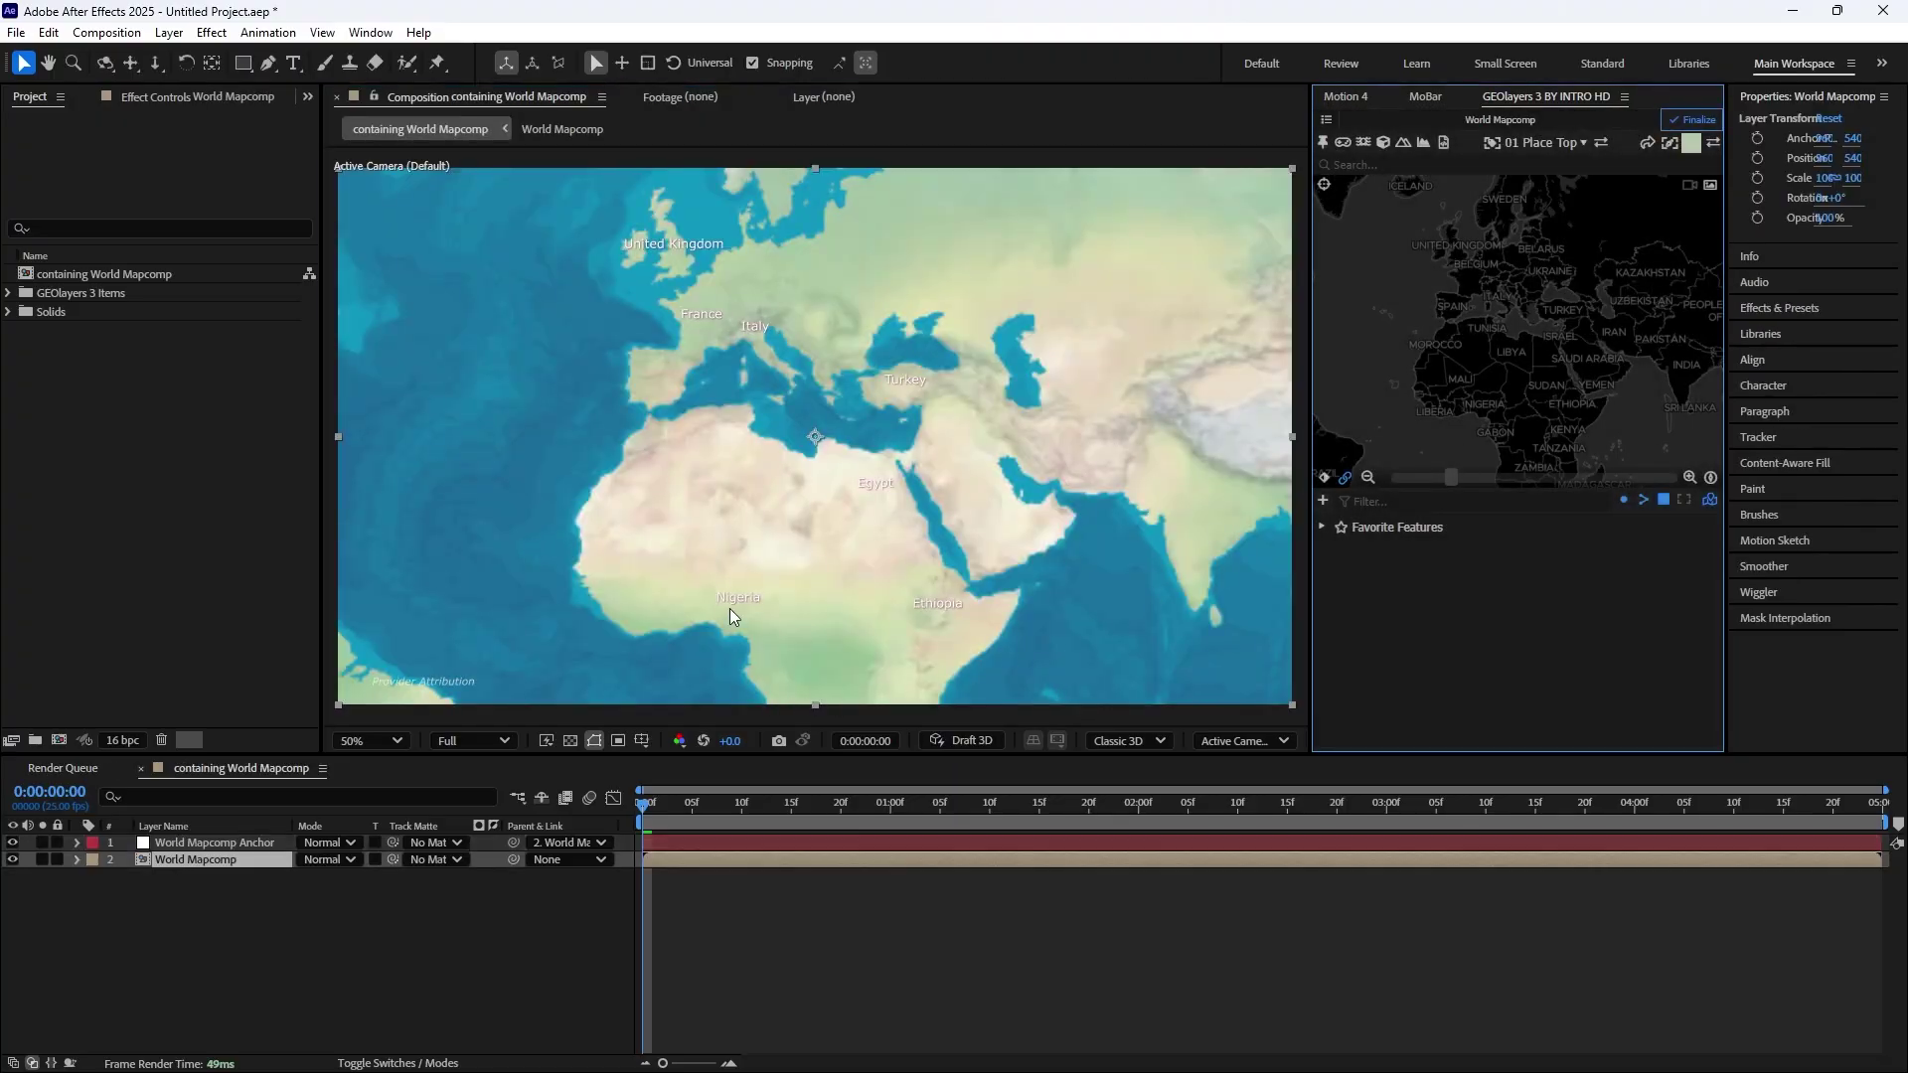
pyautogui.scroll(-2, 767, 565)
pyautogui.scroll(2, 766, 565)
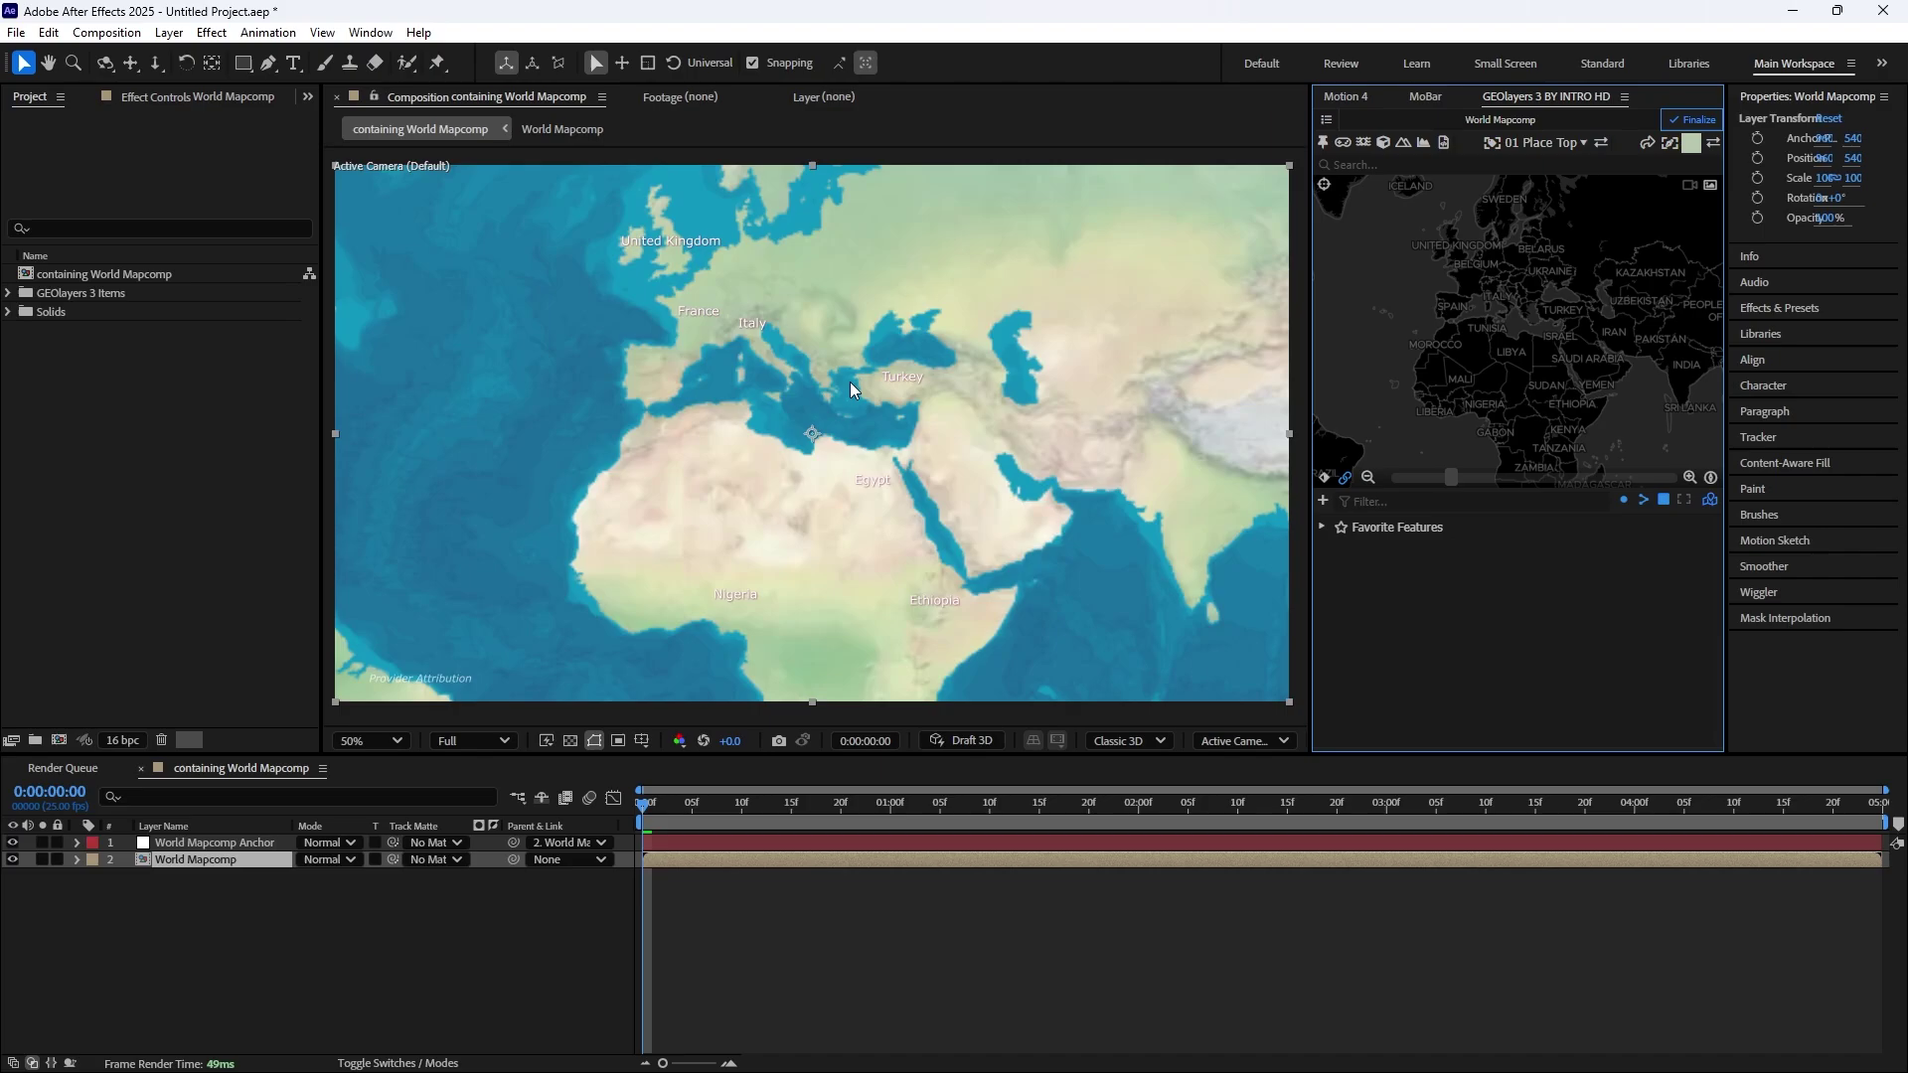
pyautogui.moveTo(1525, 303); pyautogui.dragTo(1481, 347)
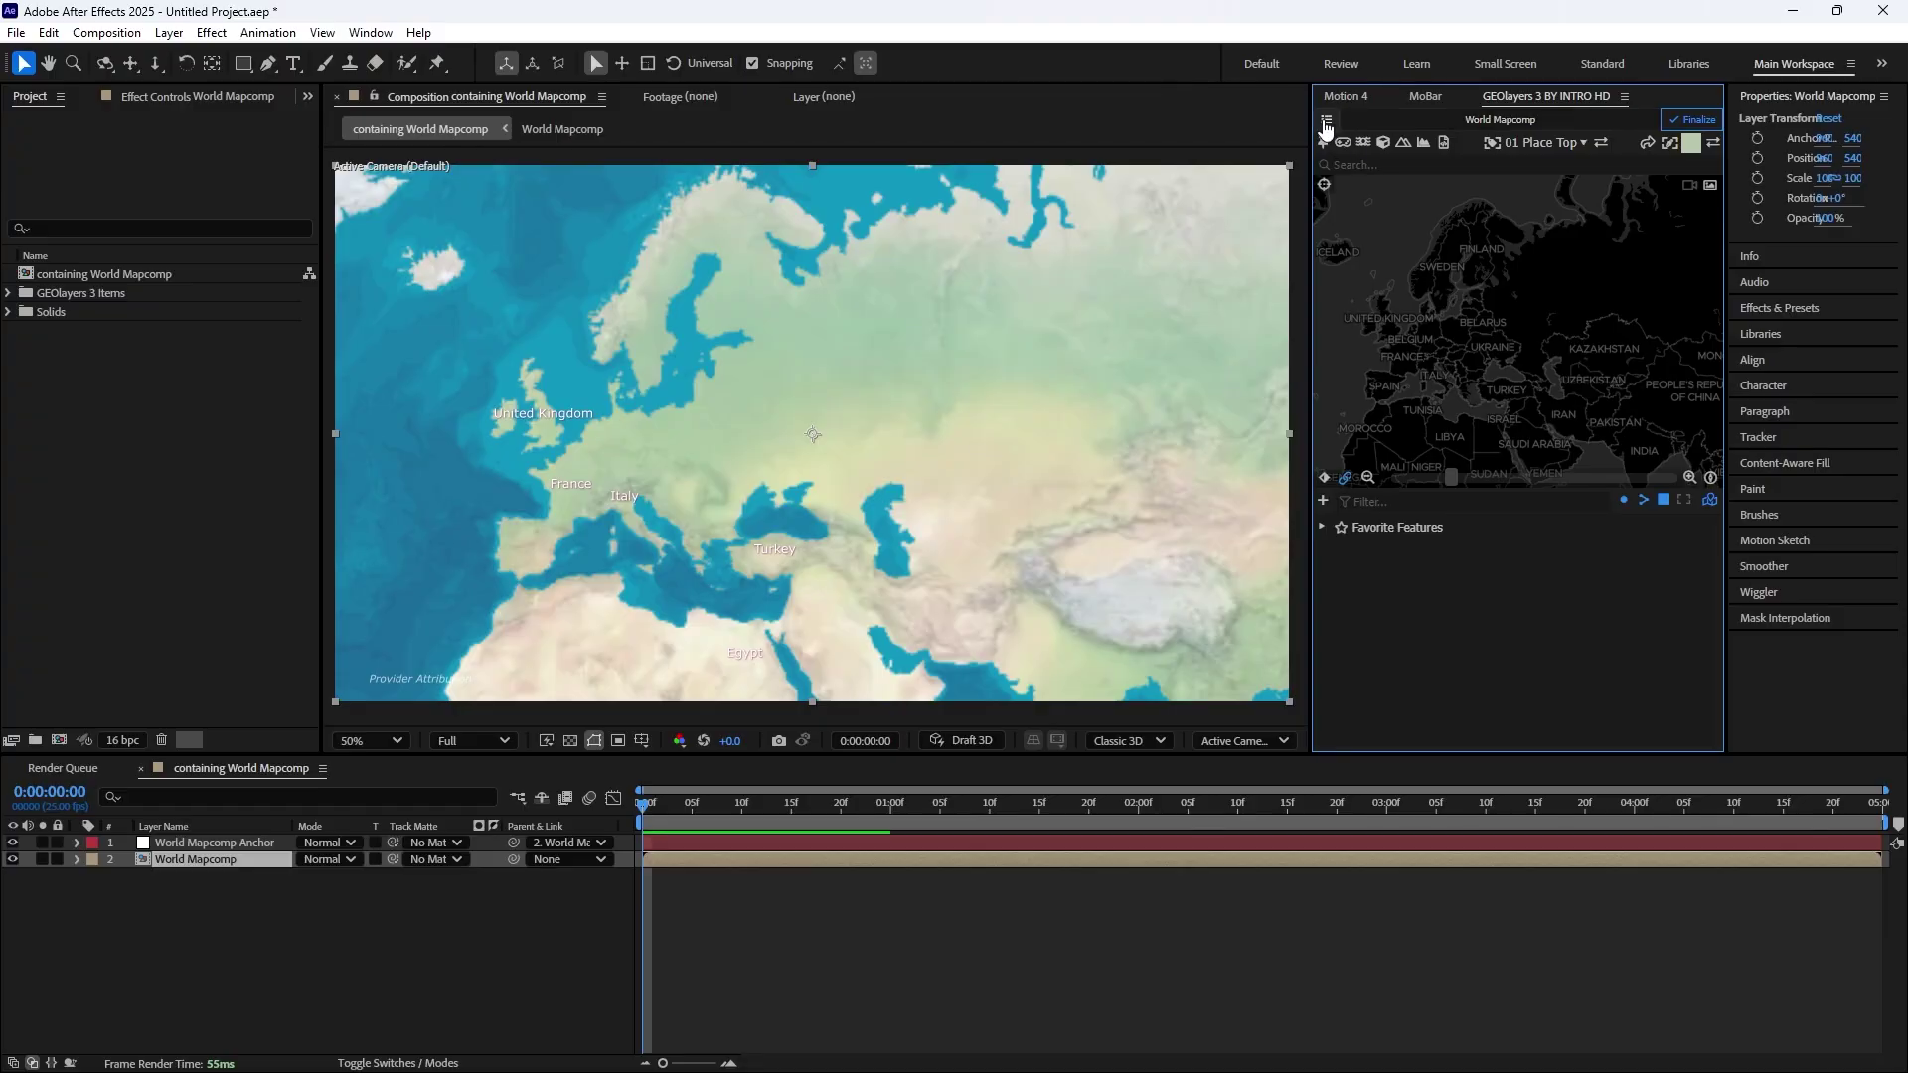
# Turn off World Mapcomp's labels and start a second mapcomp with its view linked to World Mapcomp
pyautogui.click(1326, 121)
pyautogui.click(1500, 149)
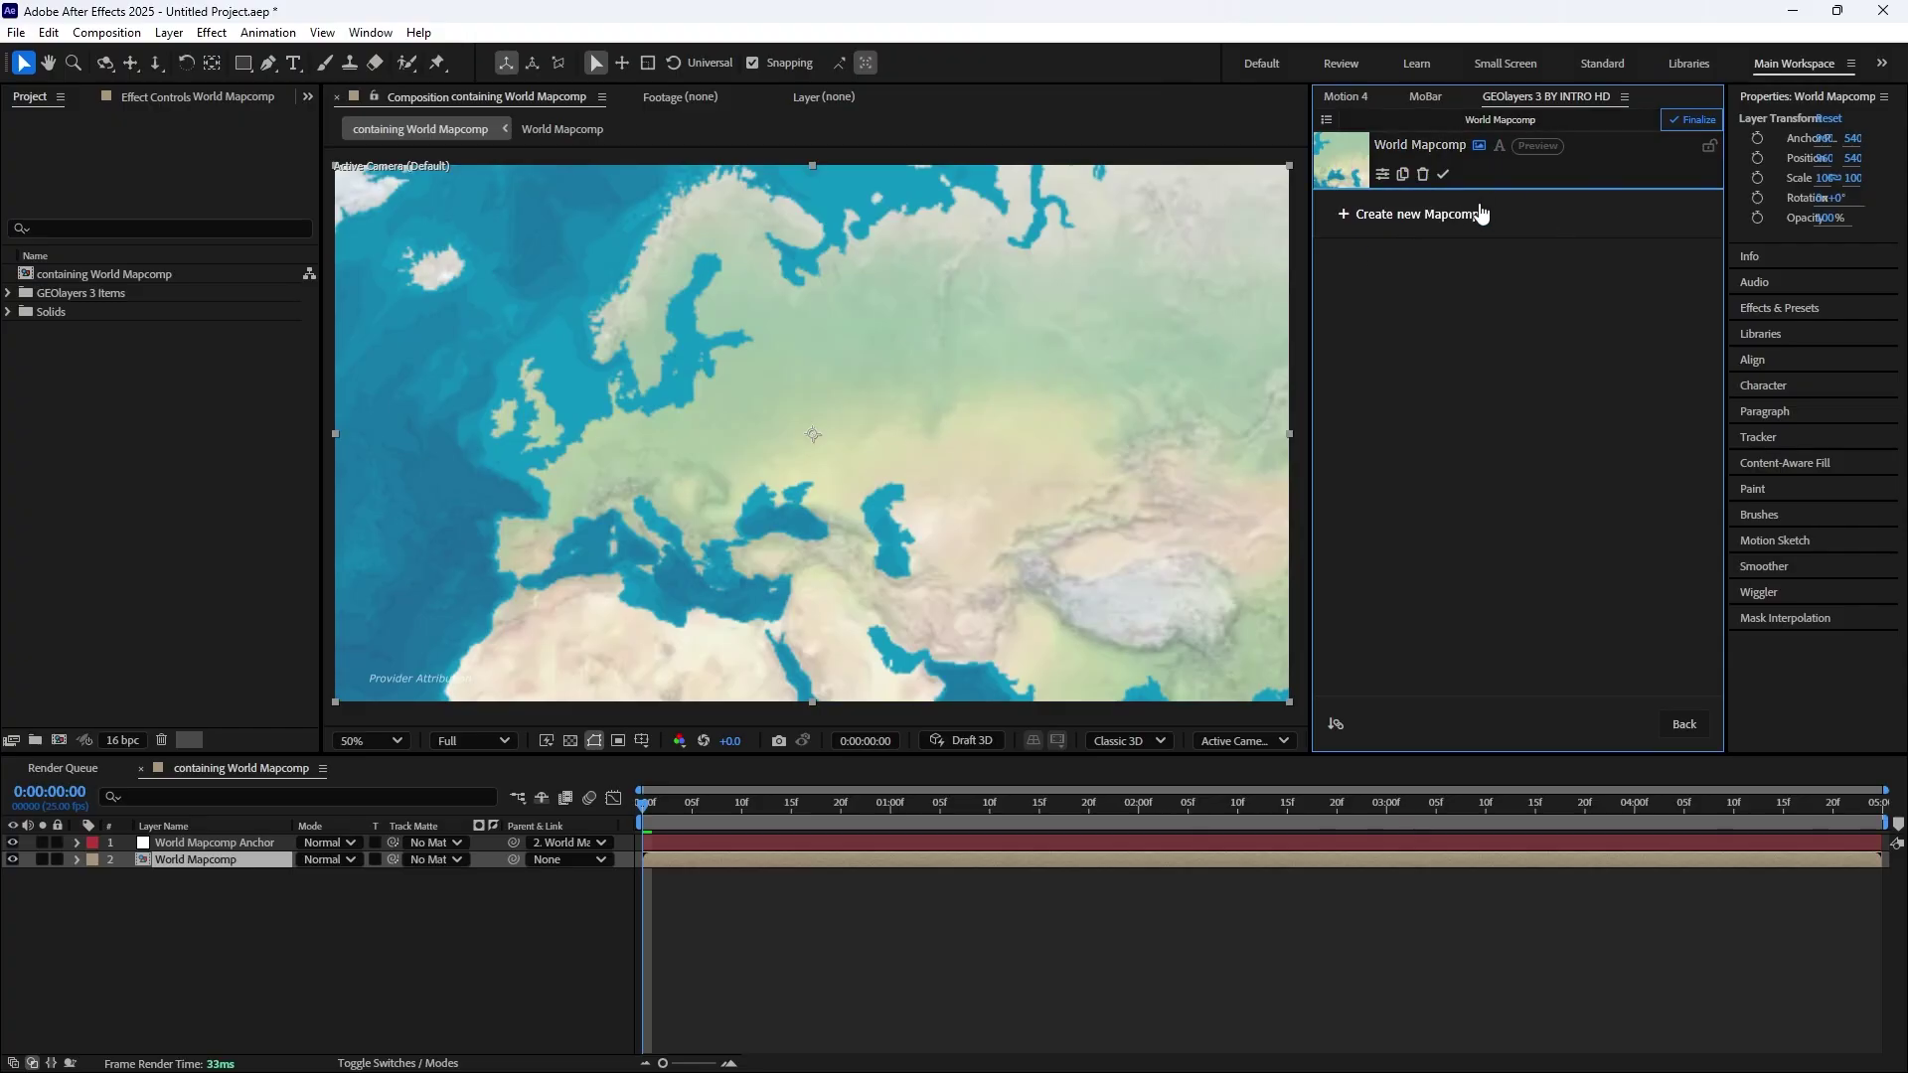
pyautogui.click(1393, 217)
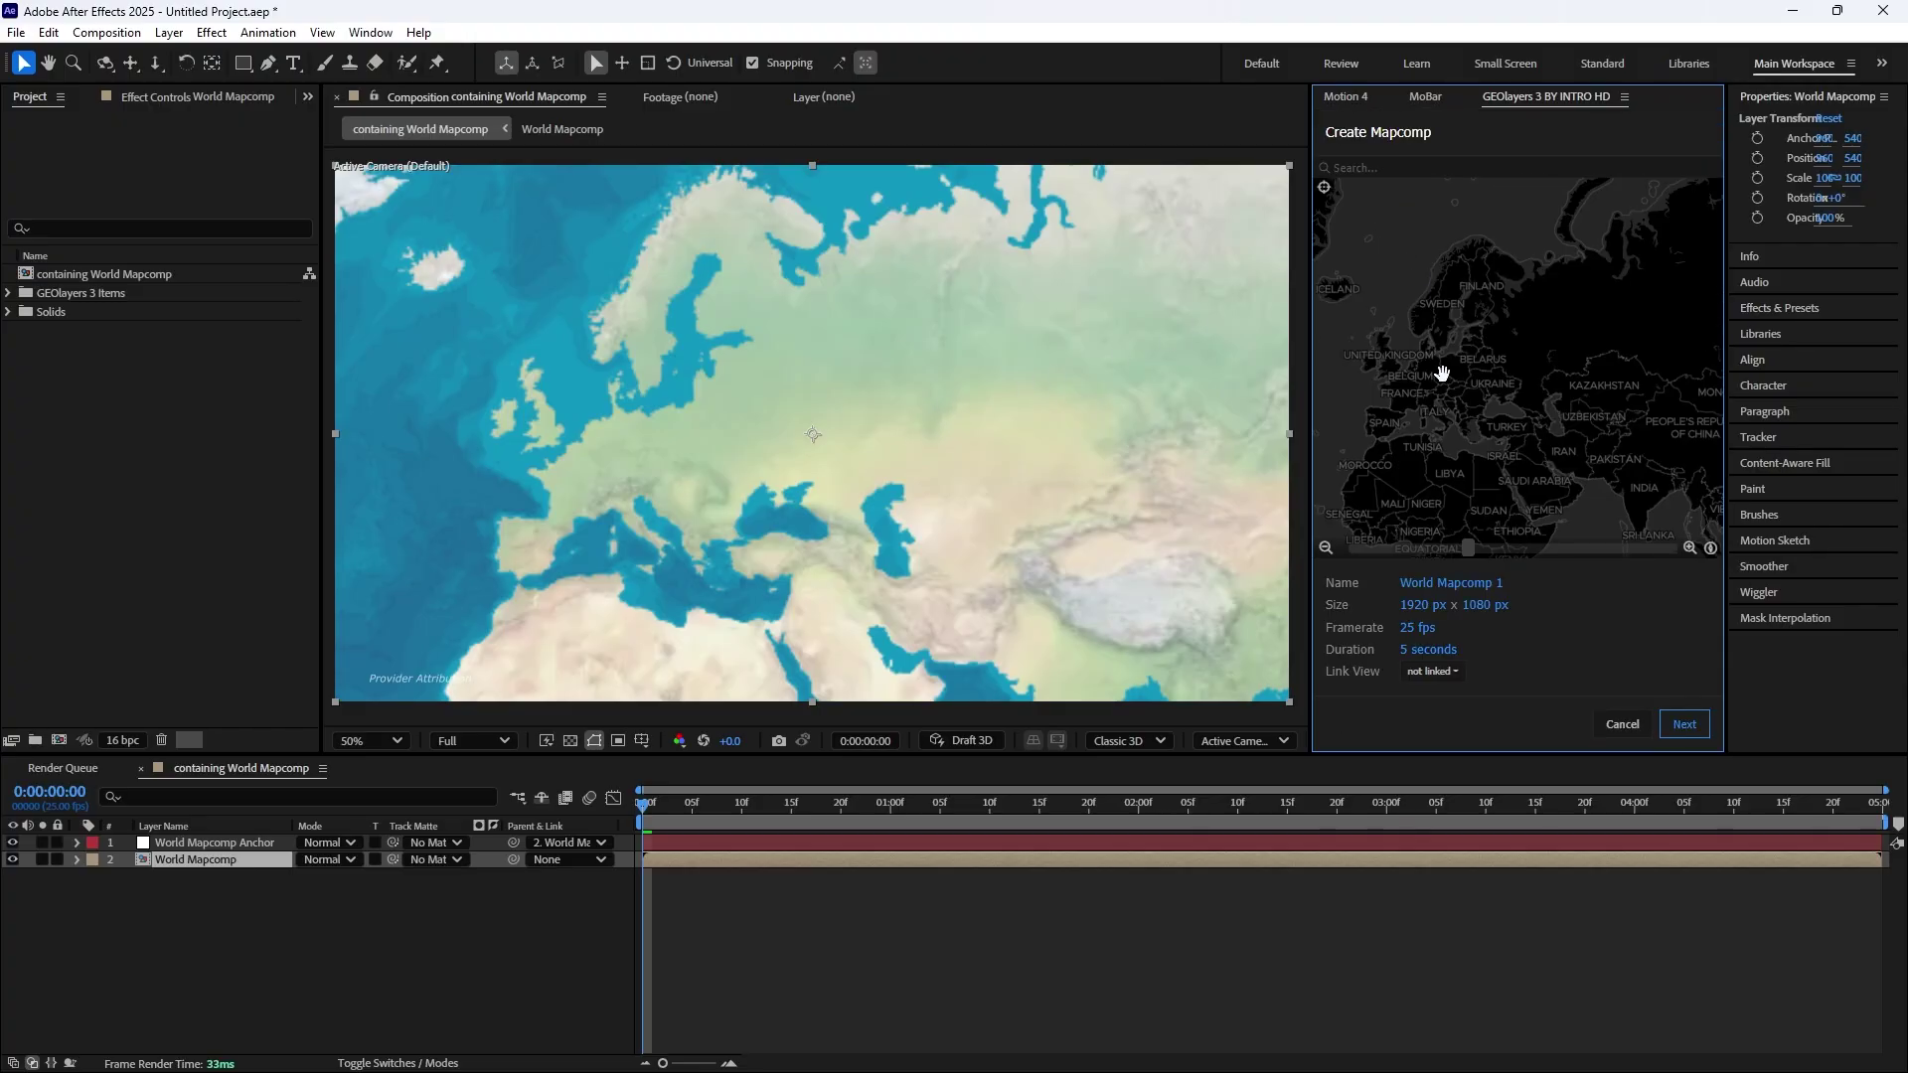
pyautogui.click(1434, 673)
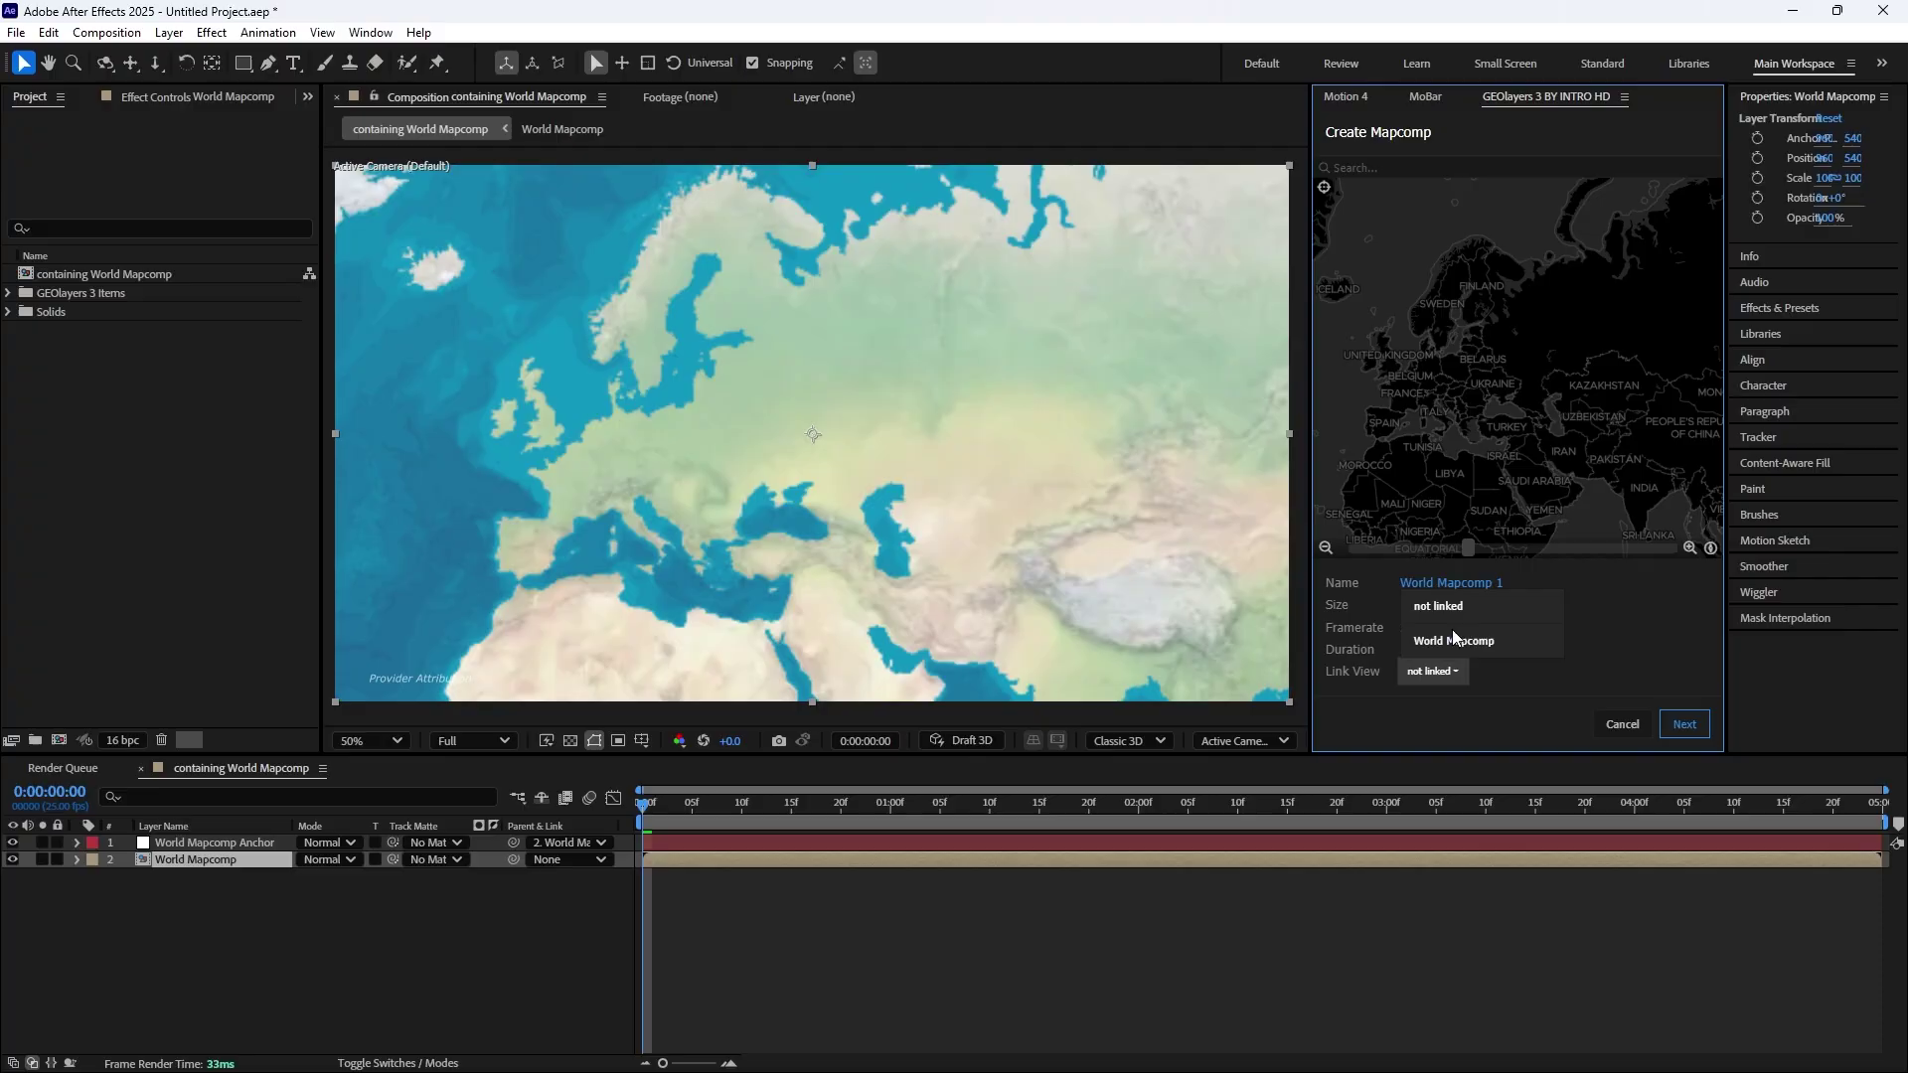
pyautogui.click(1459, 646)
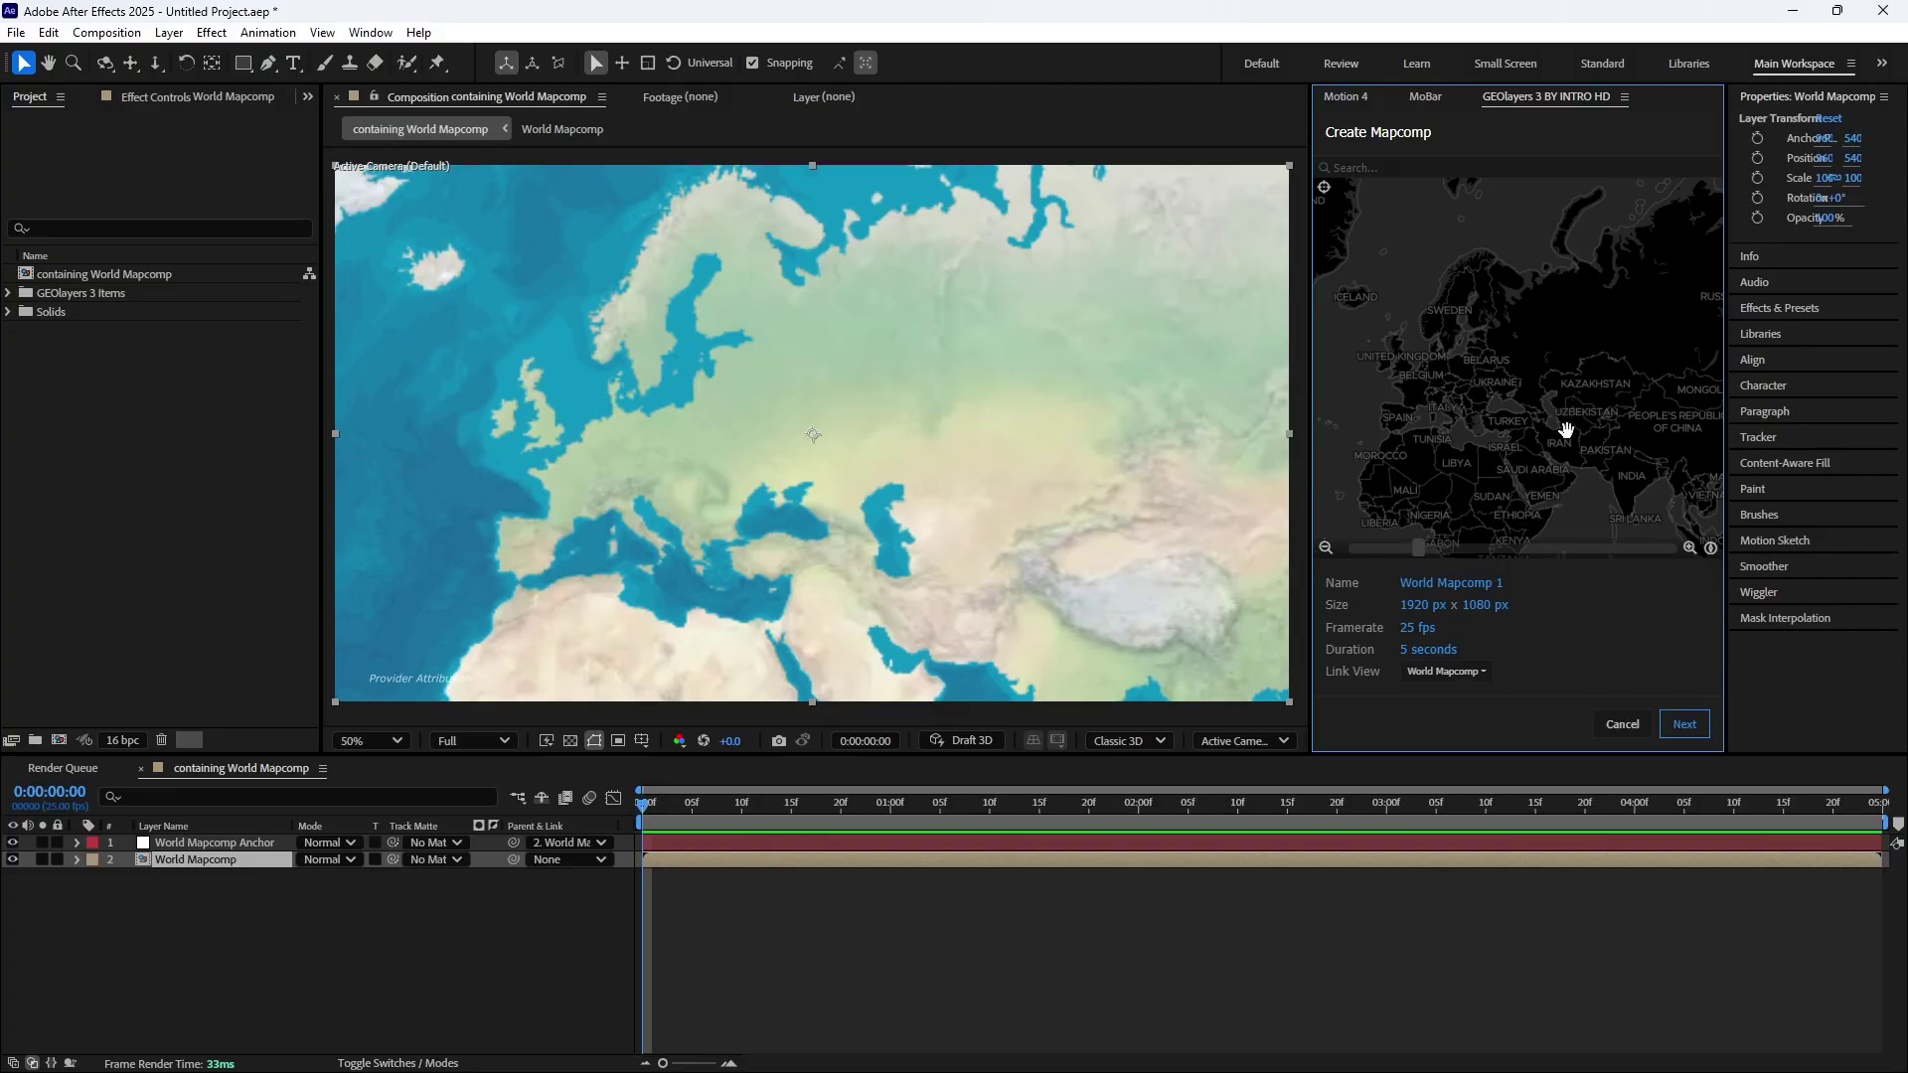
pyautogui.click(1685, 725)
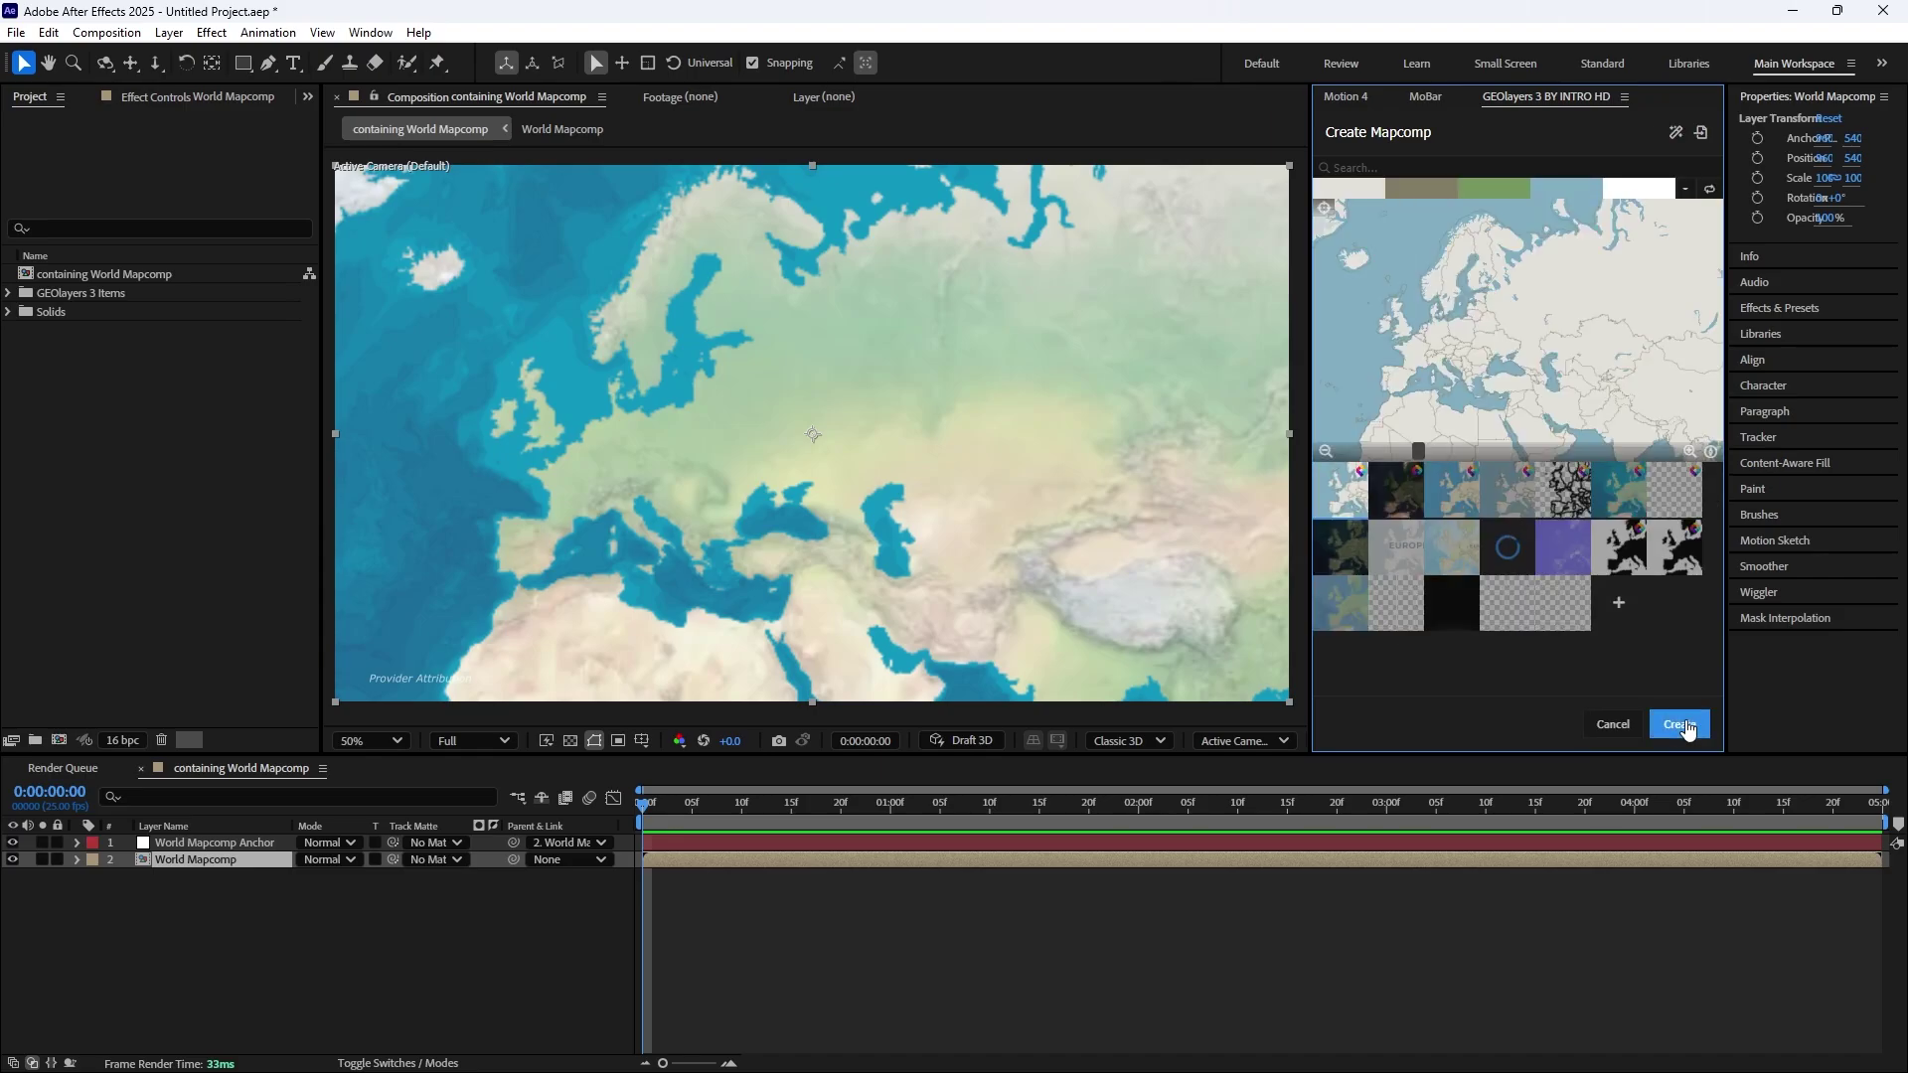
# Choose Natural Earth for the new mapcomp and lower its Land Texture to 0
pyautogui.click(1618, 492)
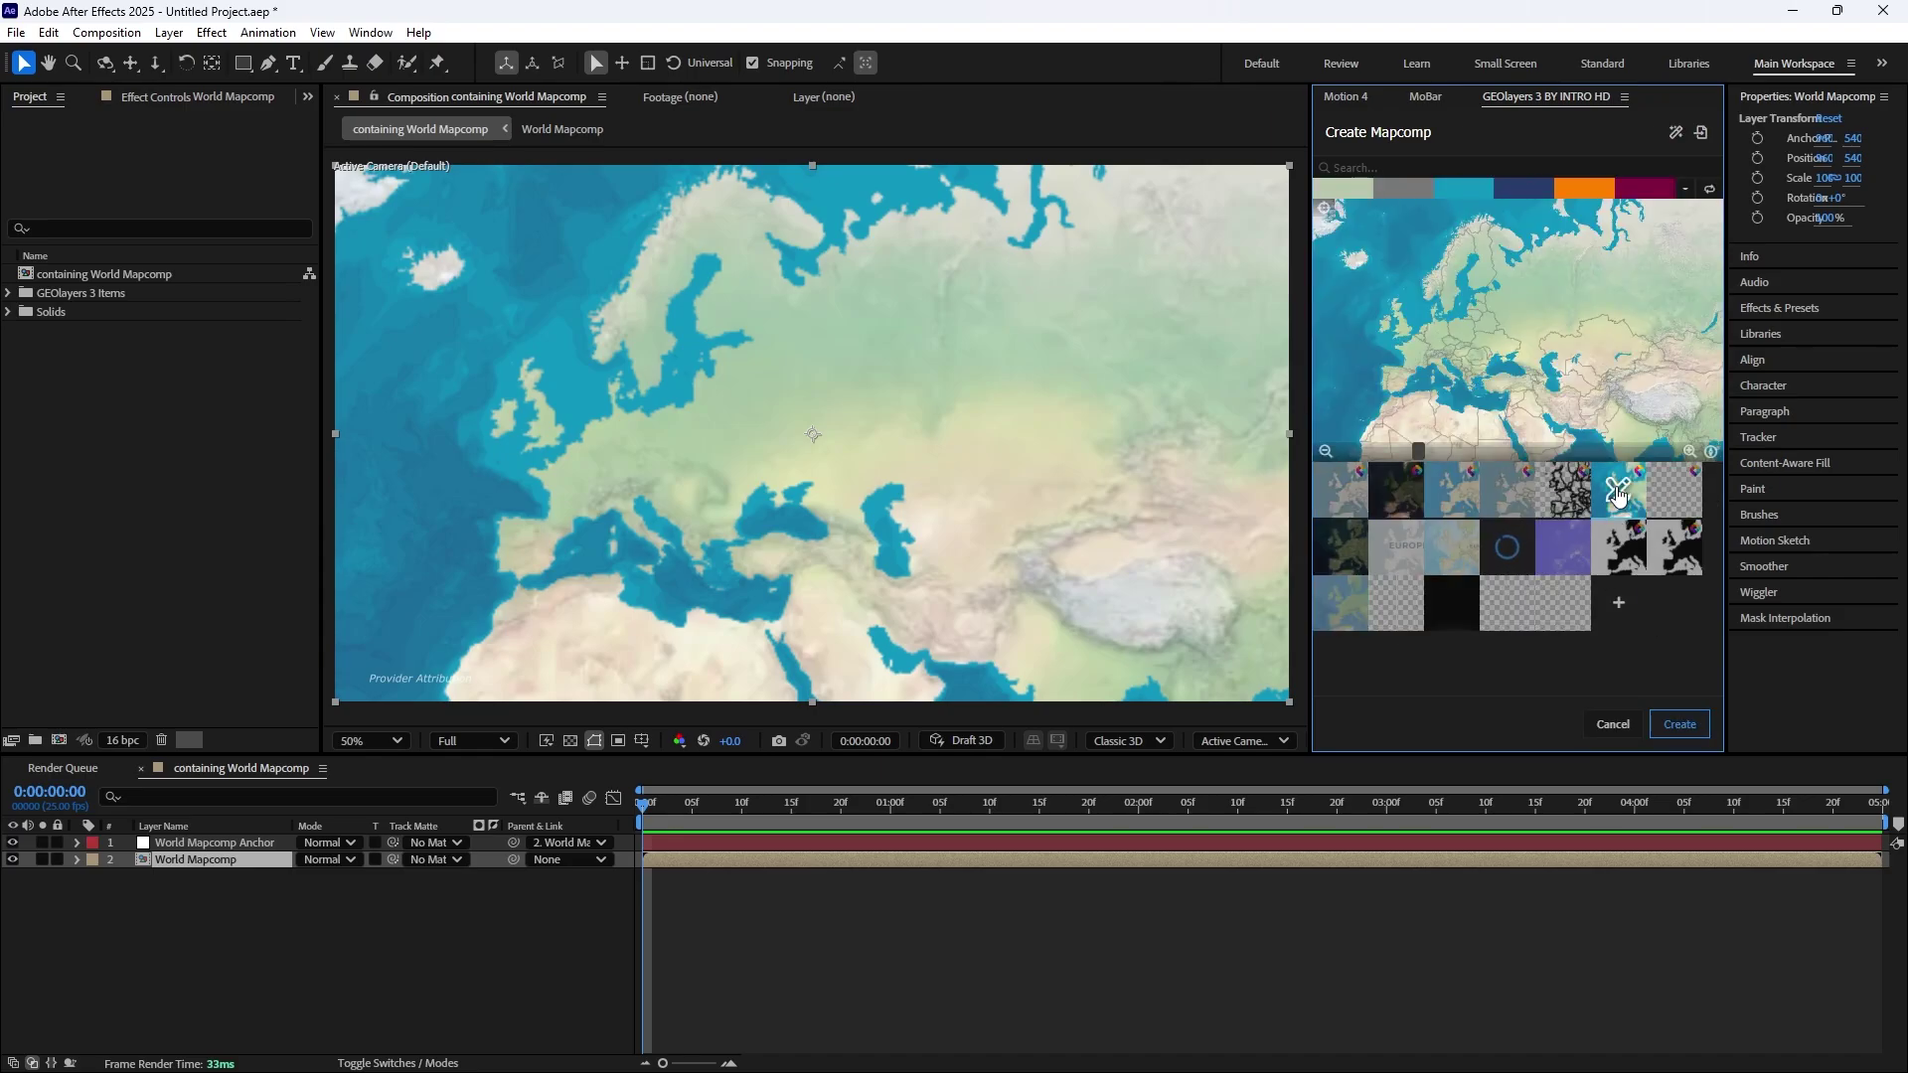
pyautogui.click(1618, 491)
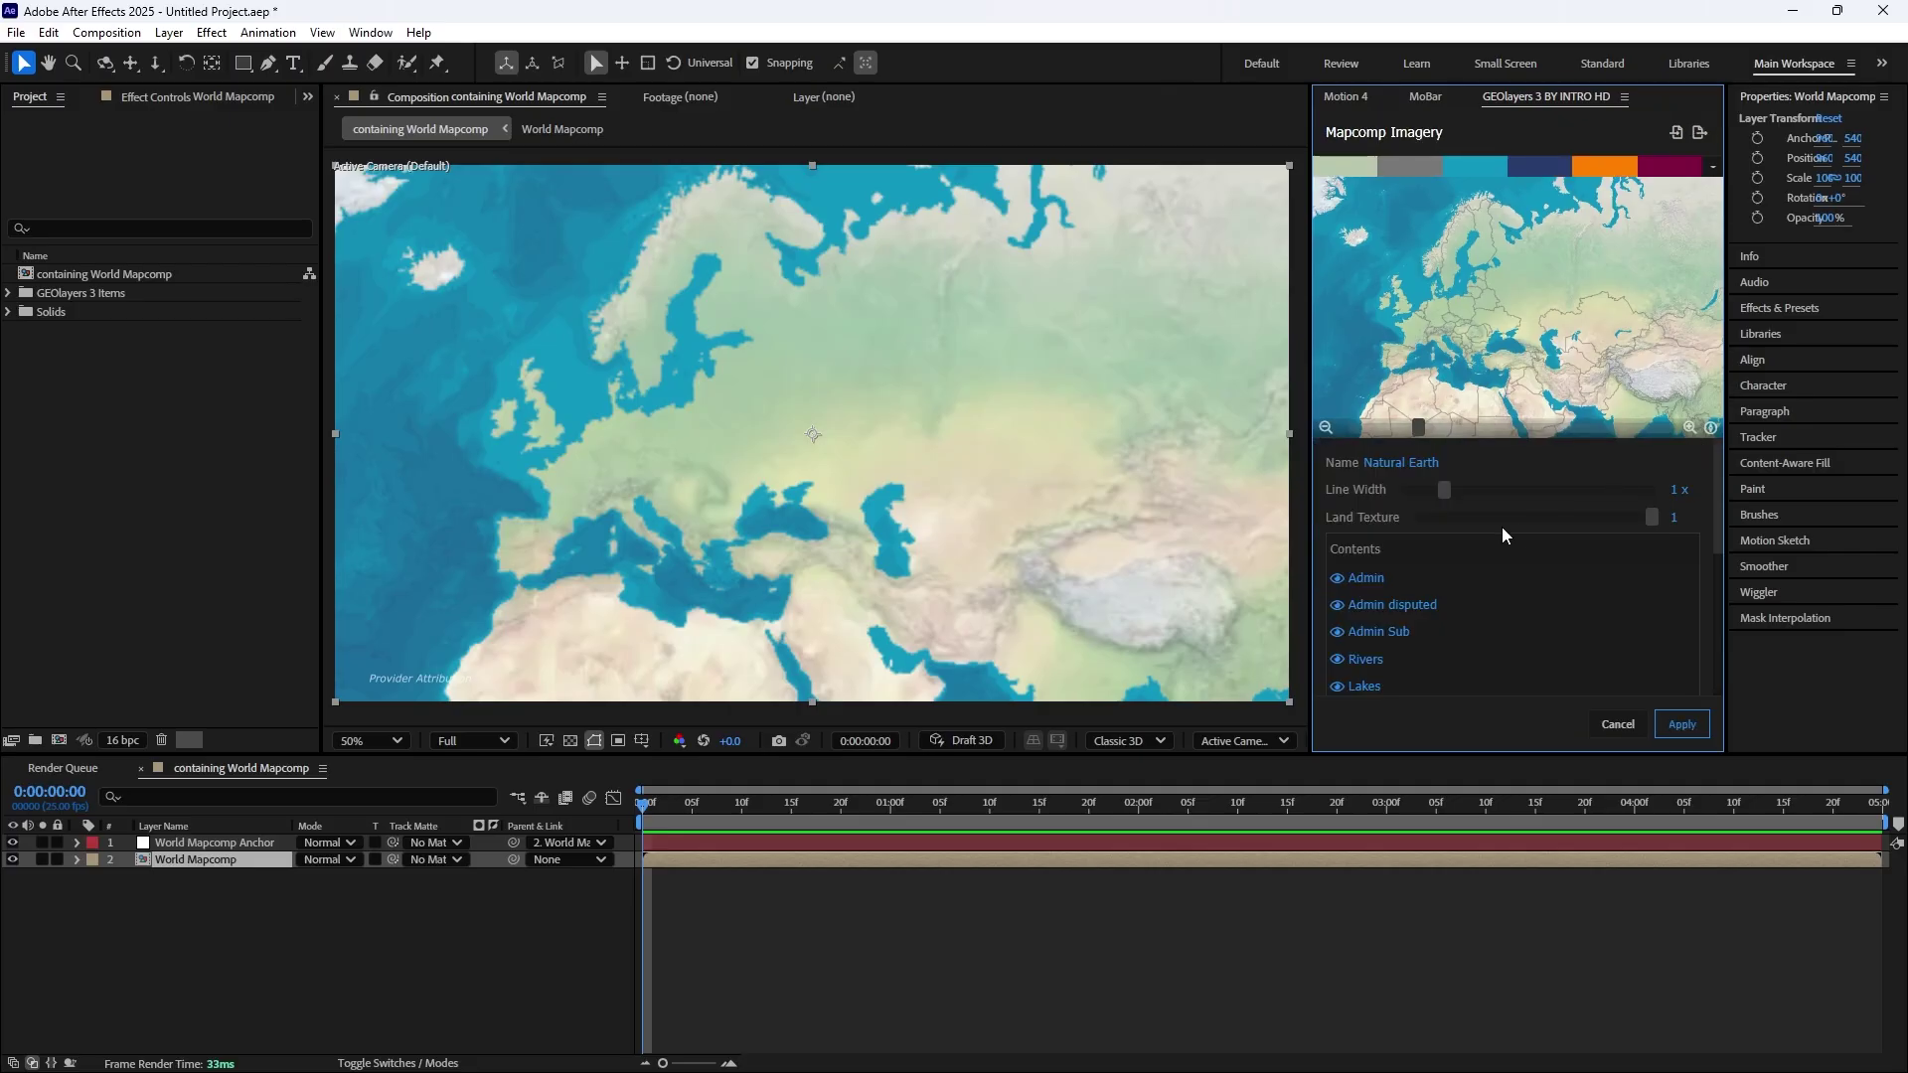
pyautogui.moveTo(1655, 522); pyautogui.dragTo(1414, 528)
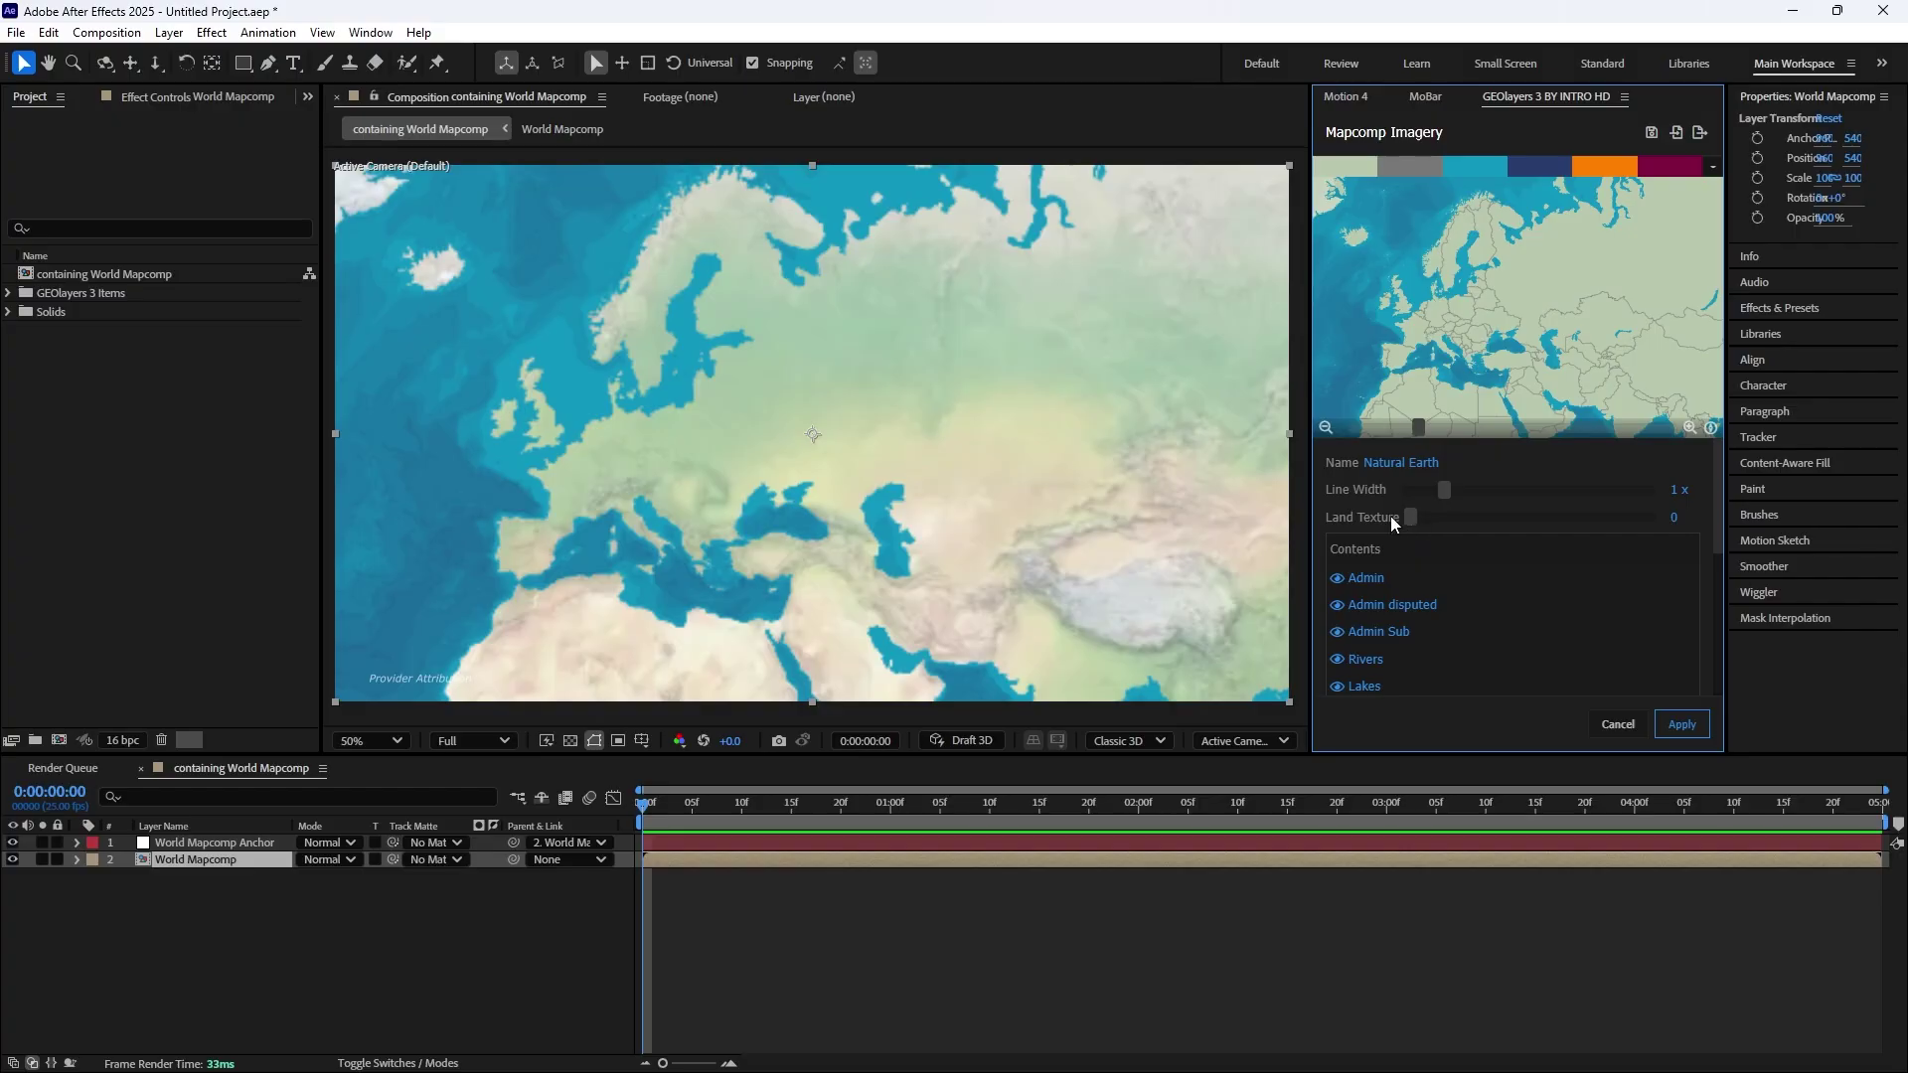
# Colour the style's land brown #6e5c42 and its water near-black #1e231d
pyautogui.click(1364, 175)
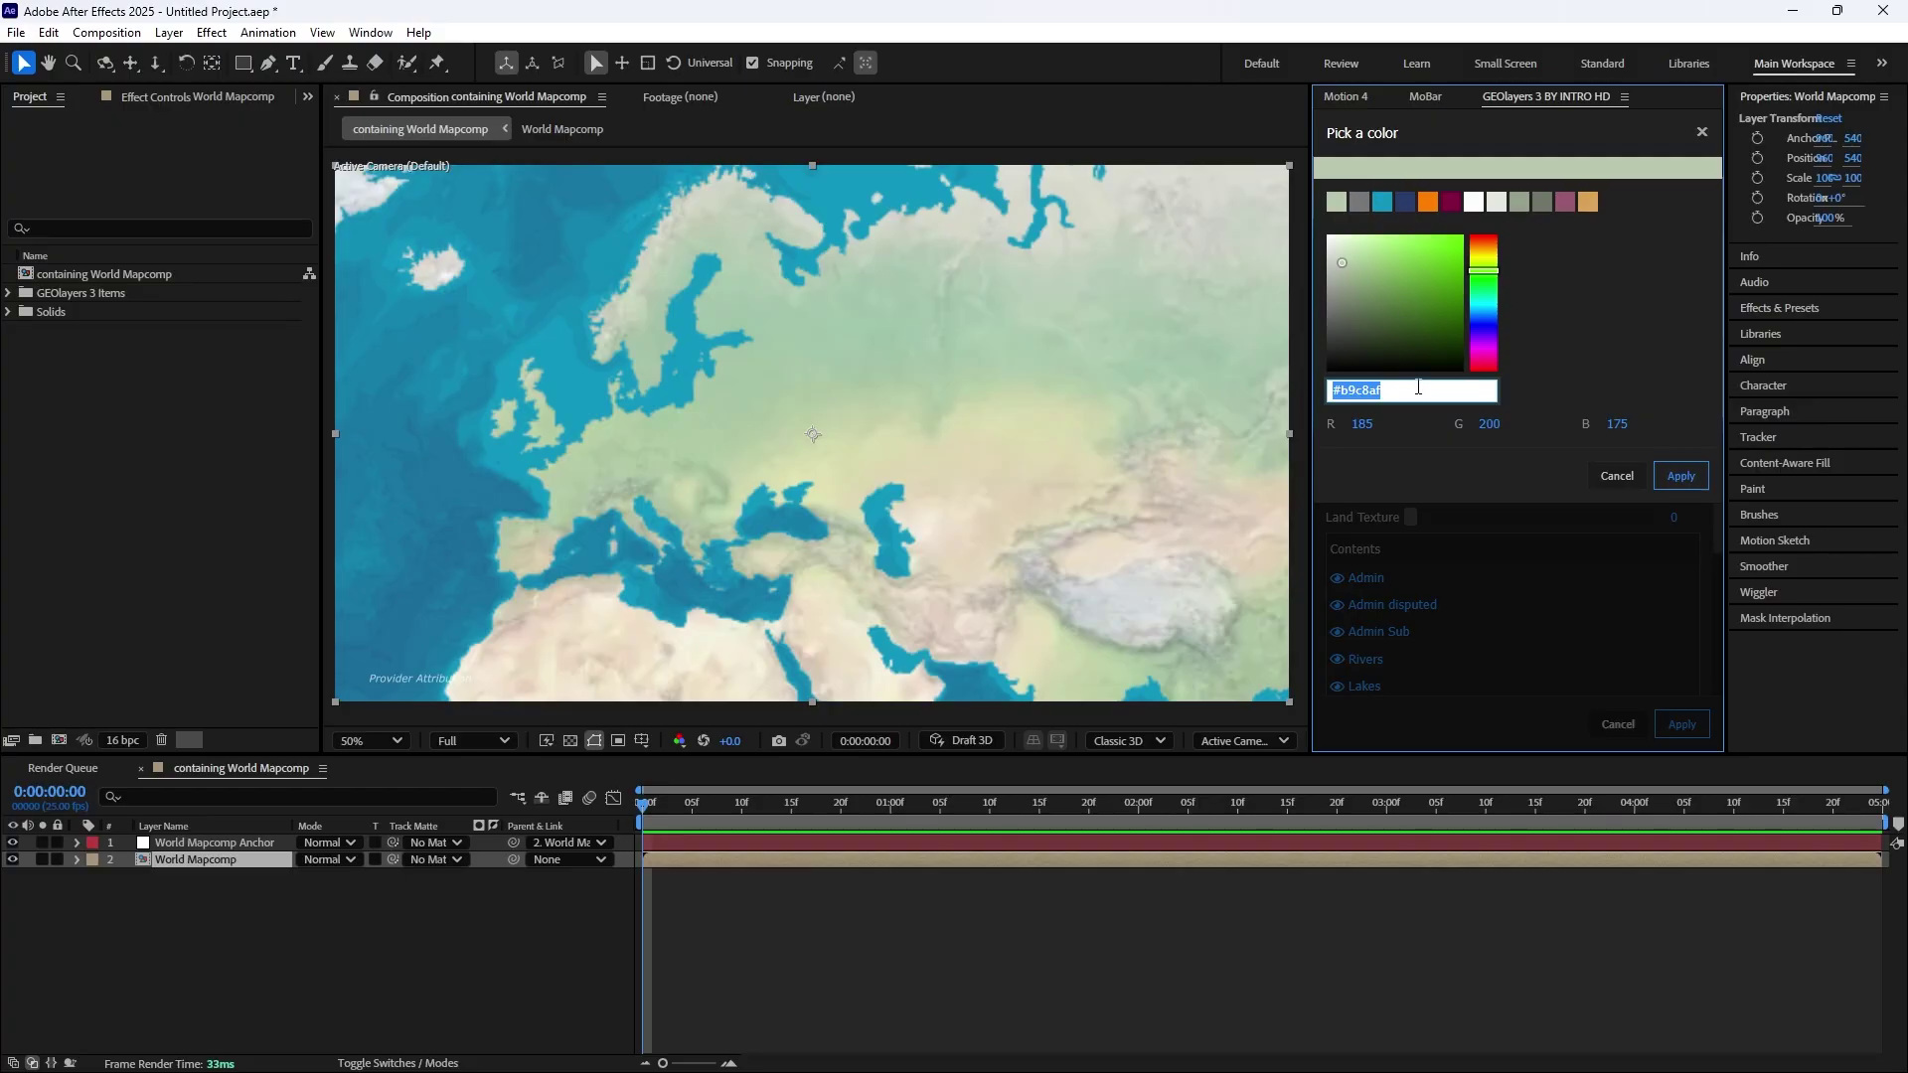
pyautogui.write('#6e5c42')
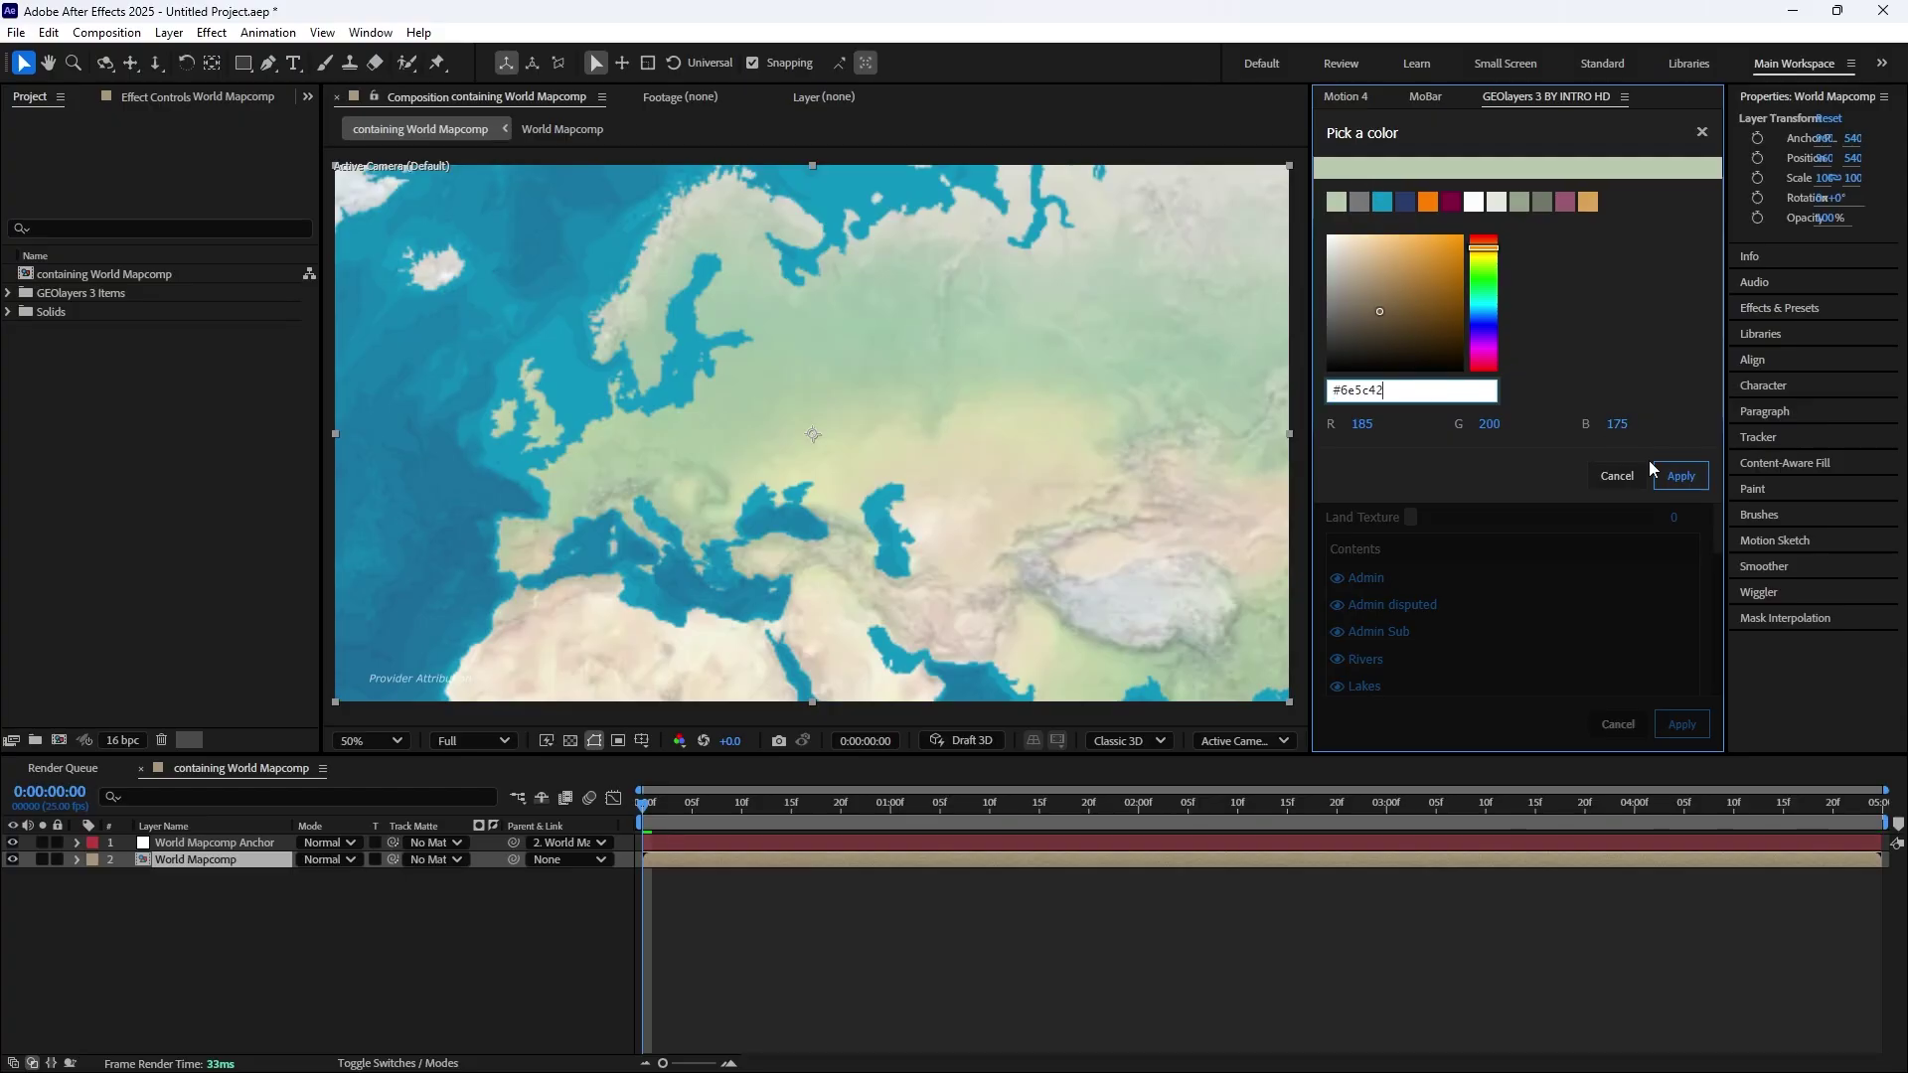
pyautogui.click(1681, 476)
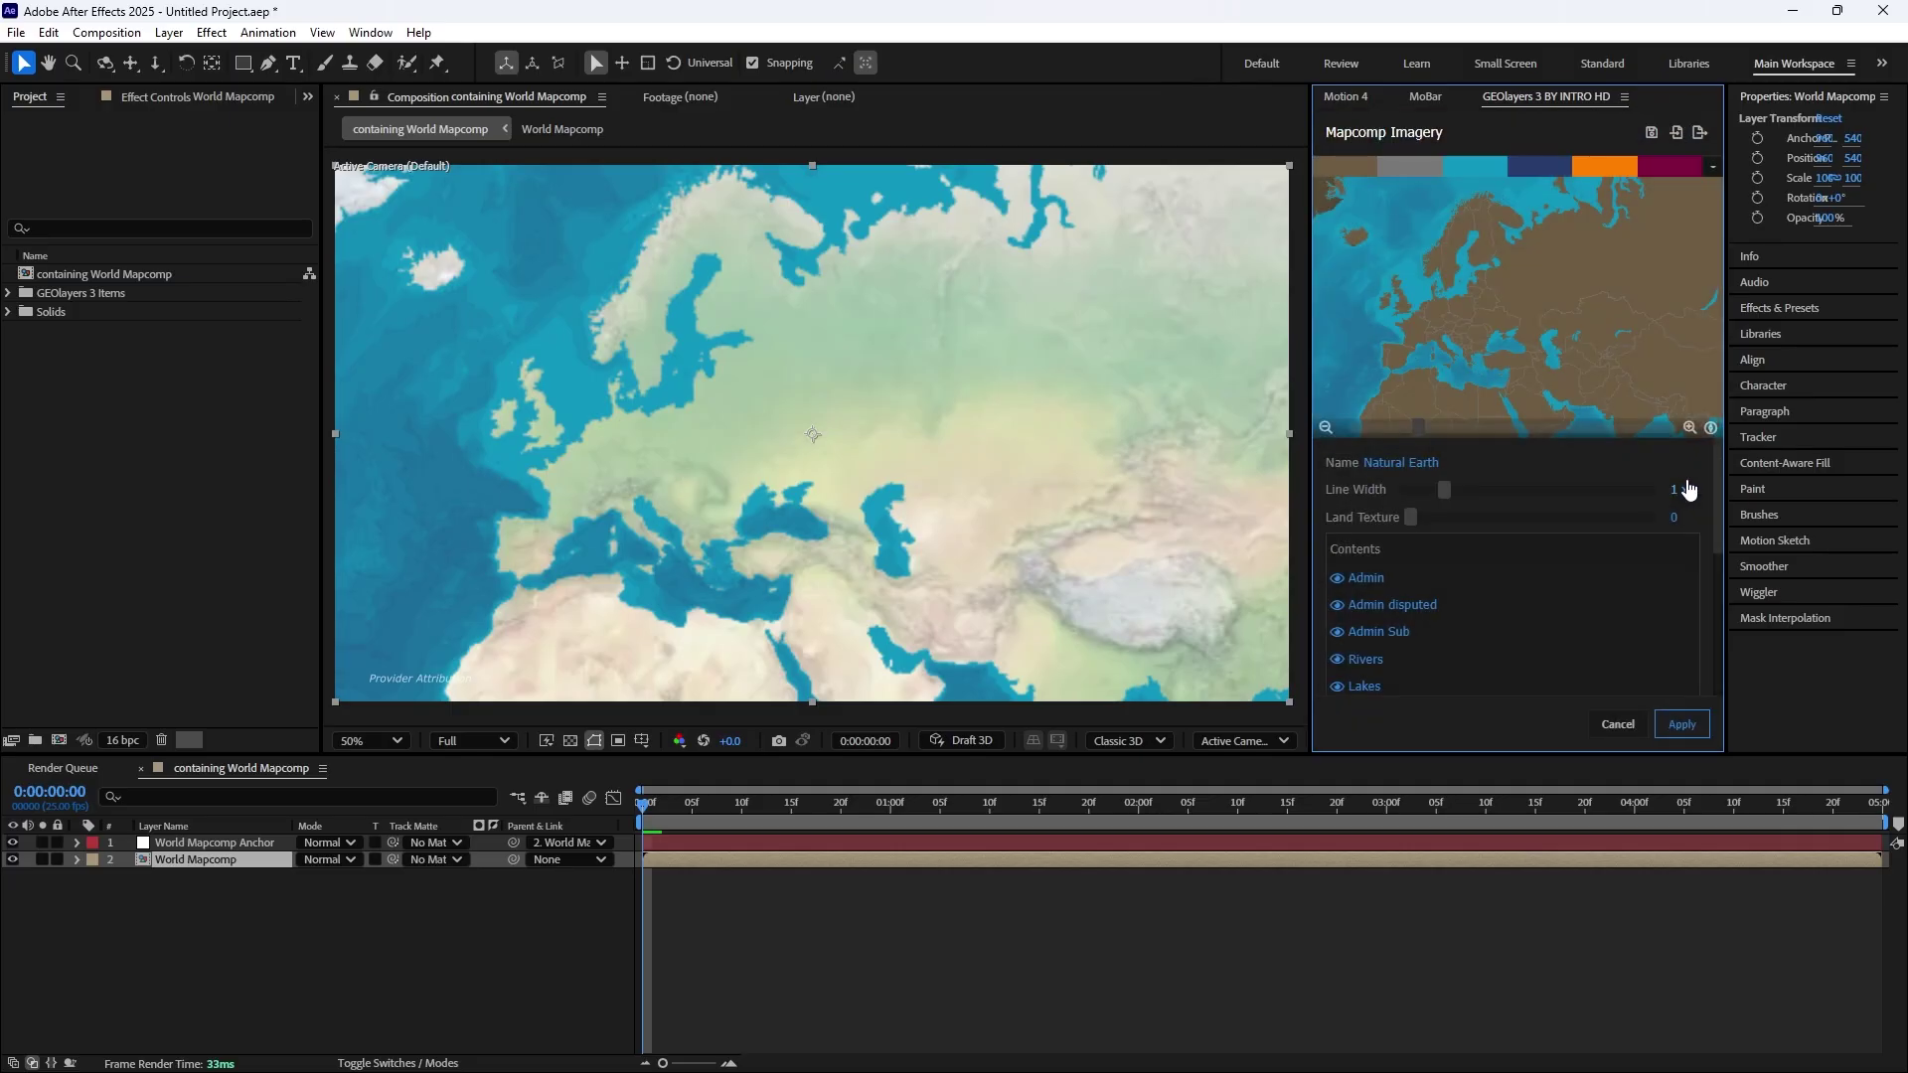
pyautogui.click(1473, 169)
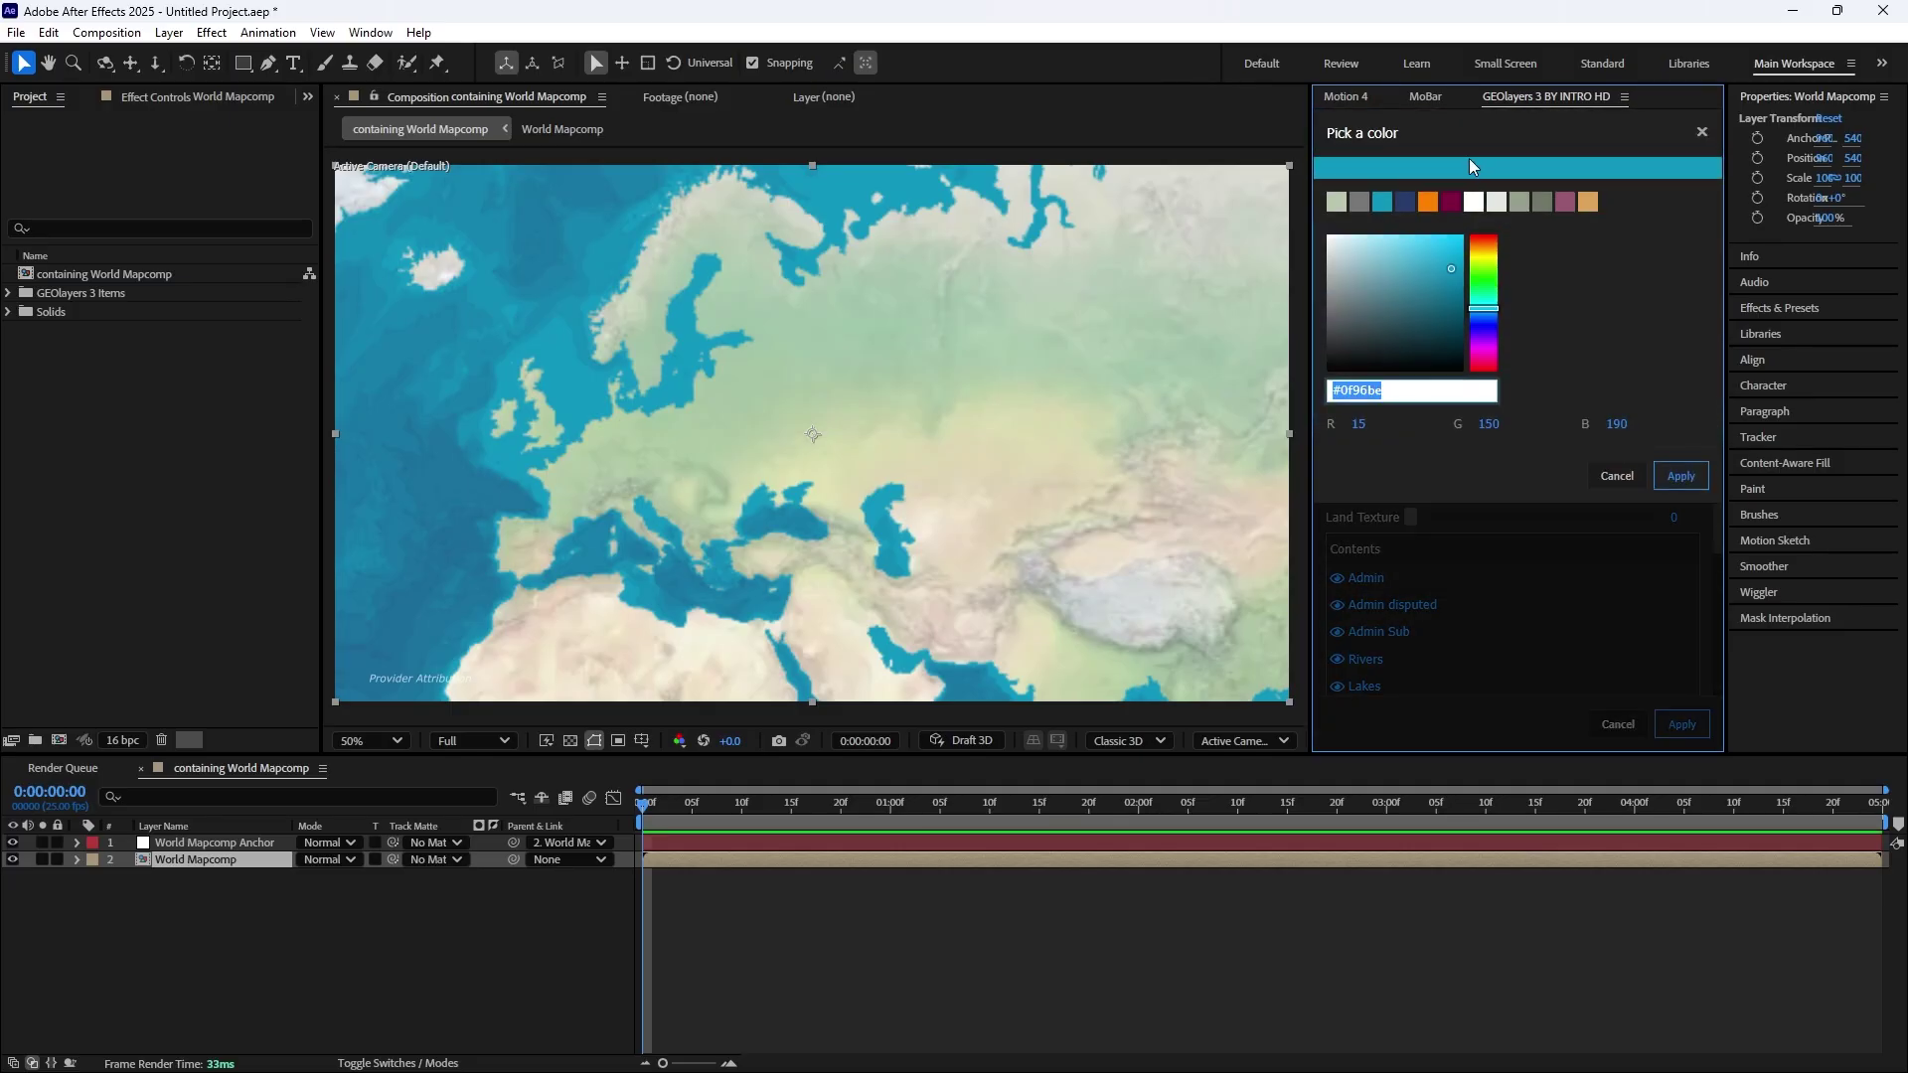
pyautogui.press('super+v')
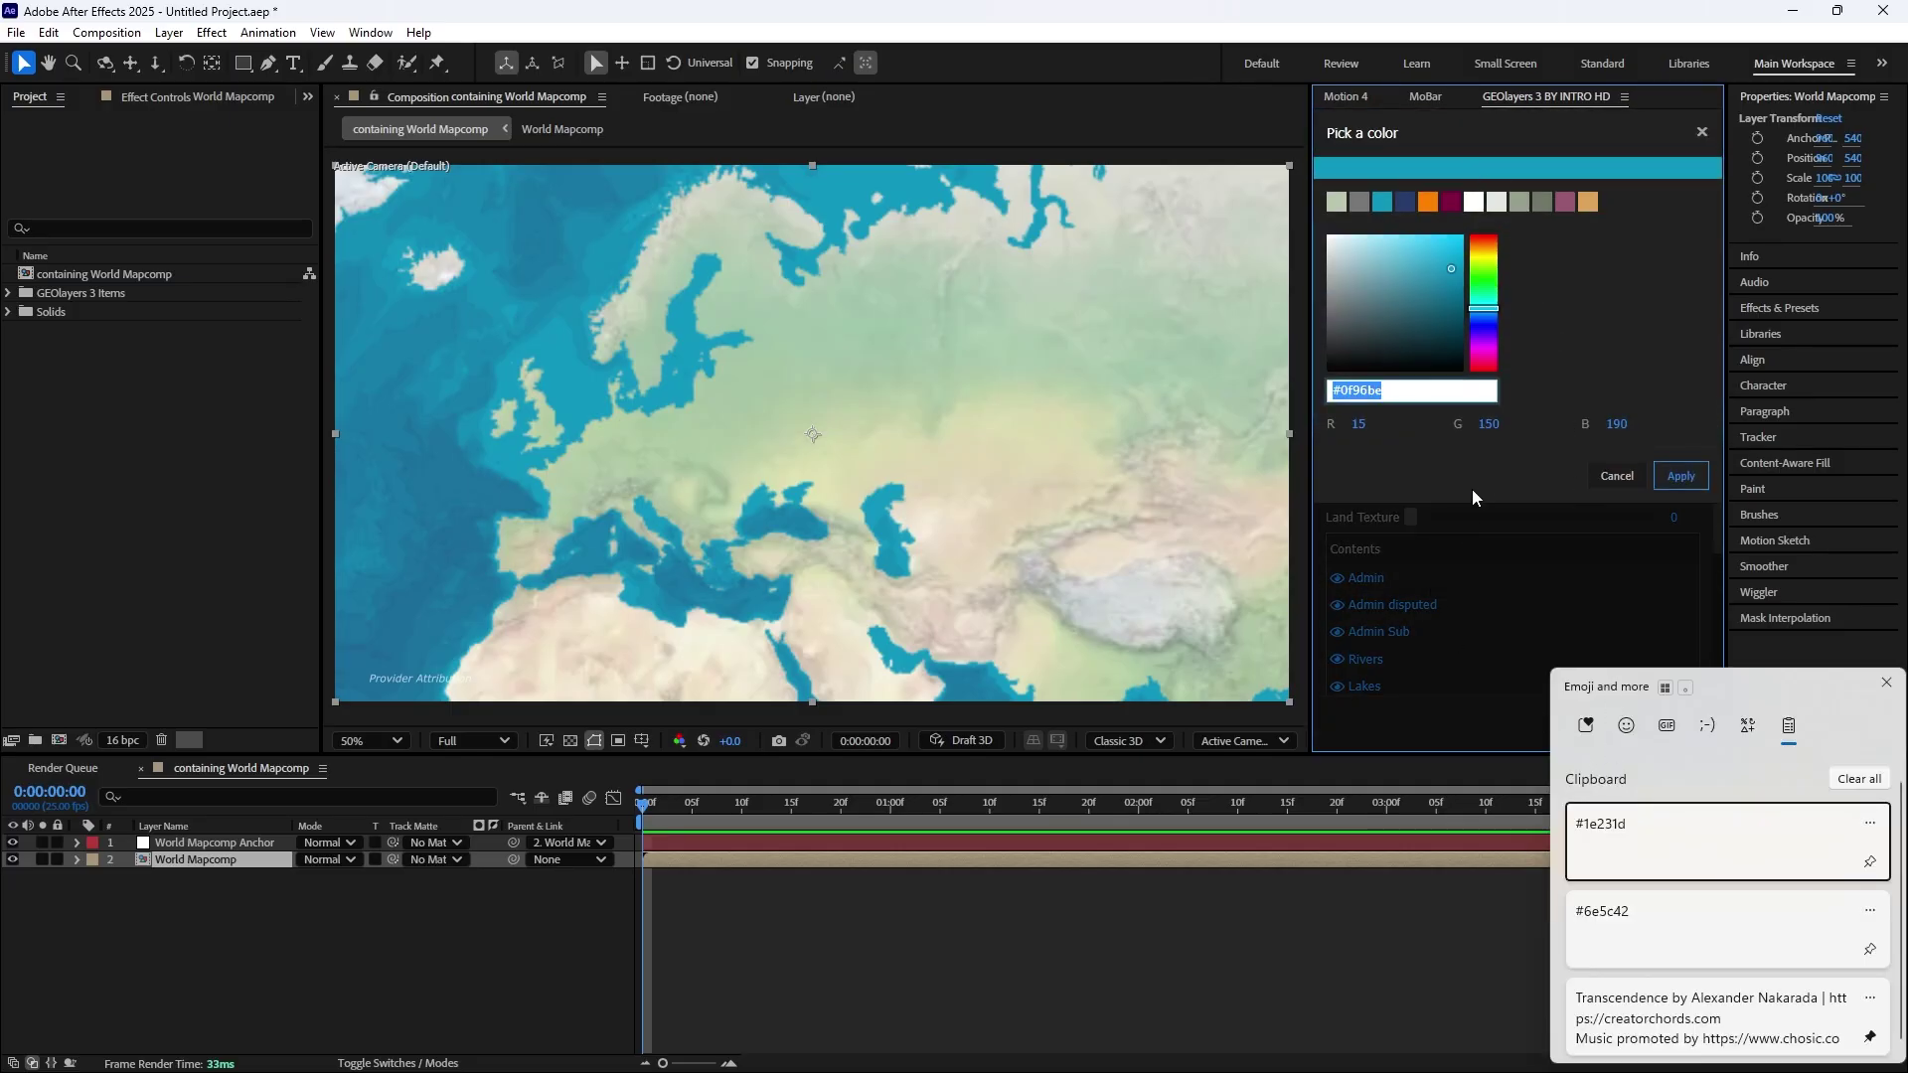
pyautogui.click(1620, 835)
pyautogui.click(1680, 477)
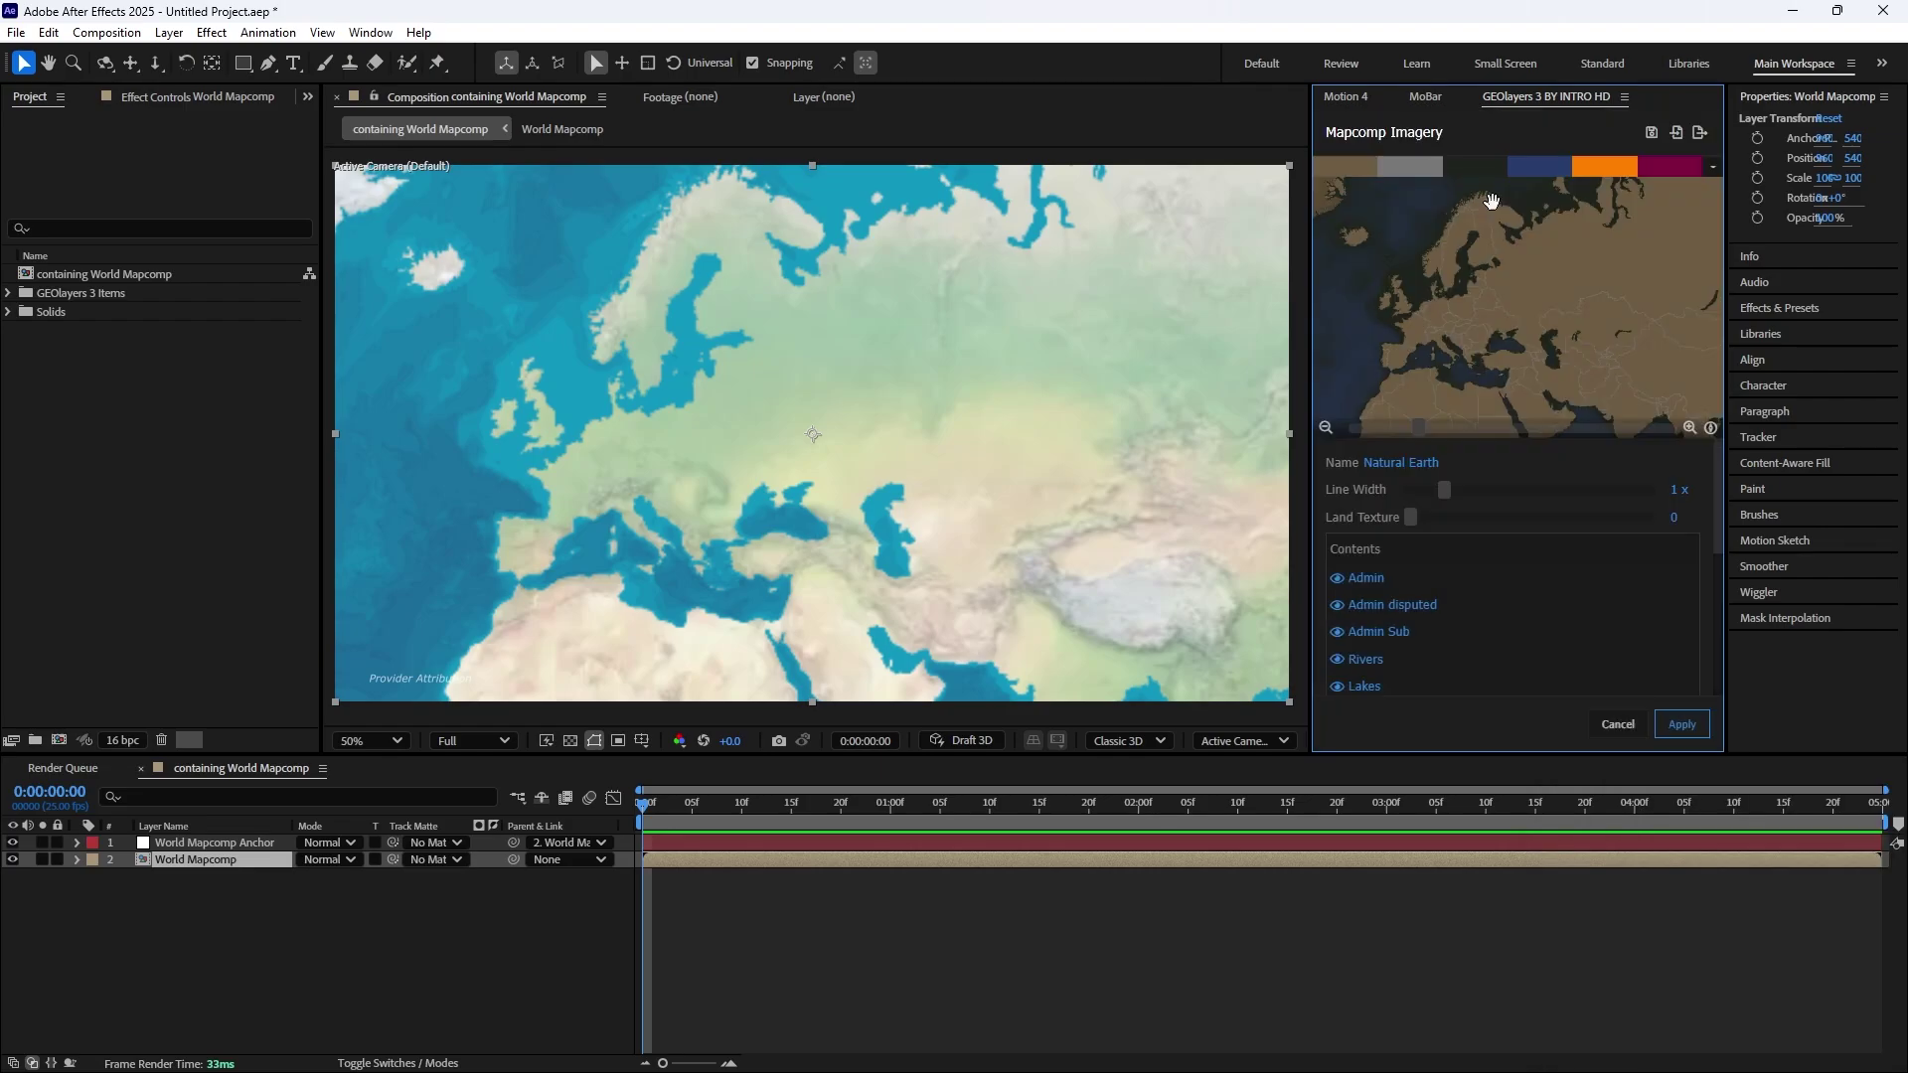
# Save the custom style, create World Mapcomp 1, and place it directly above World Mapcomp in the timeline
pyautogui.click(1687, 728)
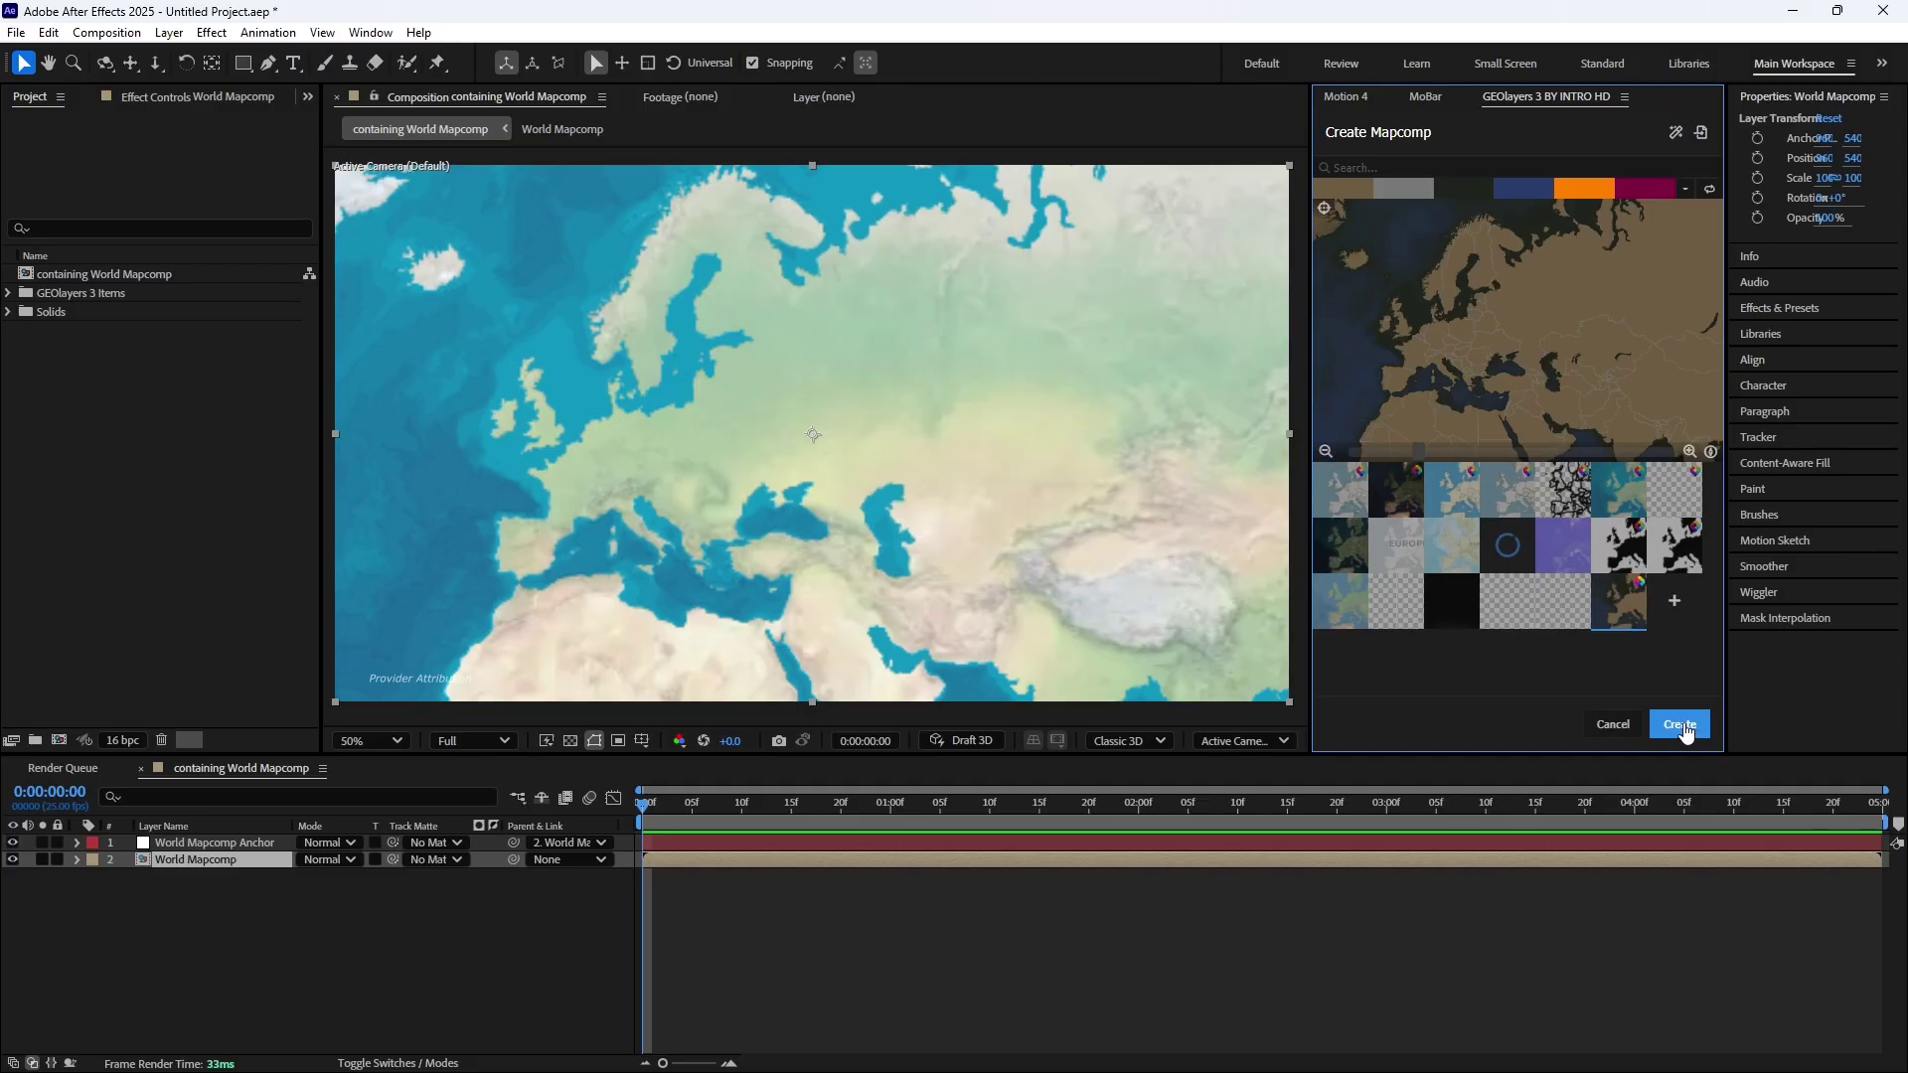
pyautogui.click(1679, 725)
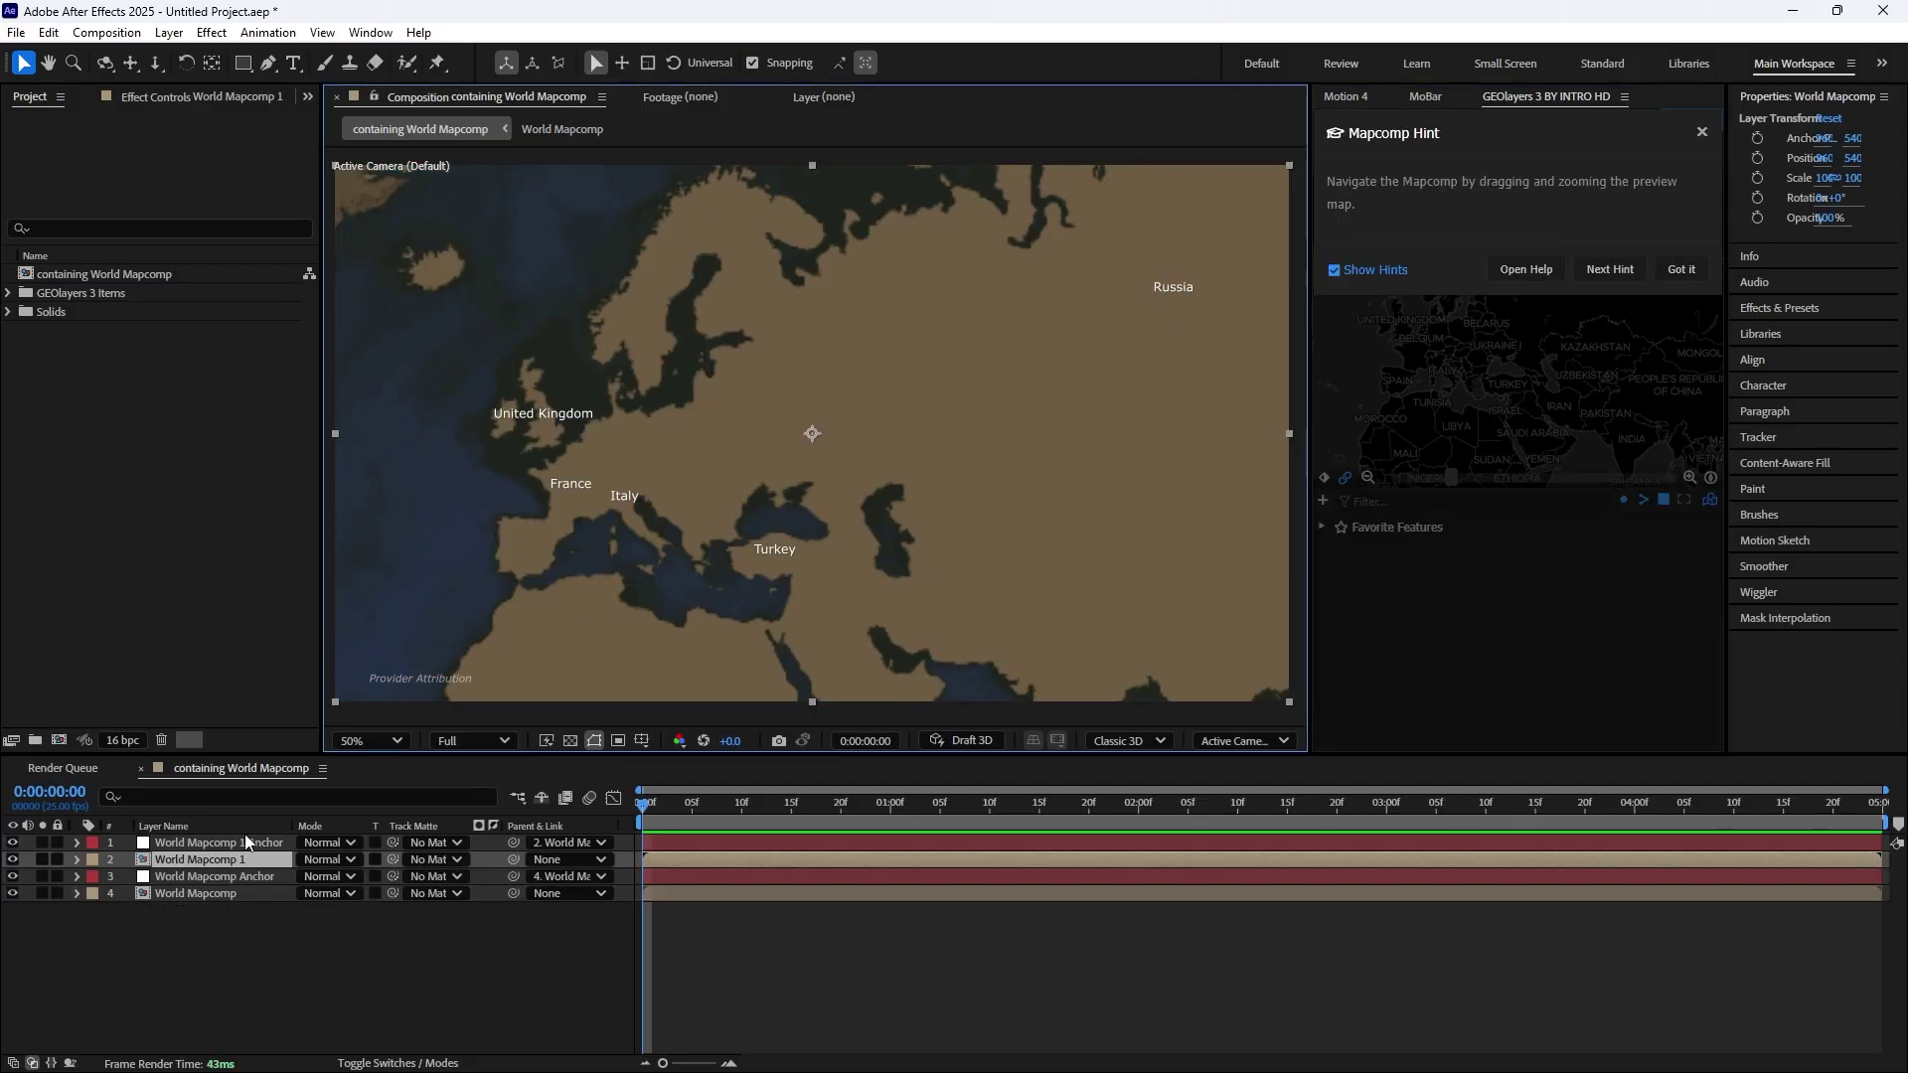
pyautogui.moveTo(211, 872); pyautogui.dragTo(207, 887)
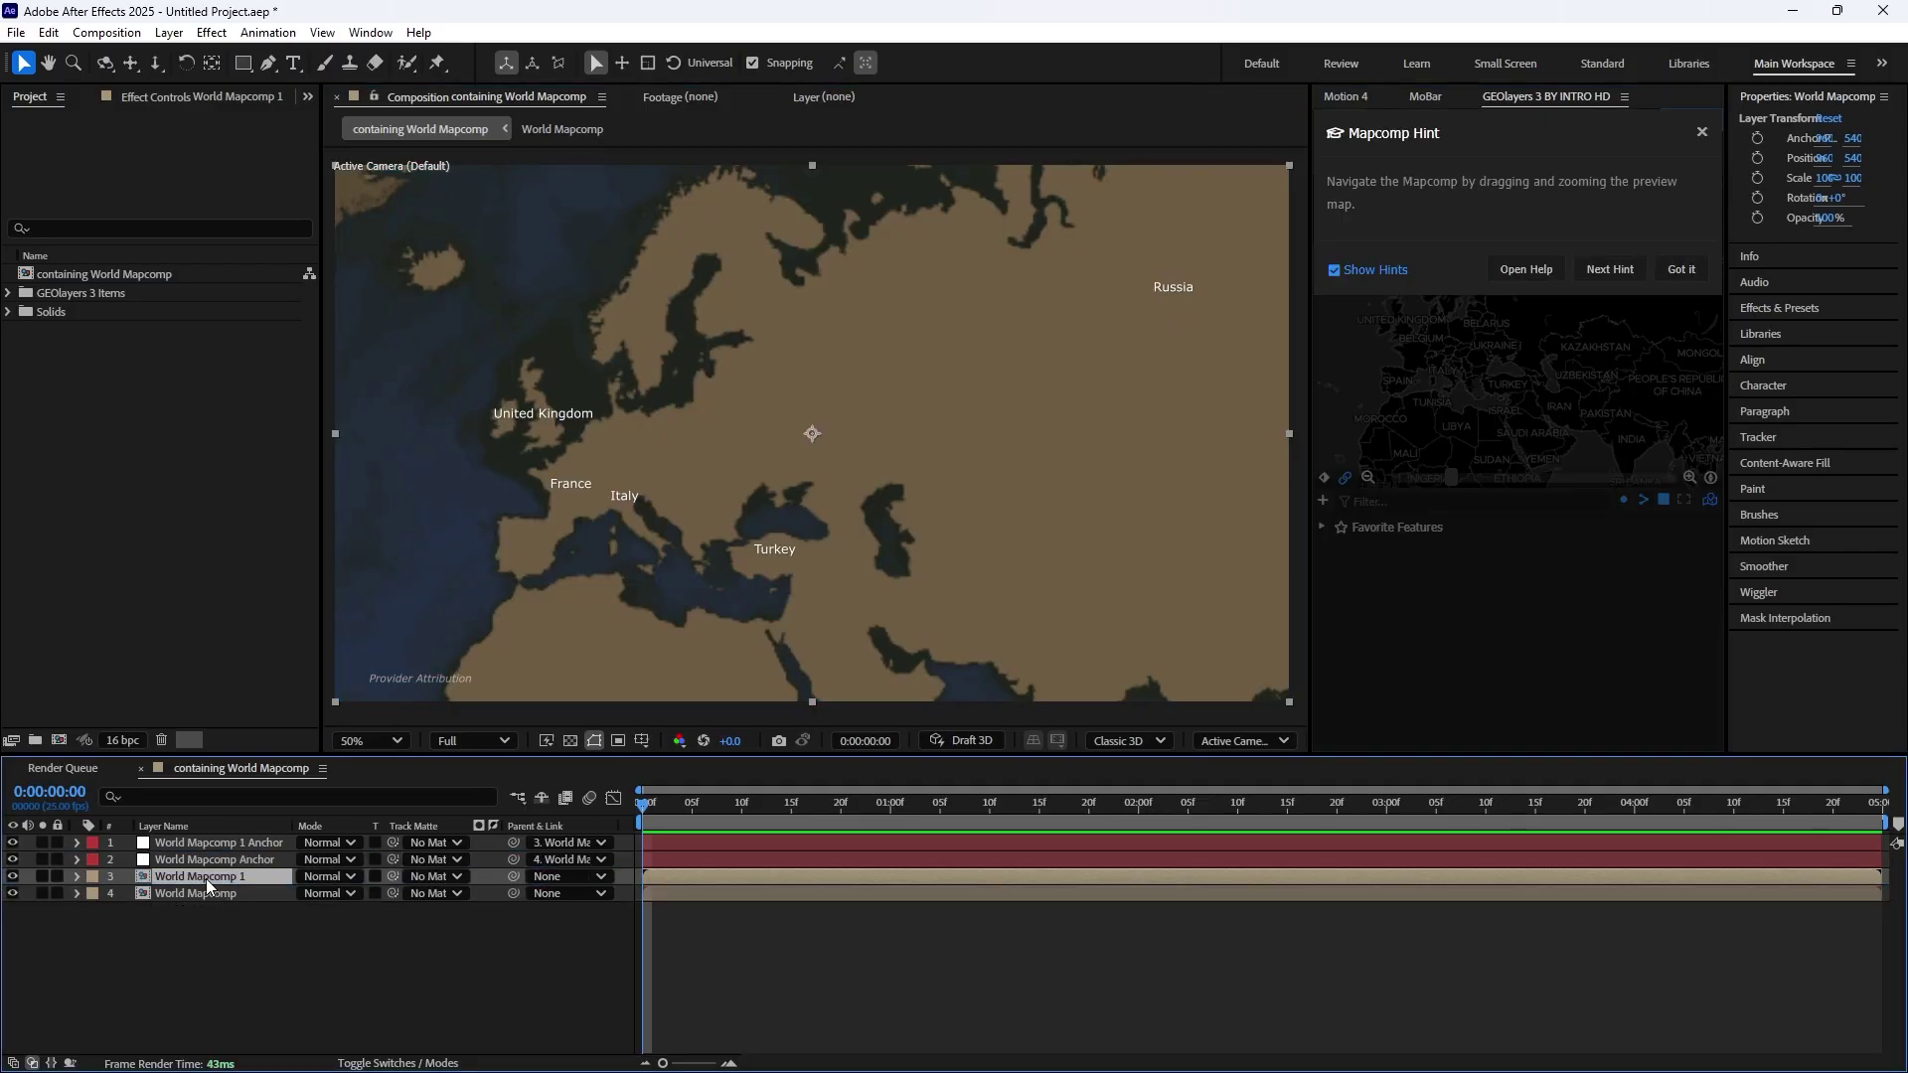
pyautogui.click(1680, 270)
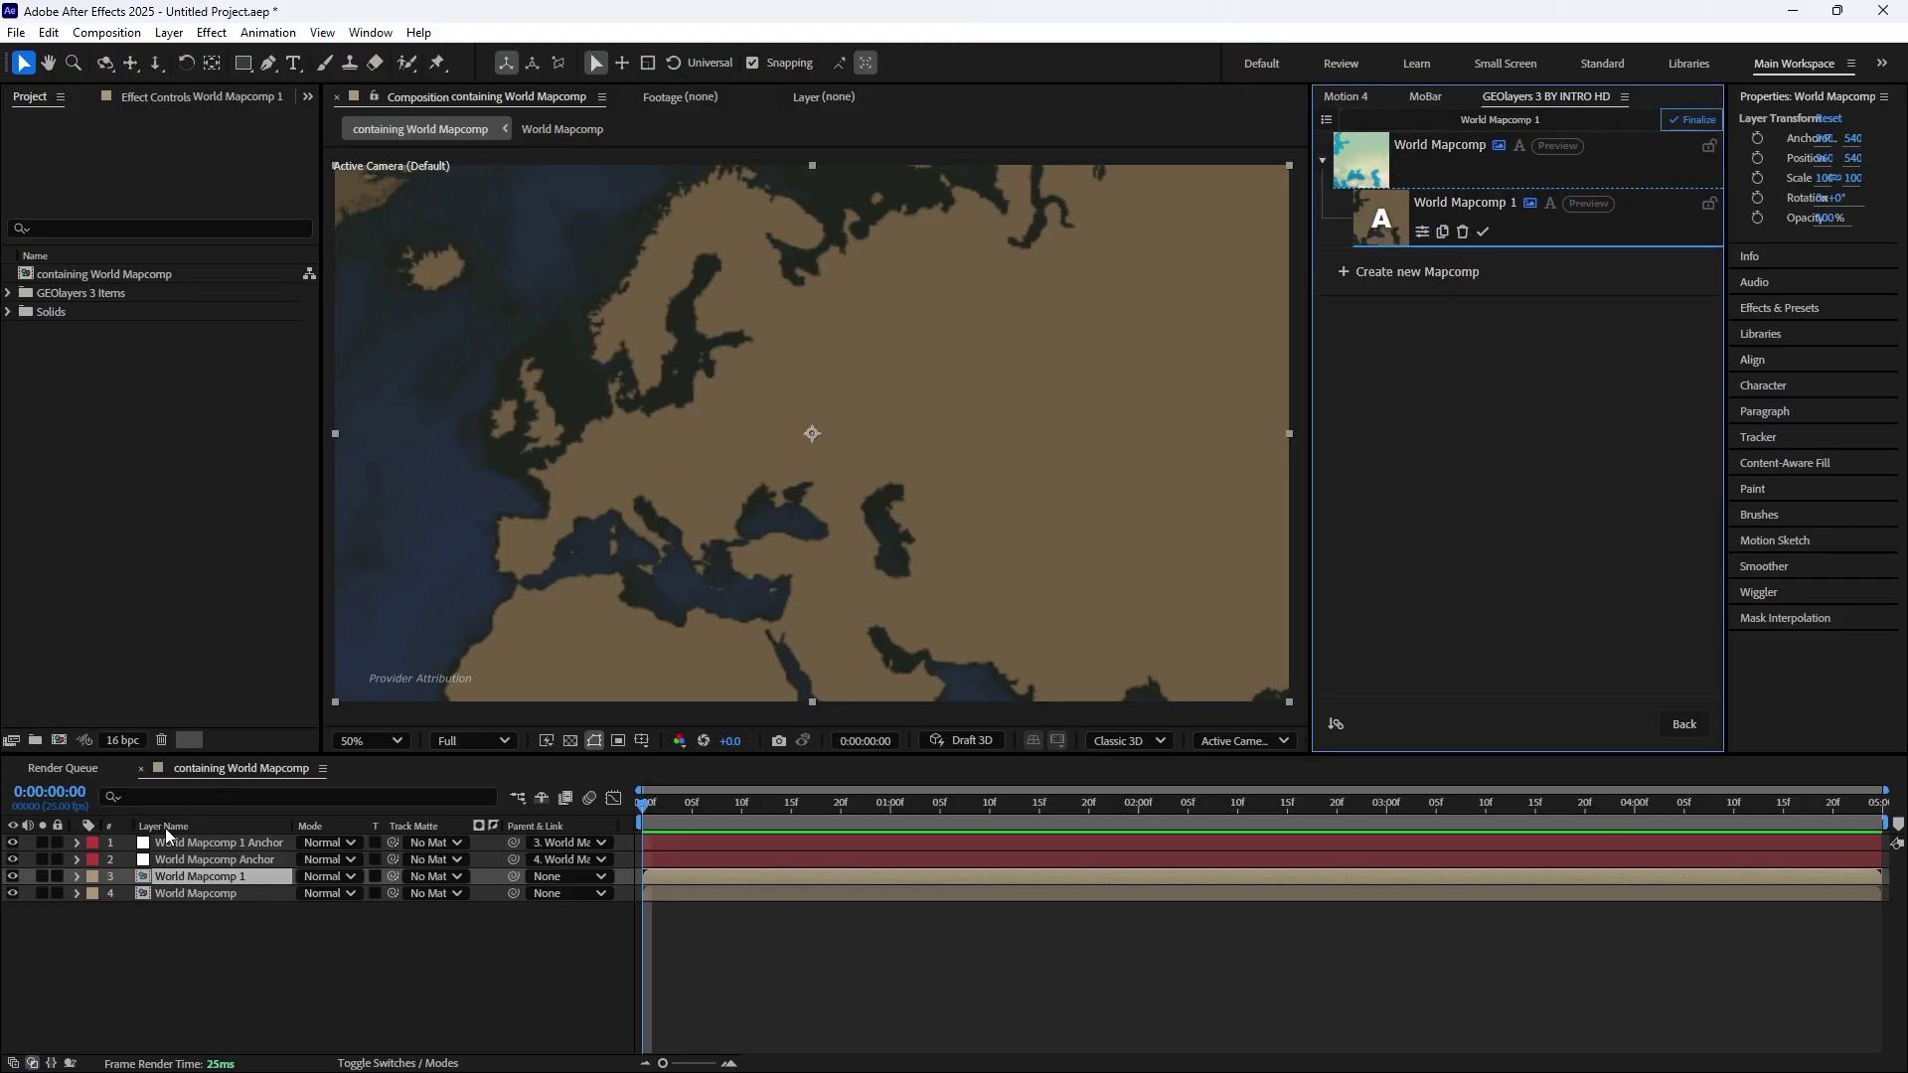
# Apply a Tint effect to the World Mapcomp layer to make it greyscale, with World Mapcomp 1 shown again
pyautogui.click(12, 876)
pyautogui.click(196, 898)
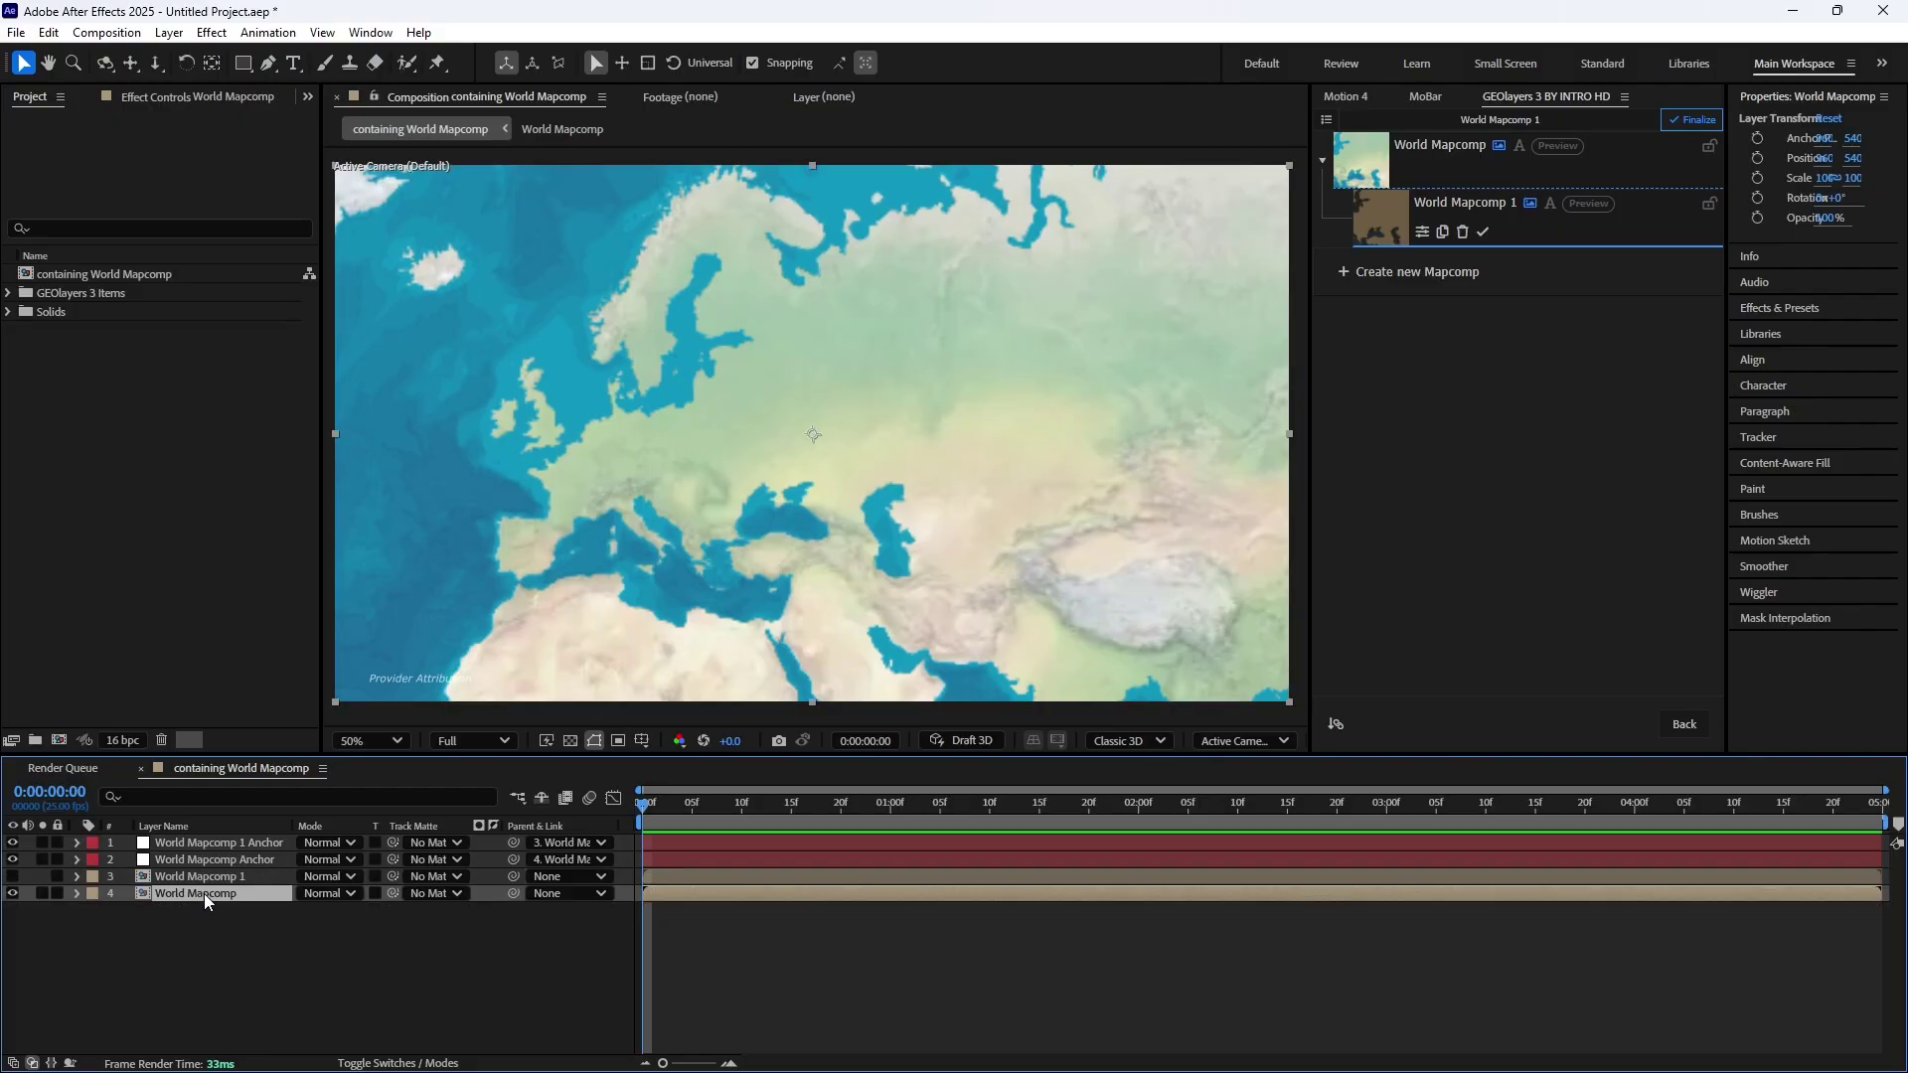
pyautogui.hotkey('ctrl', 'space')
pyautogui.write('tint')
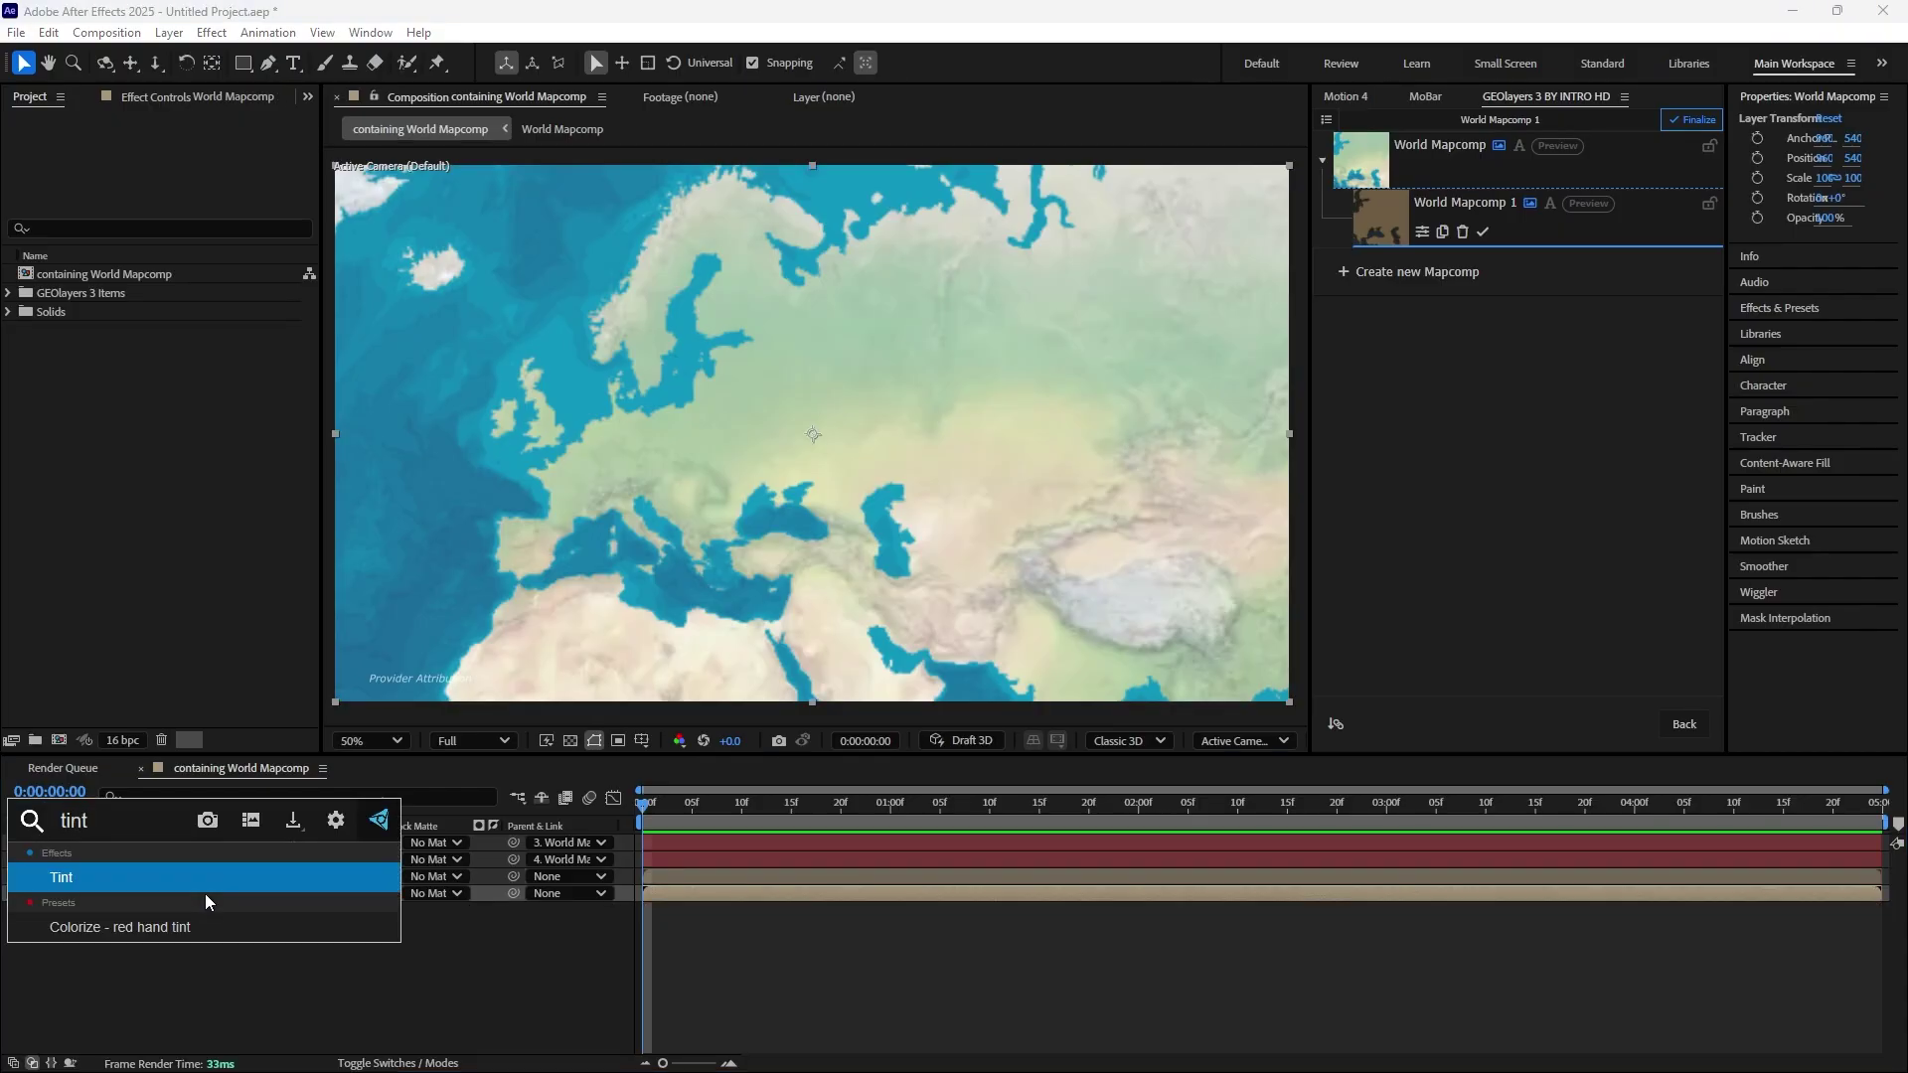
pyautogui.press('Return')
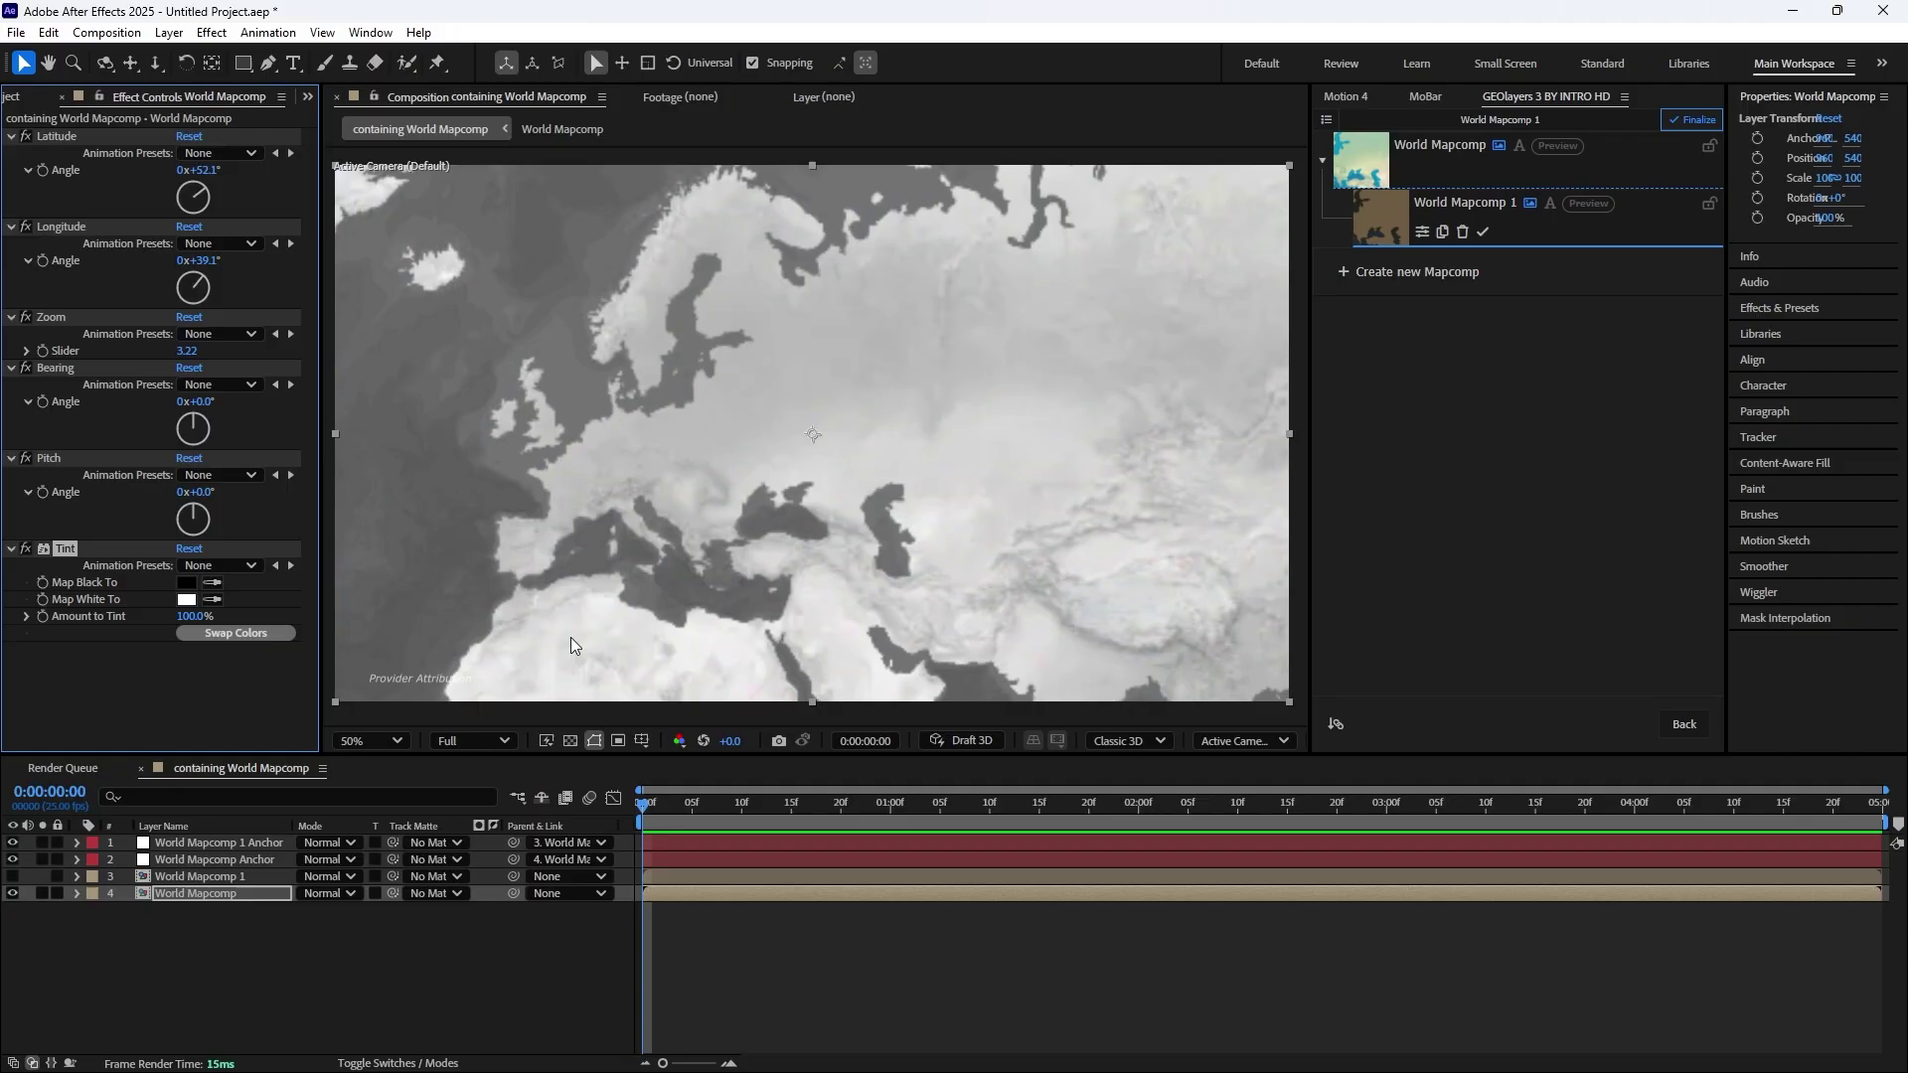
pyautogui.click(12, 876)
# Set World Mapcomp 1's blend mode to Overlay and zoom the view out to 25%
pyautogui.click(313, 885)
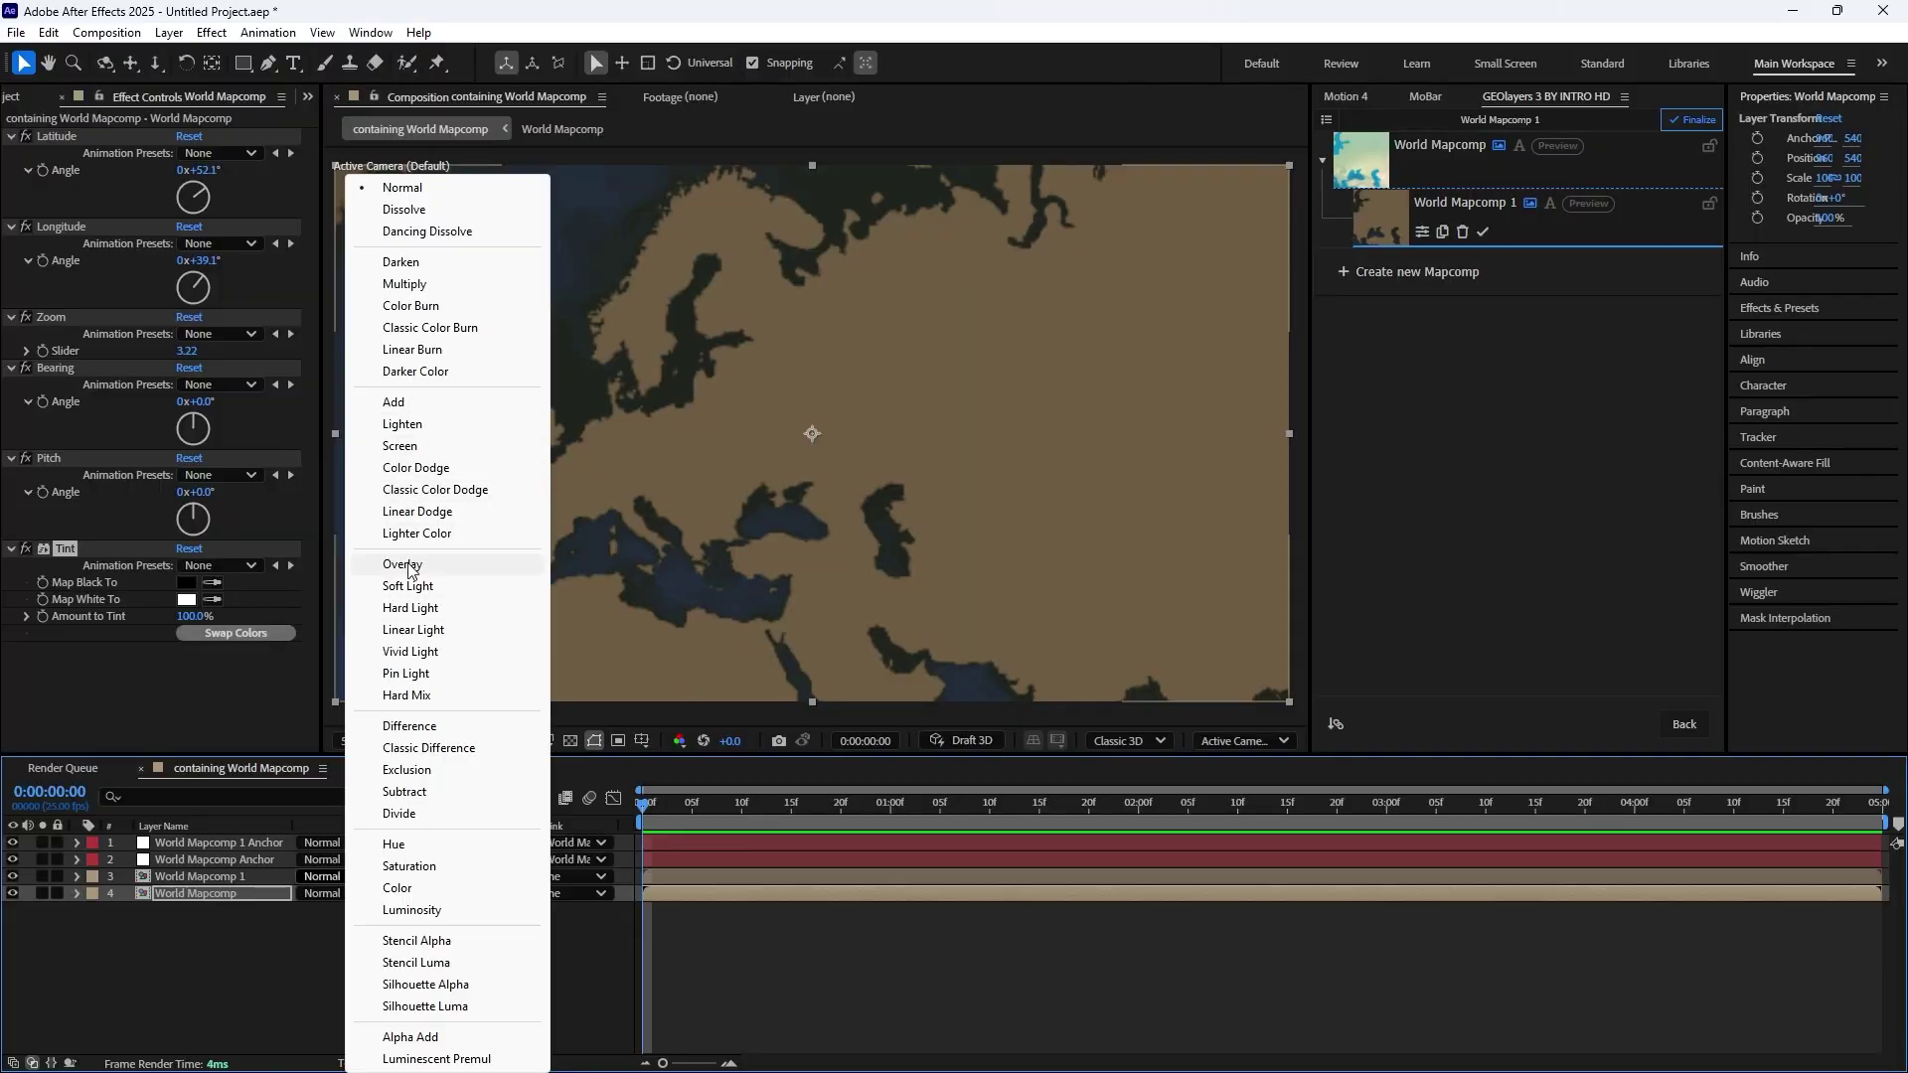
pyautogui.click(409, 566)
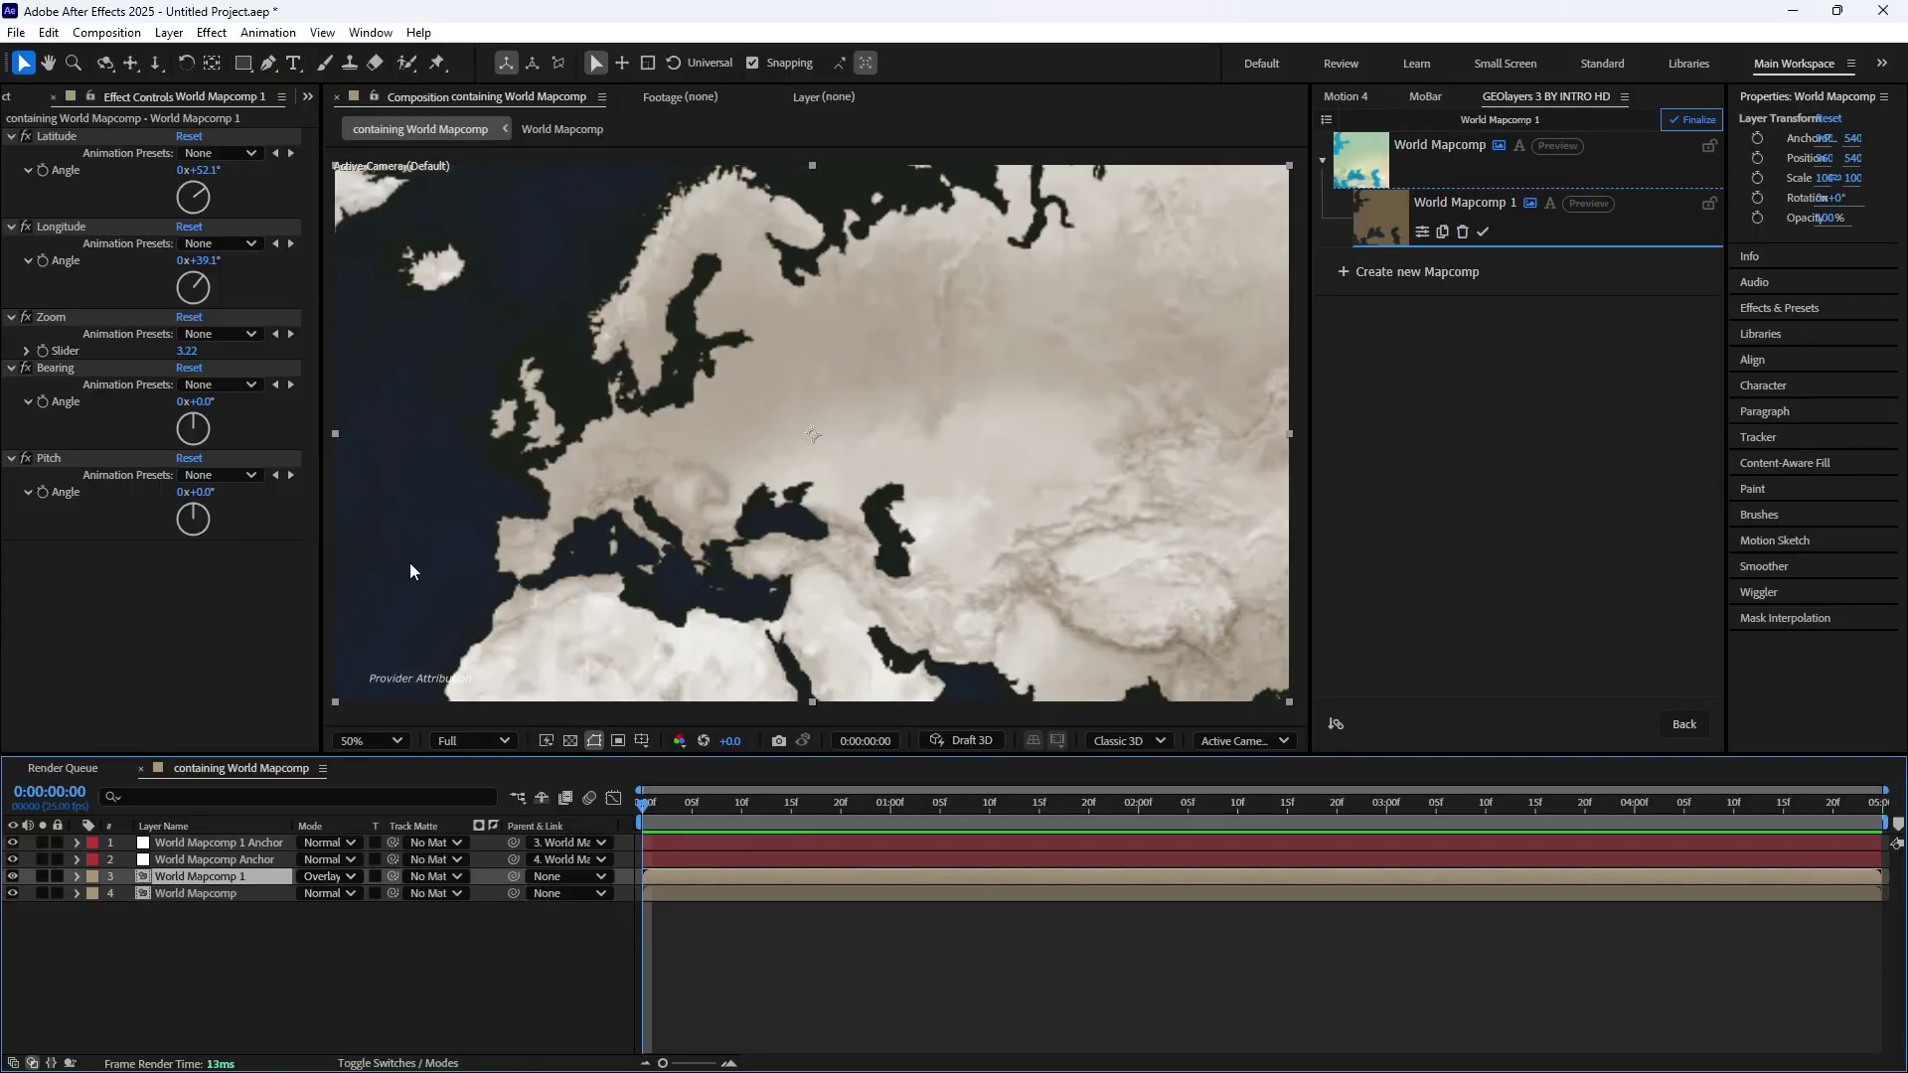
pyautogui.press(',')
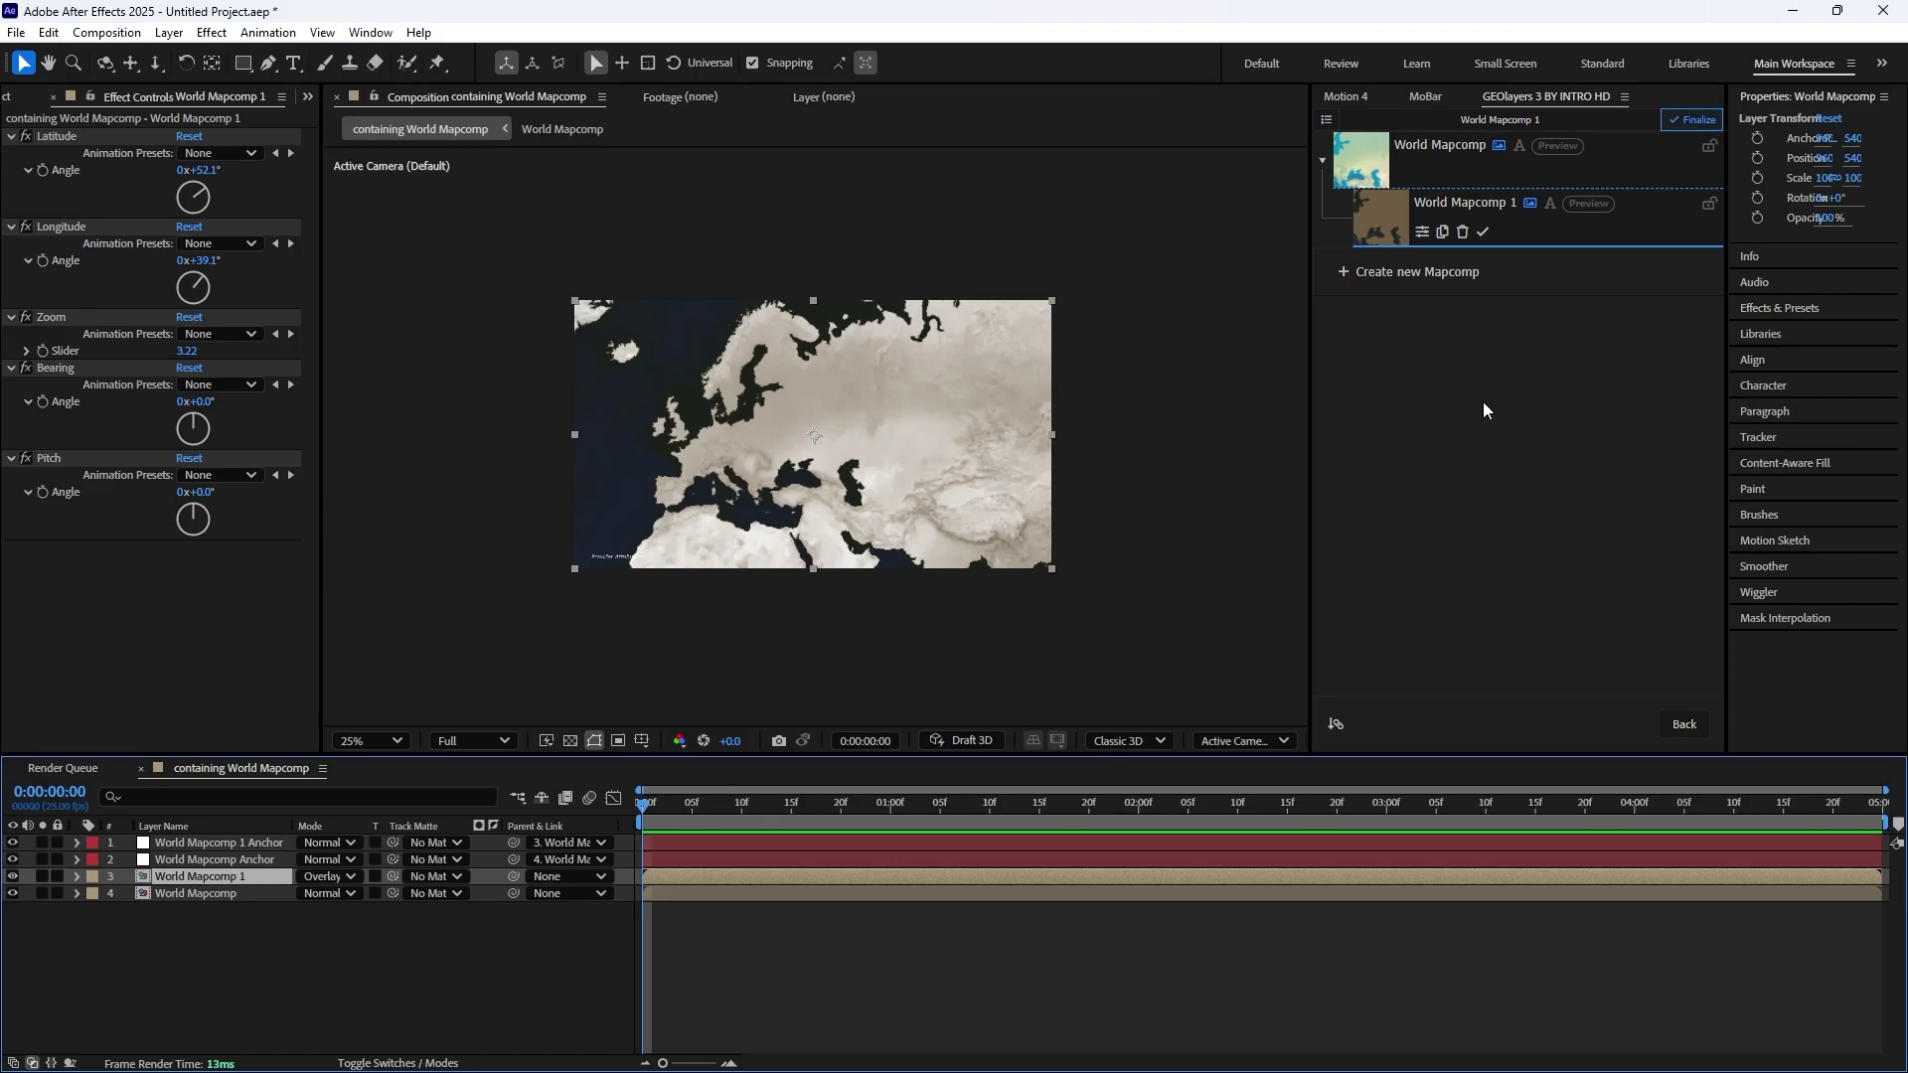
# Duplicate World Mapcomp 1 as World Mapcomp 2 in Multiply mode and finalize both mapcomps
pyautogui.click(1691, 120)
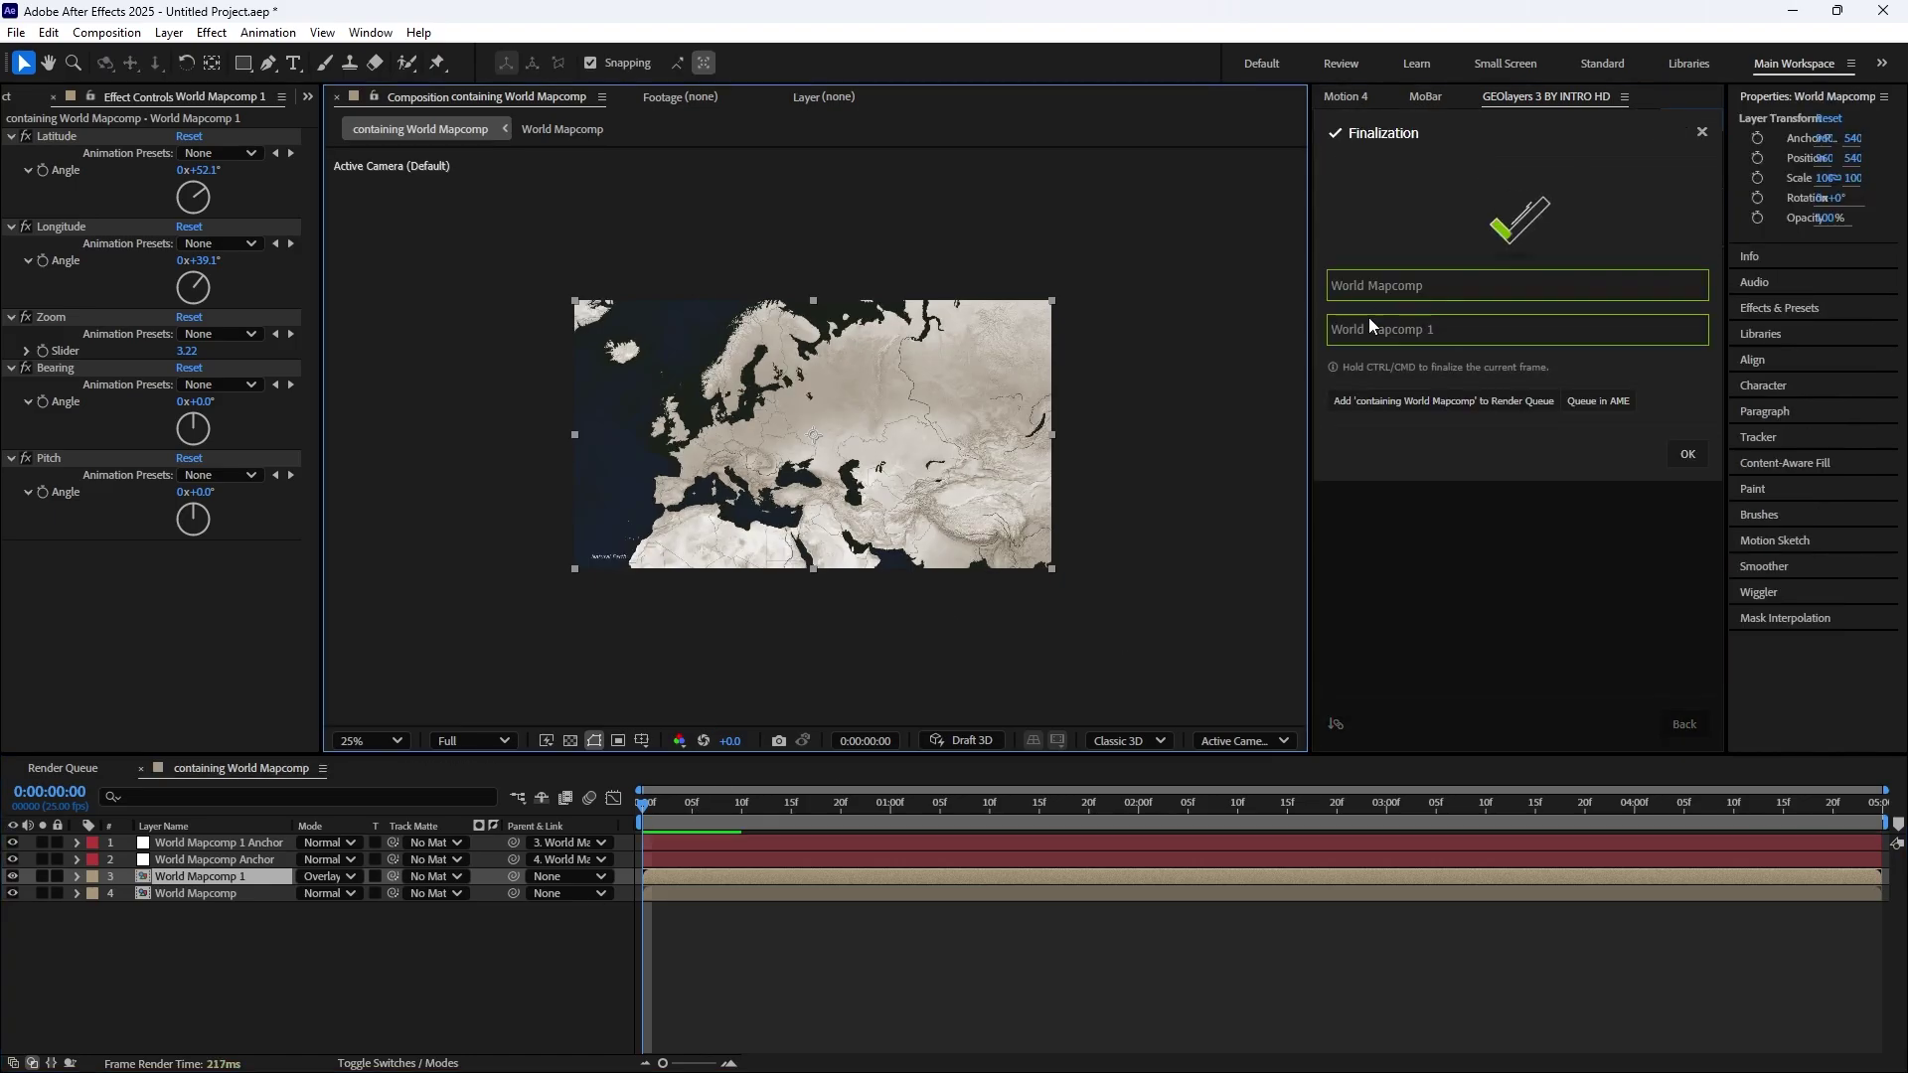
pyautogui.scroll(2, 789, 407)
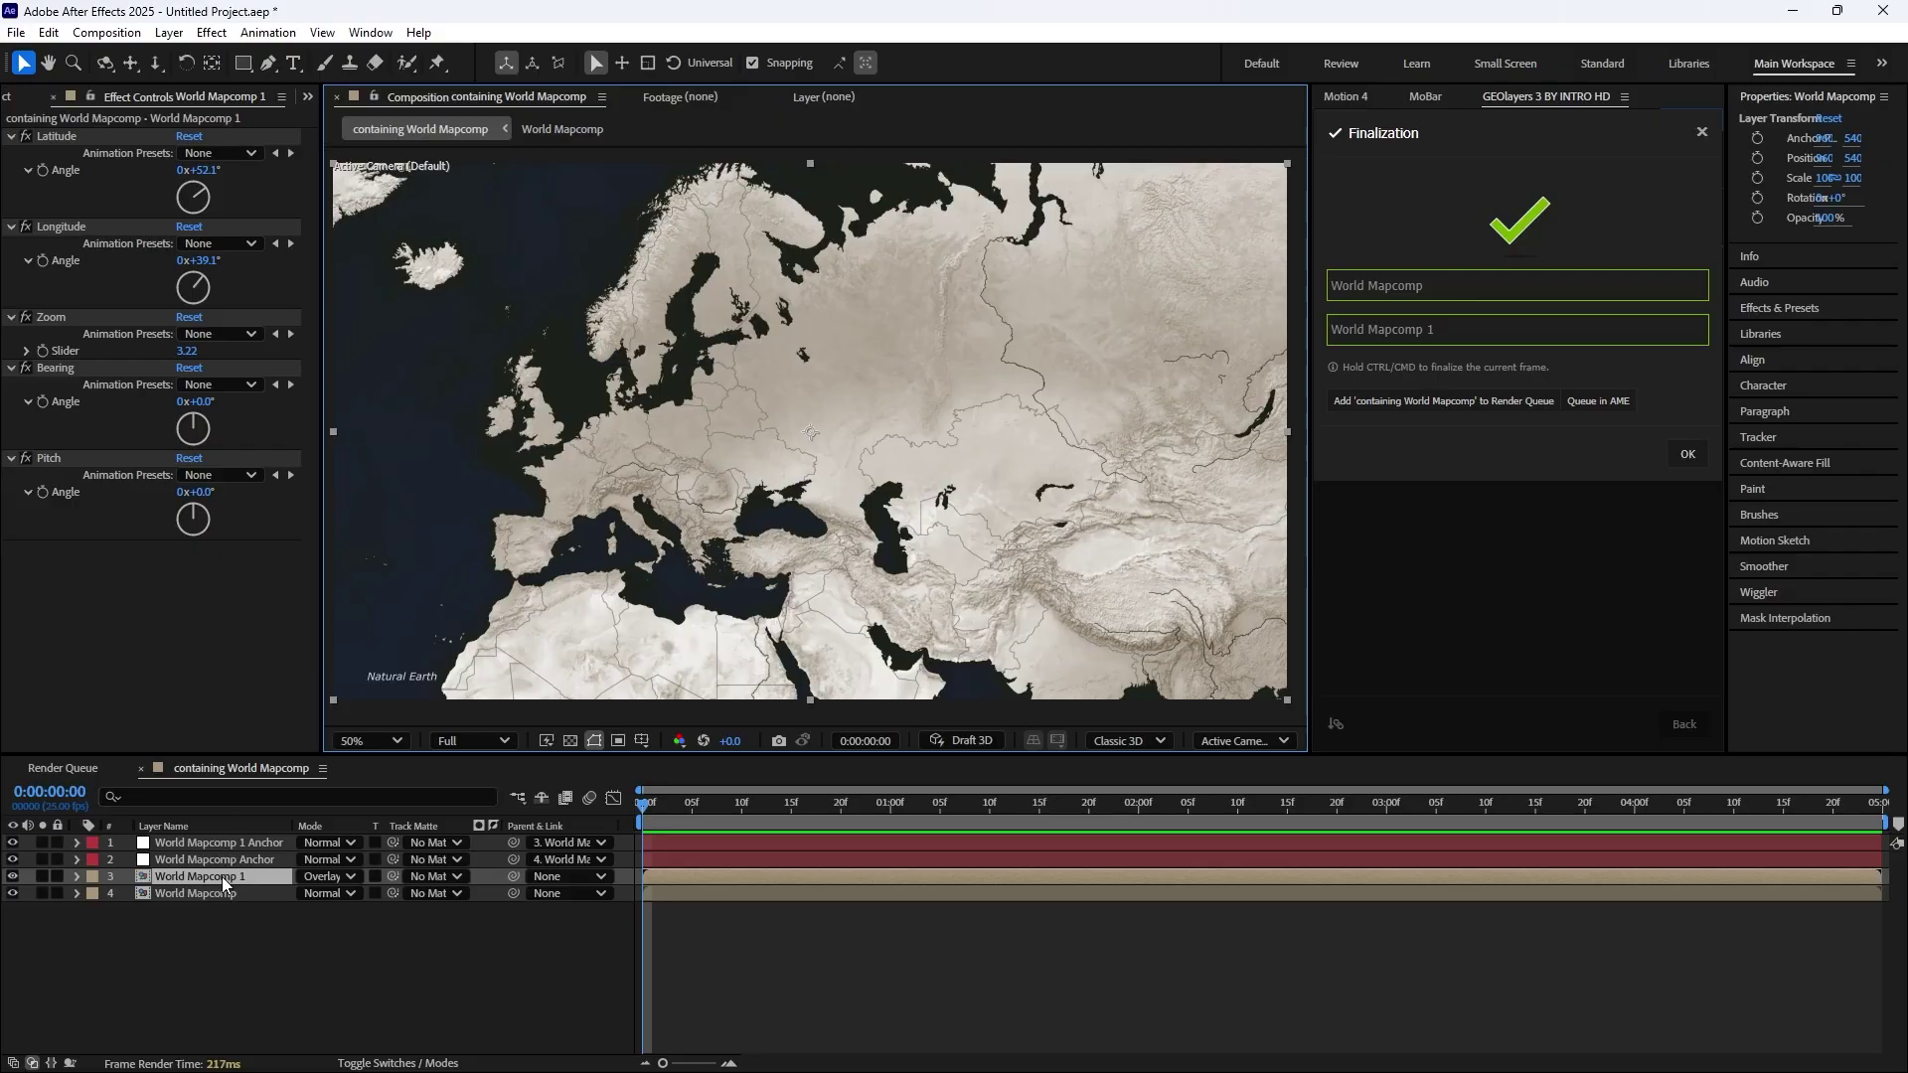
pyautogui.hotkey('ctrl', 'd')
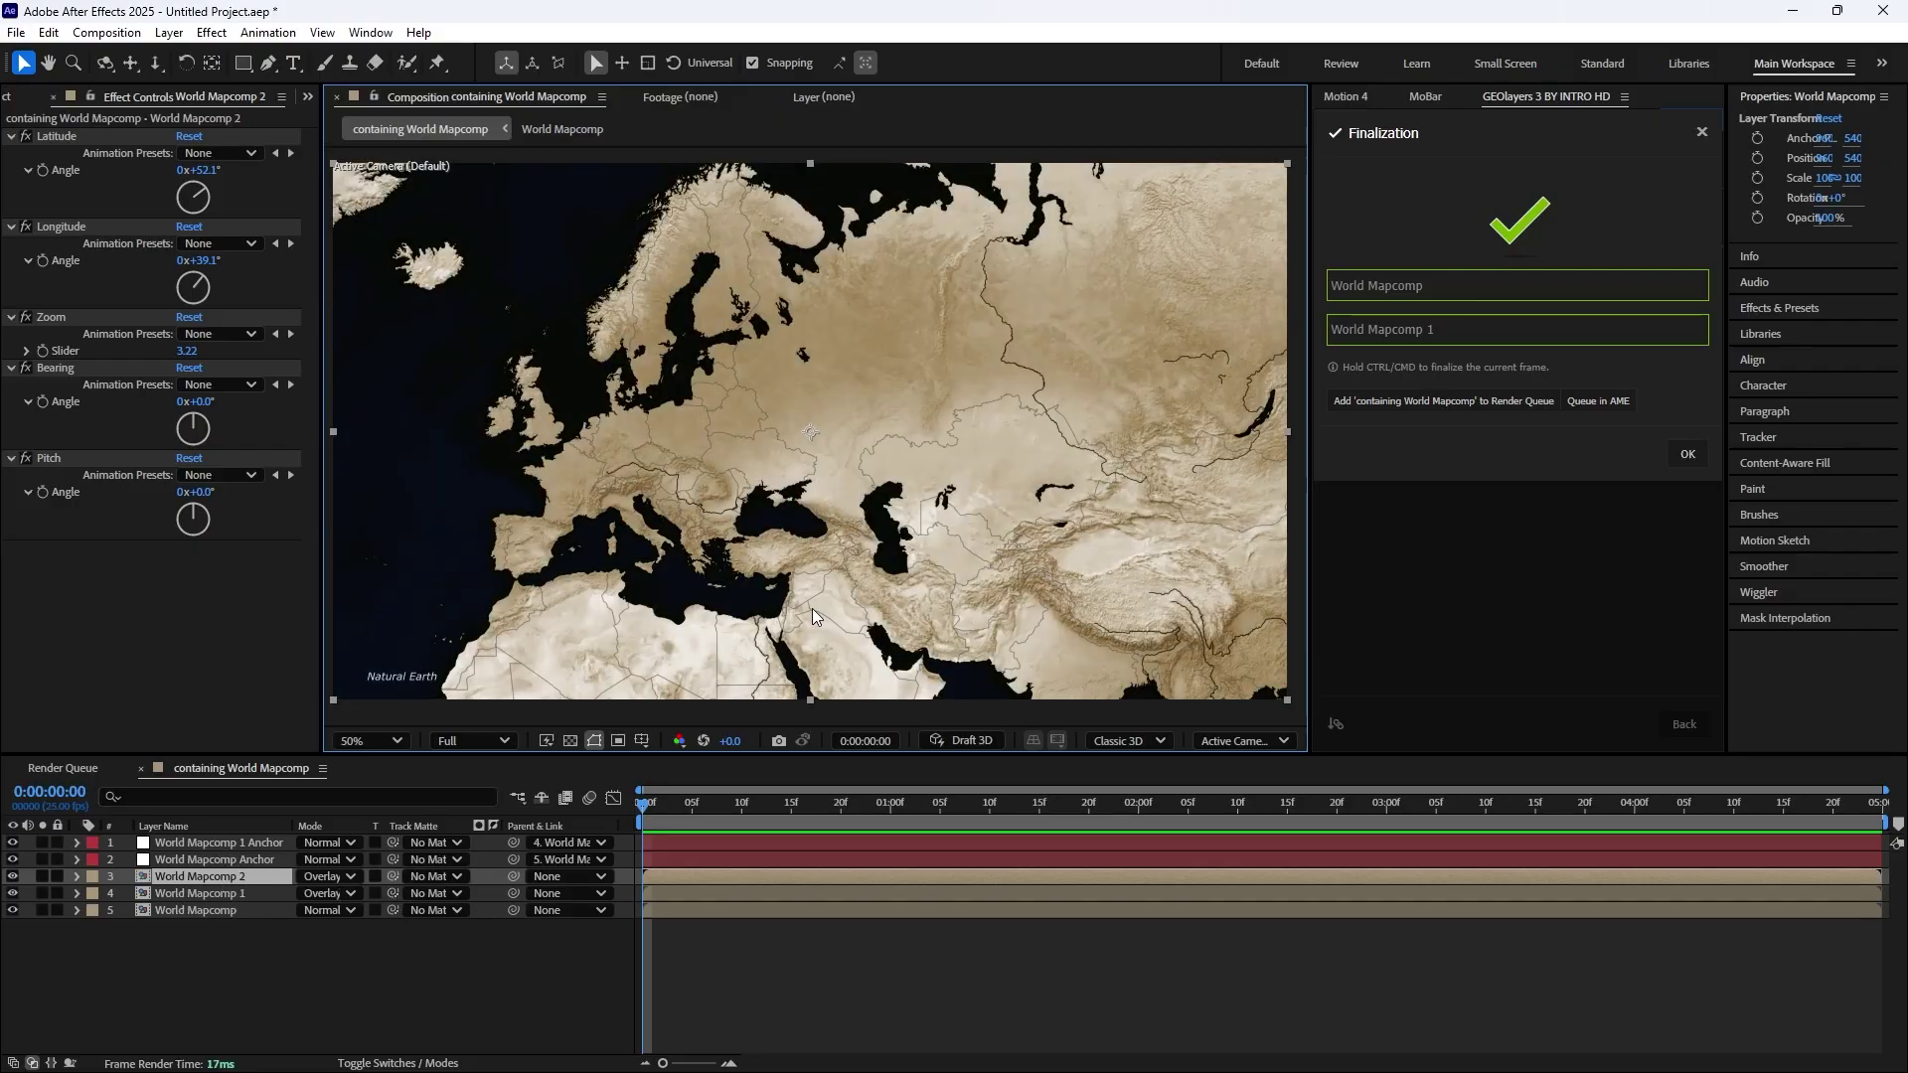
pyautogui.click(327, 876)
pyautogui.click(412, 286)
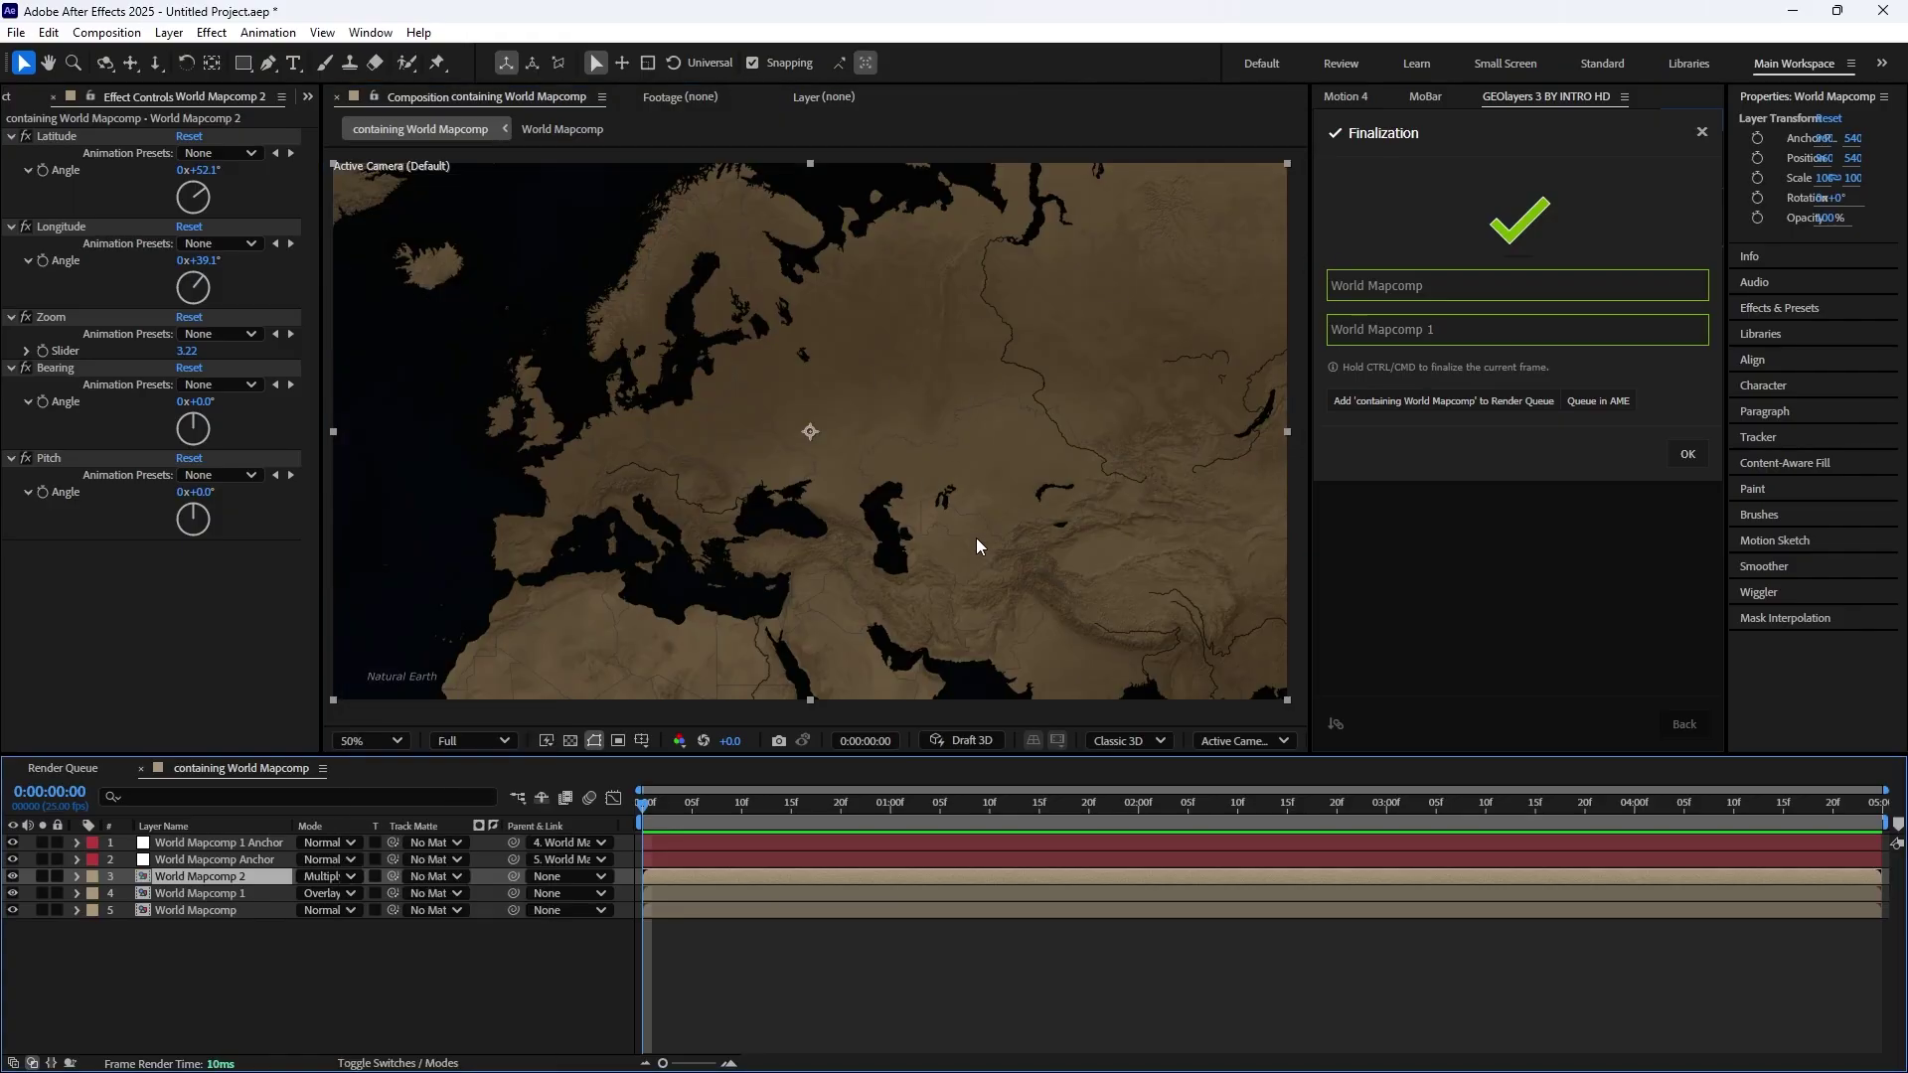
pyautogui.click(1687, 453)
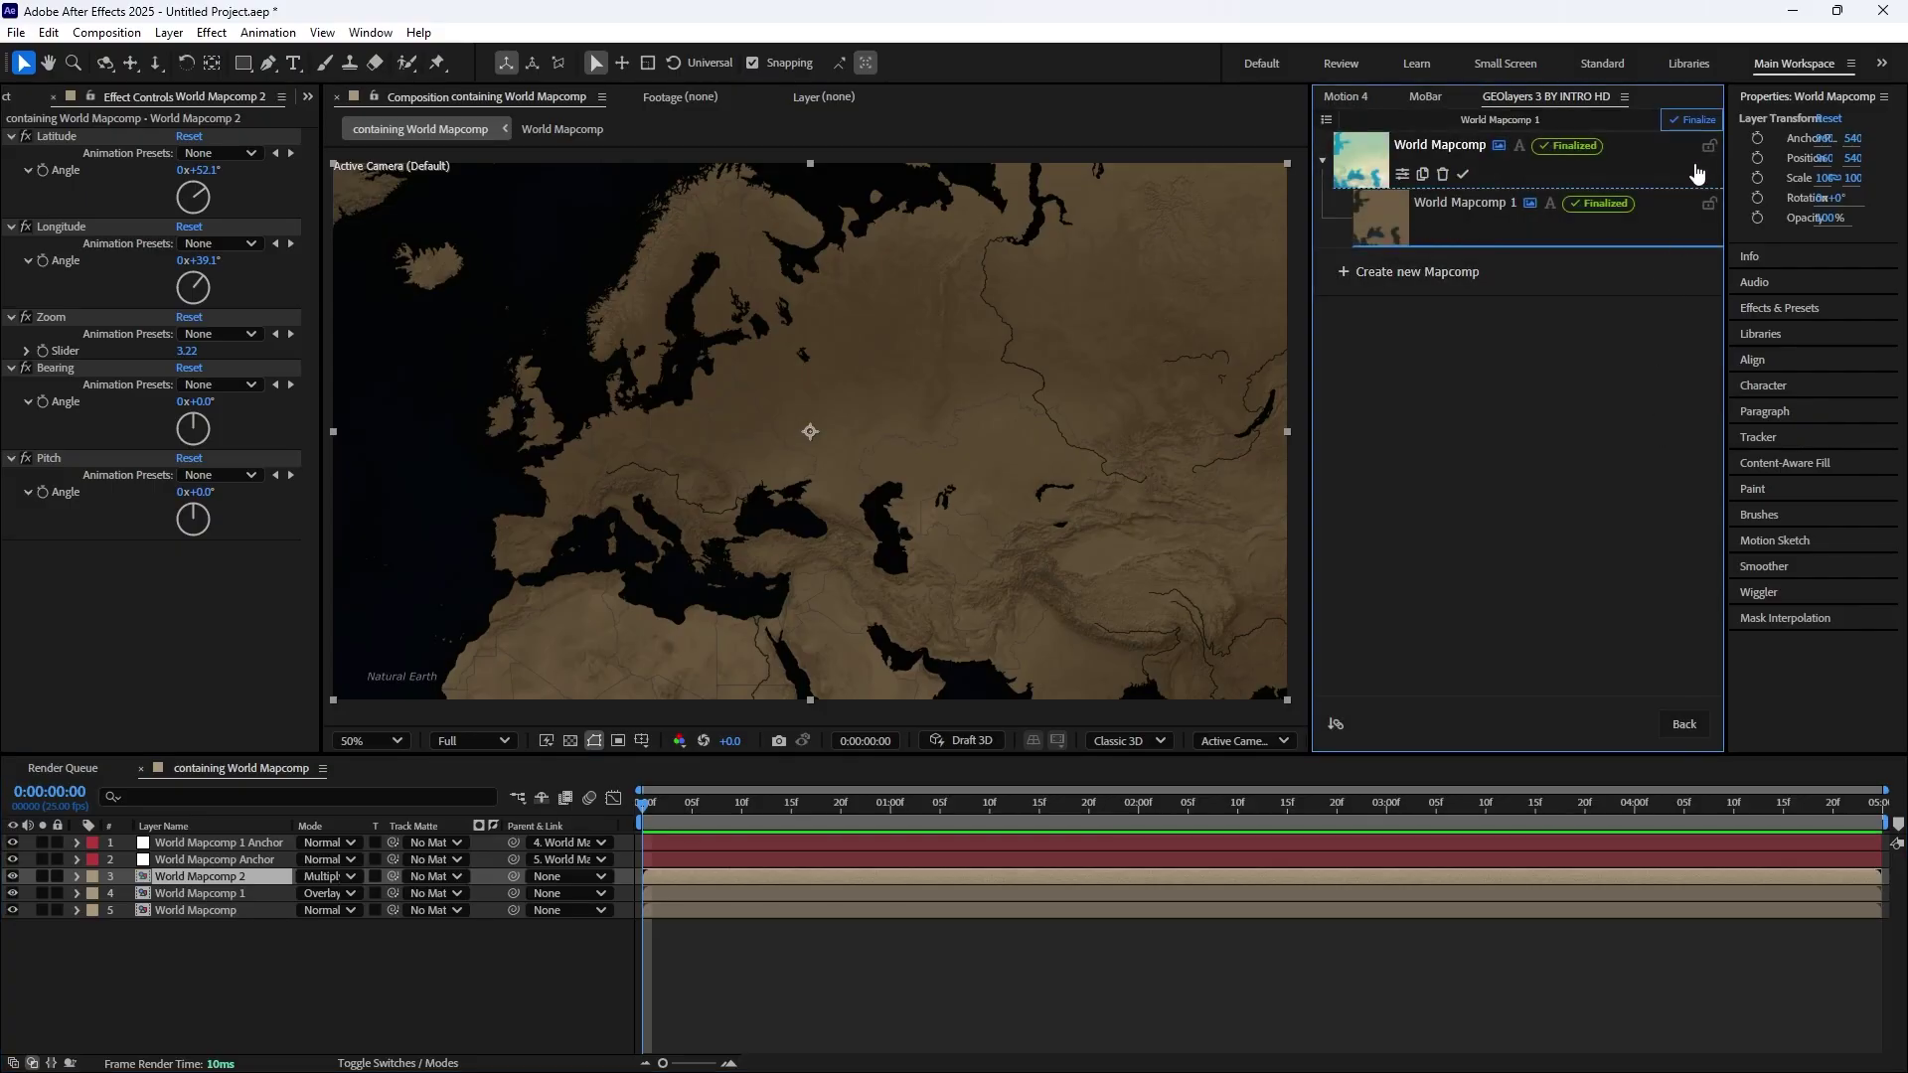
pyautogui.click(1682, 121)
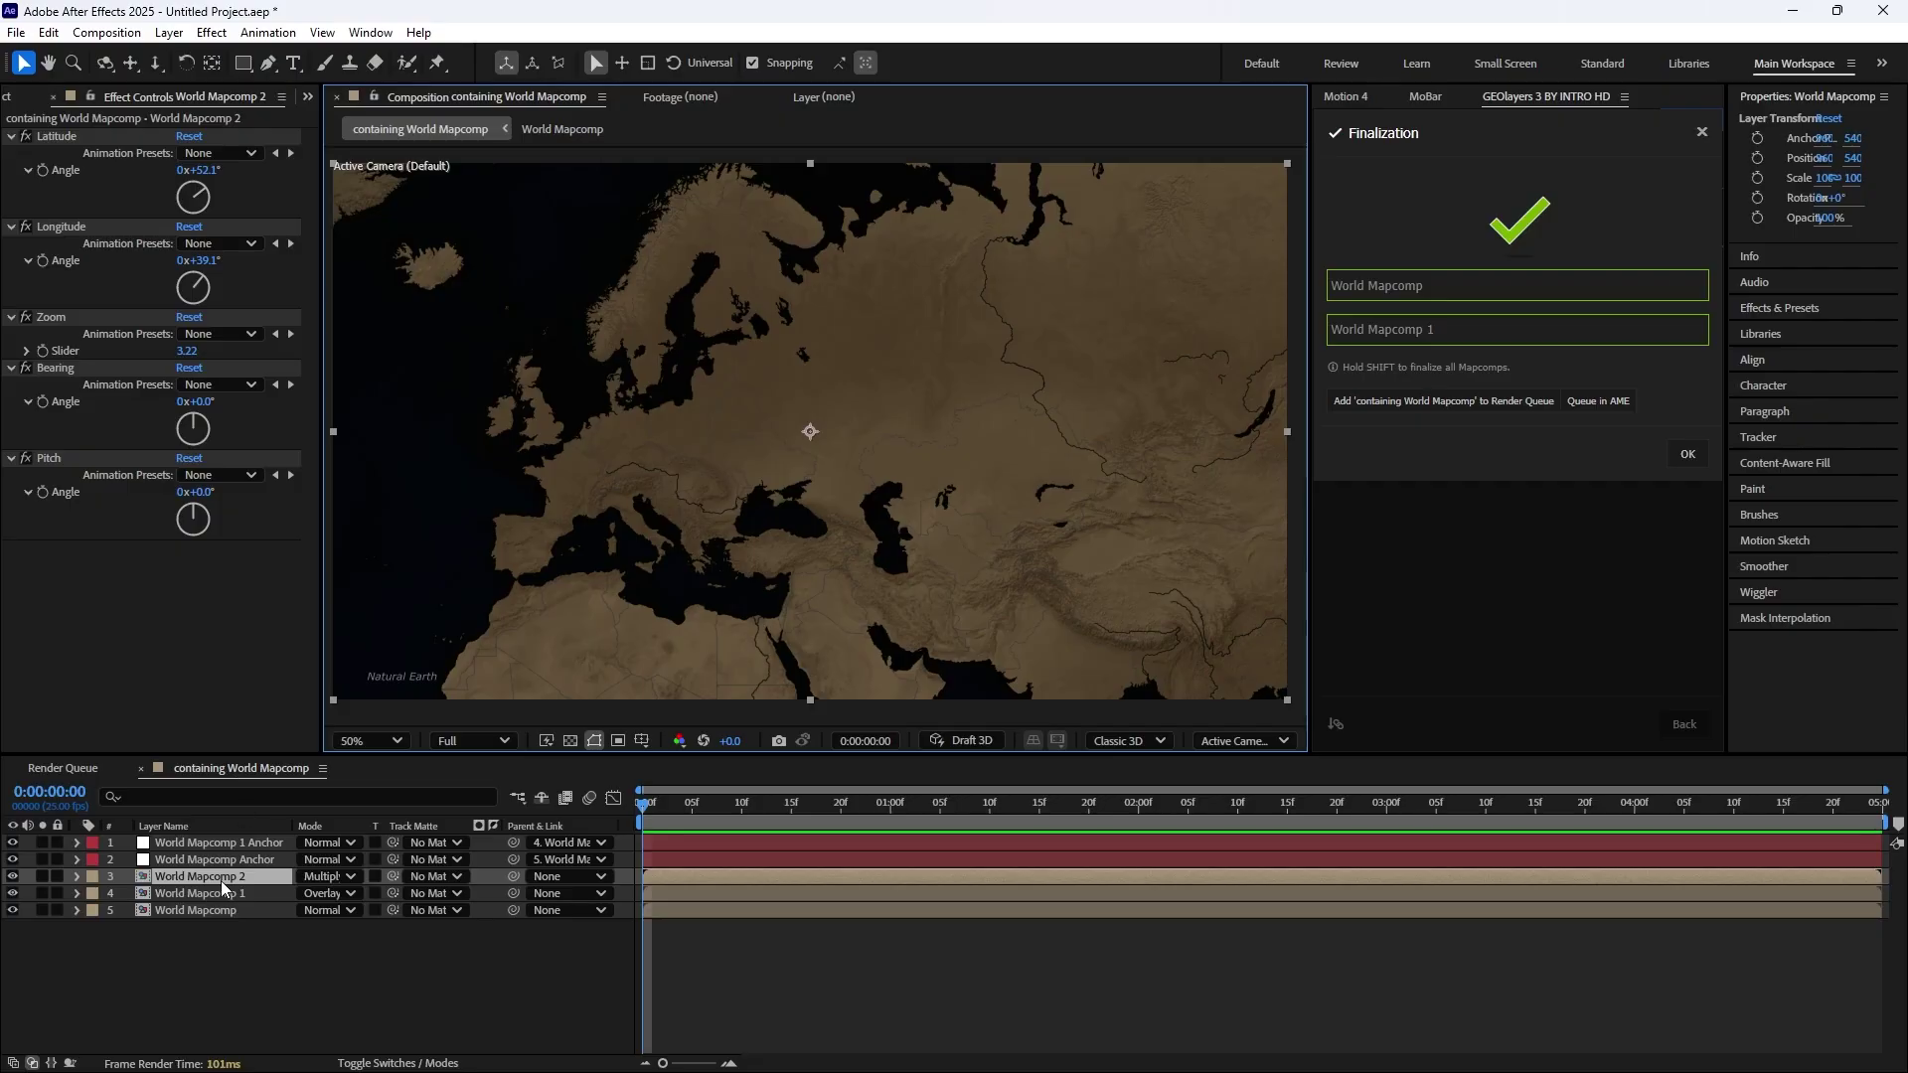
# Delete World Mapcomp 2 and start a new mapcomp with its view linked to World Mapcomp
pyautogui.press('Delete')
pyautogui.click(1687, 454)
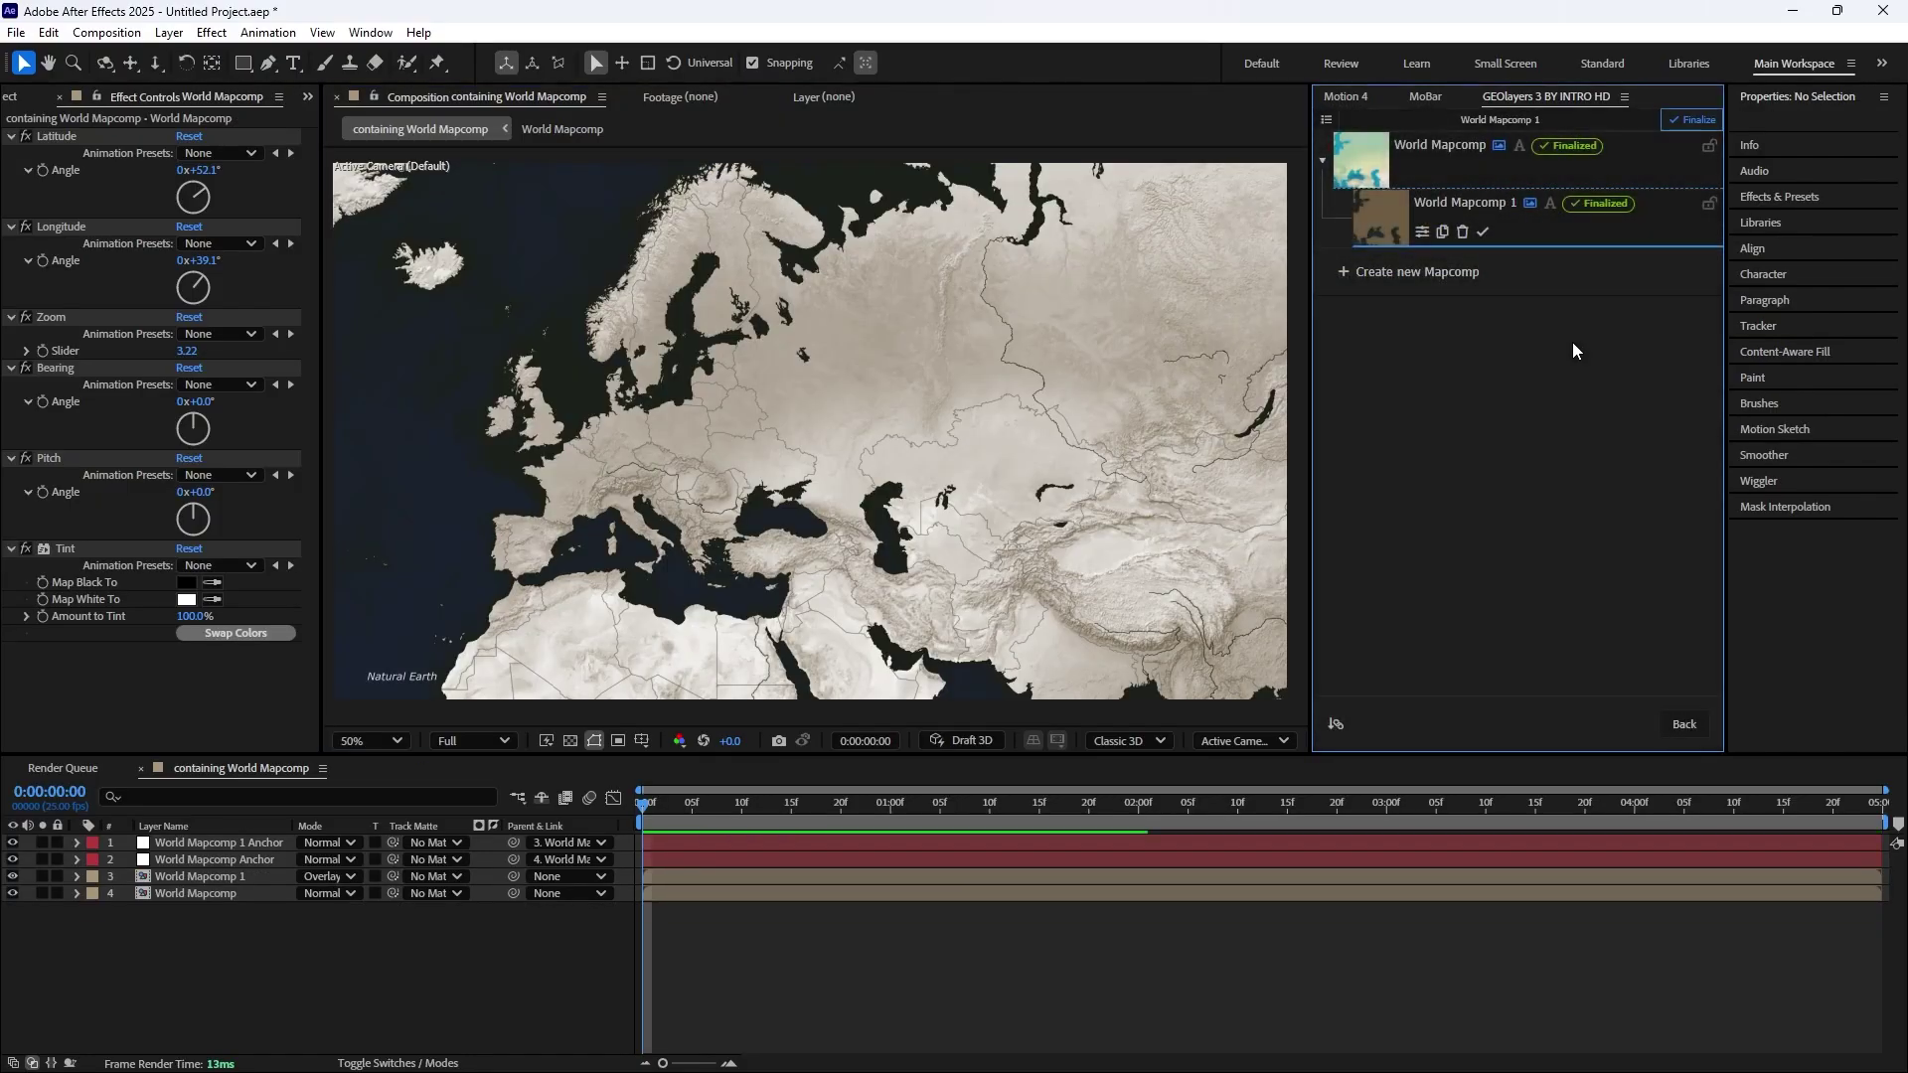
pyautogui.click(1426, 286)
pyautogui.click(1433, 671)
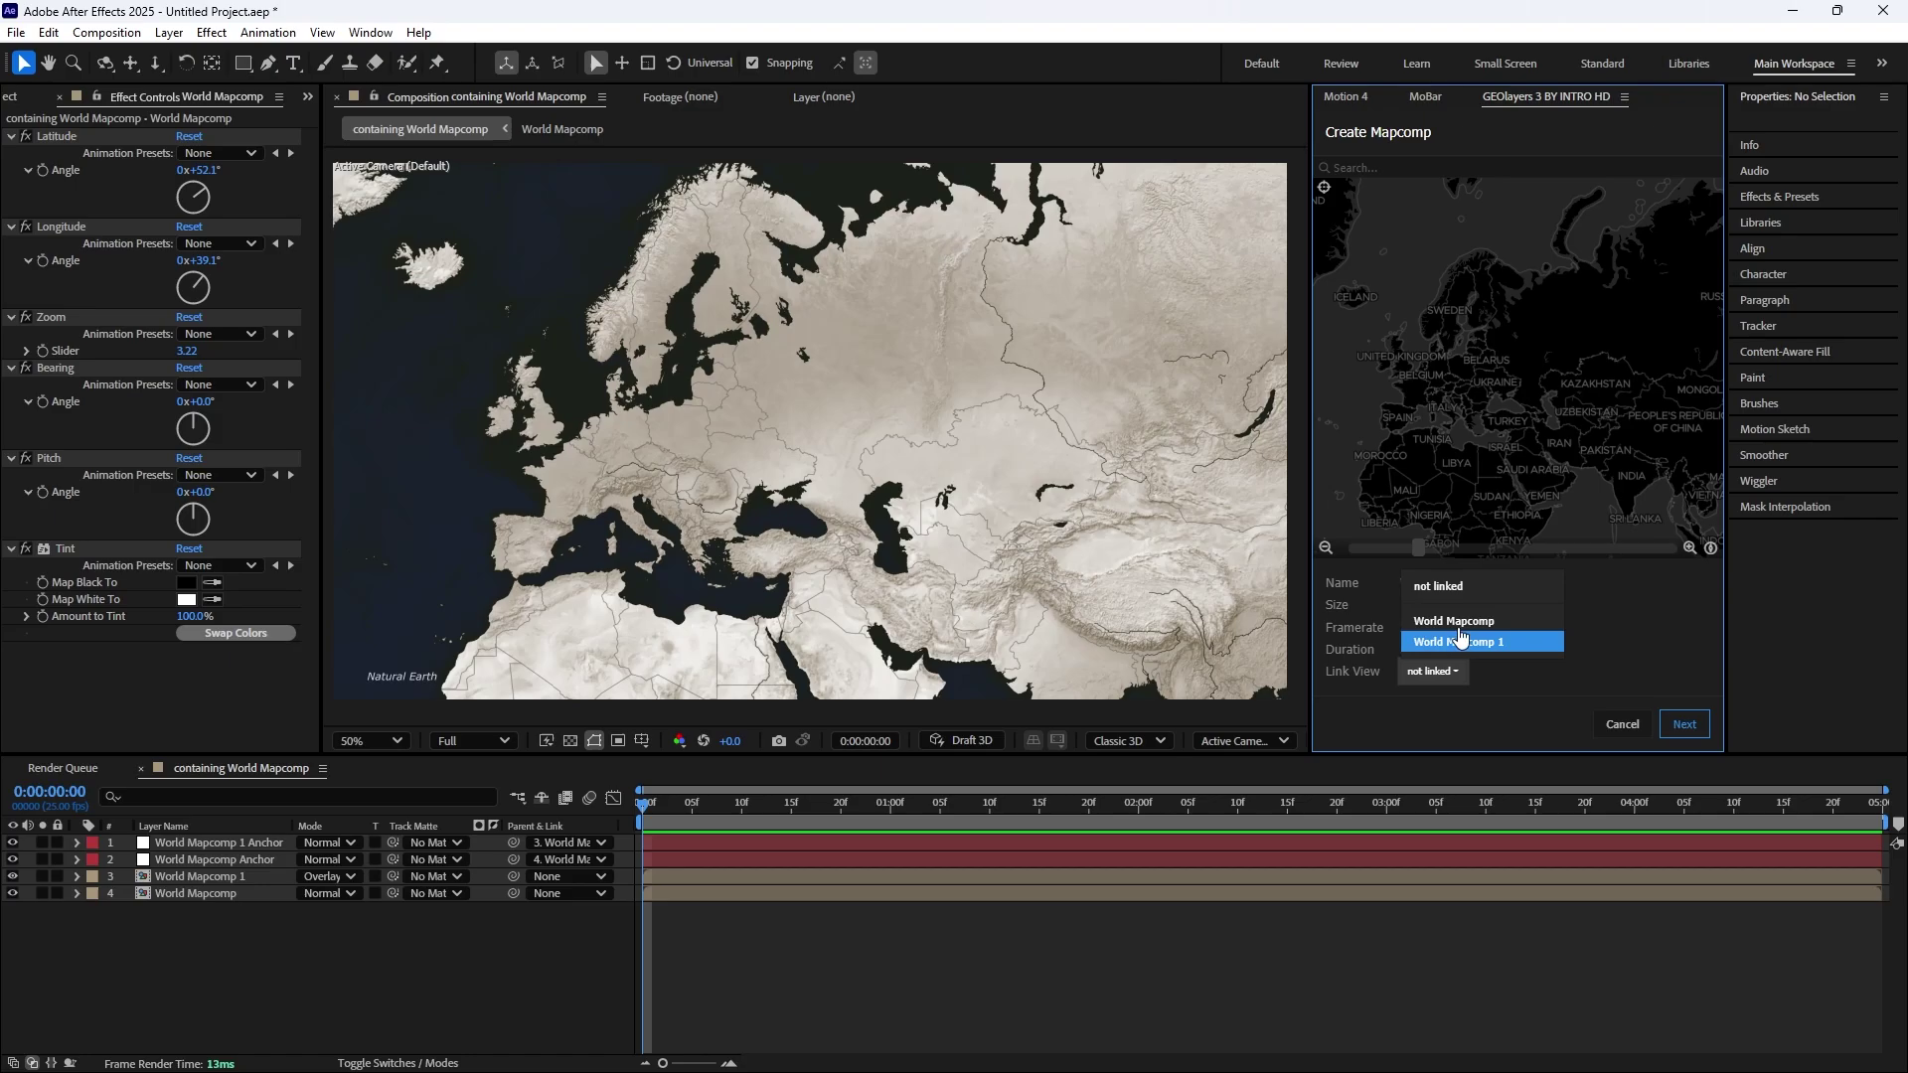
pyautogui.click(1456, 621)
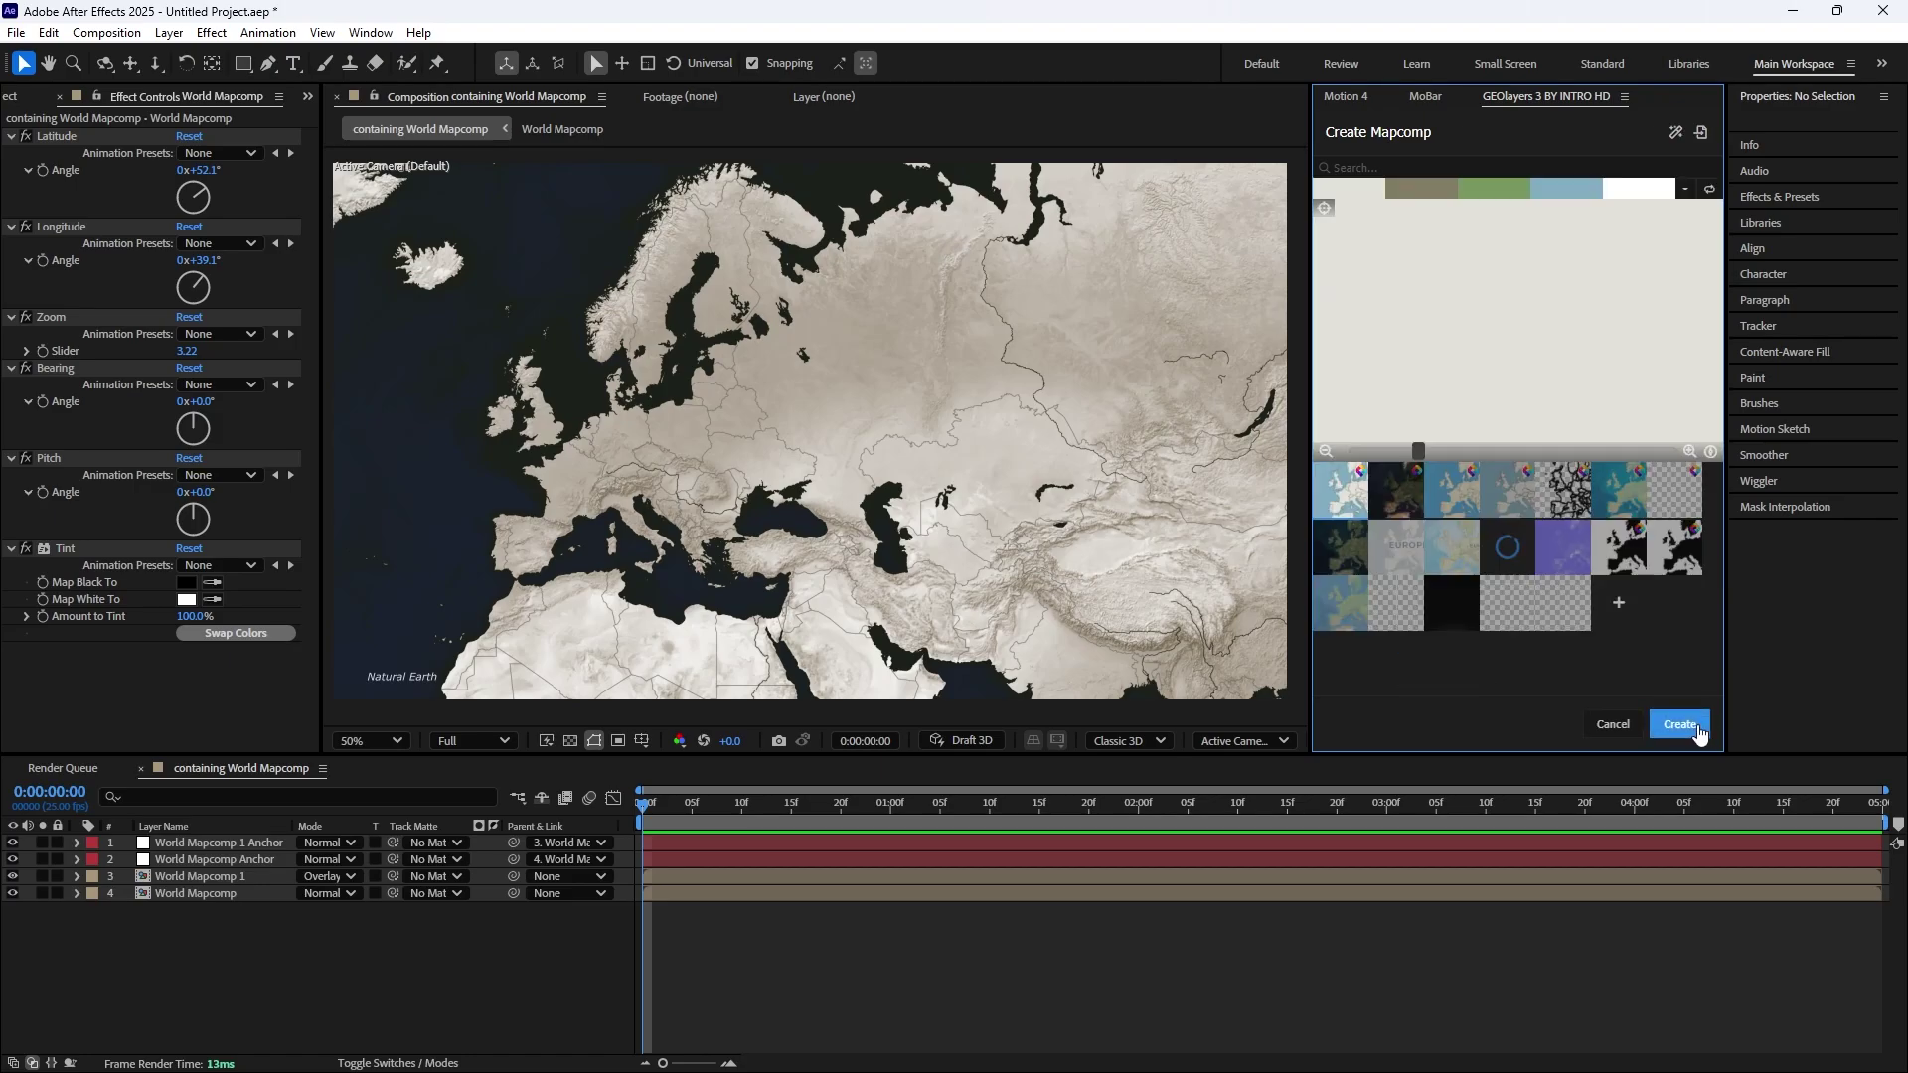
# Pick the Basic map style and set its land colour to brown #6e5c42
pyautogui.click(1338, 491)
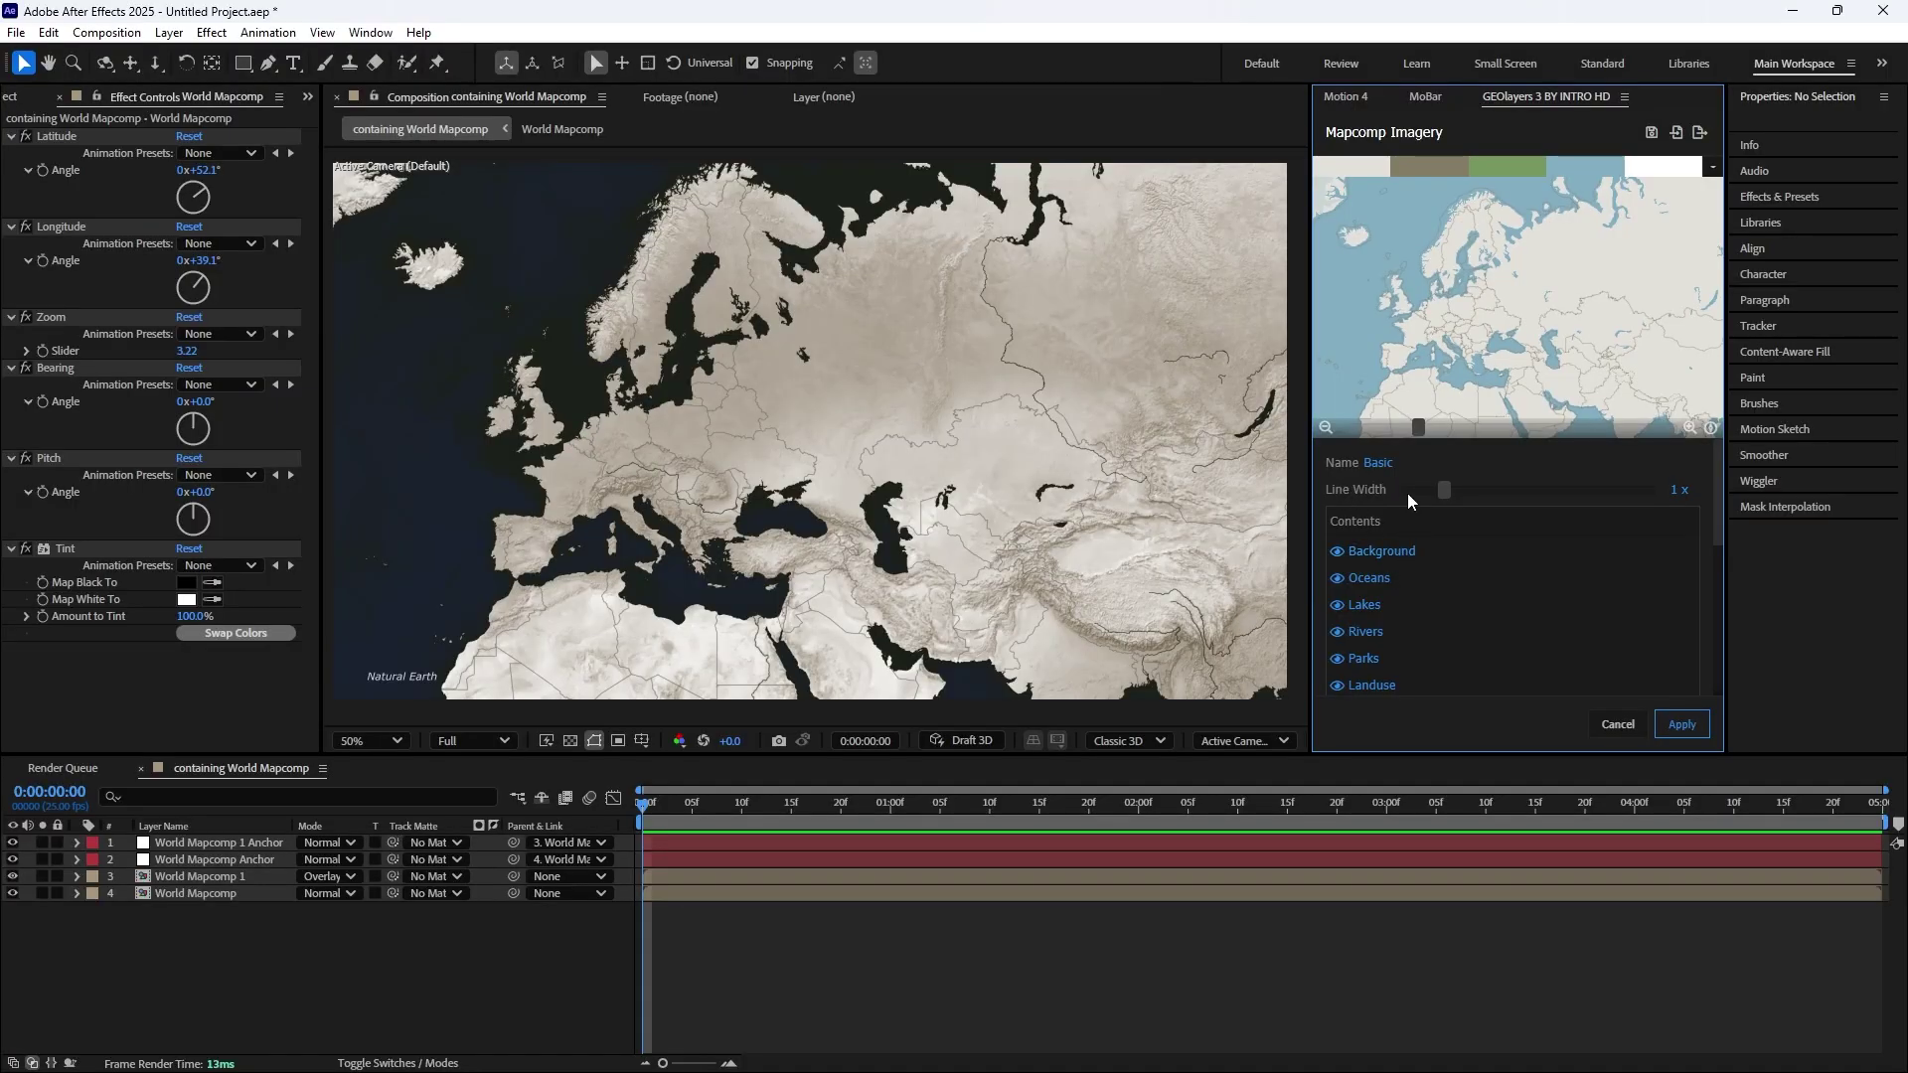
pyautogui.click(1361, 169)
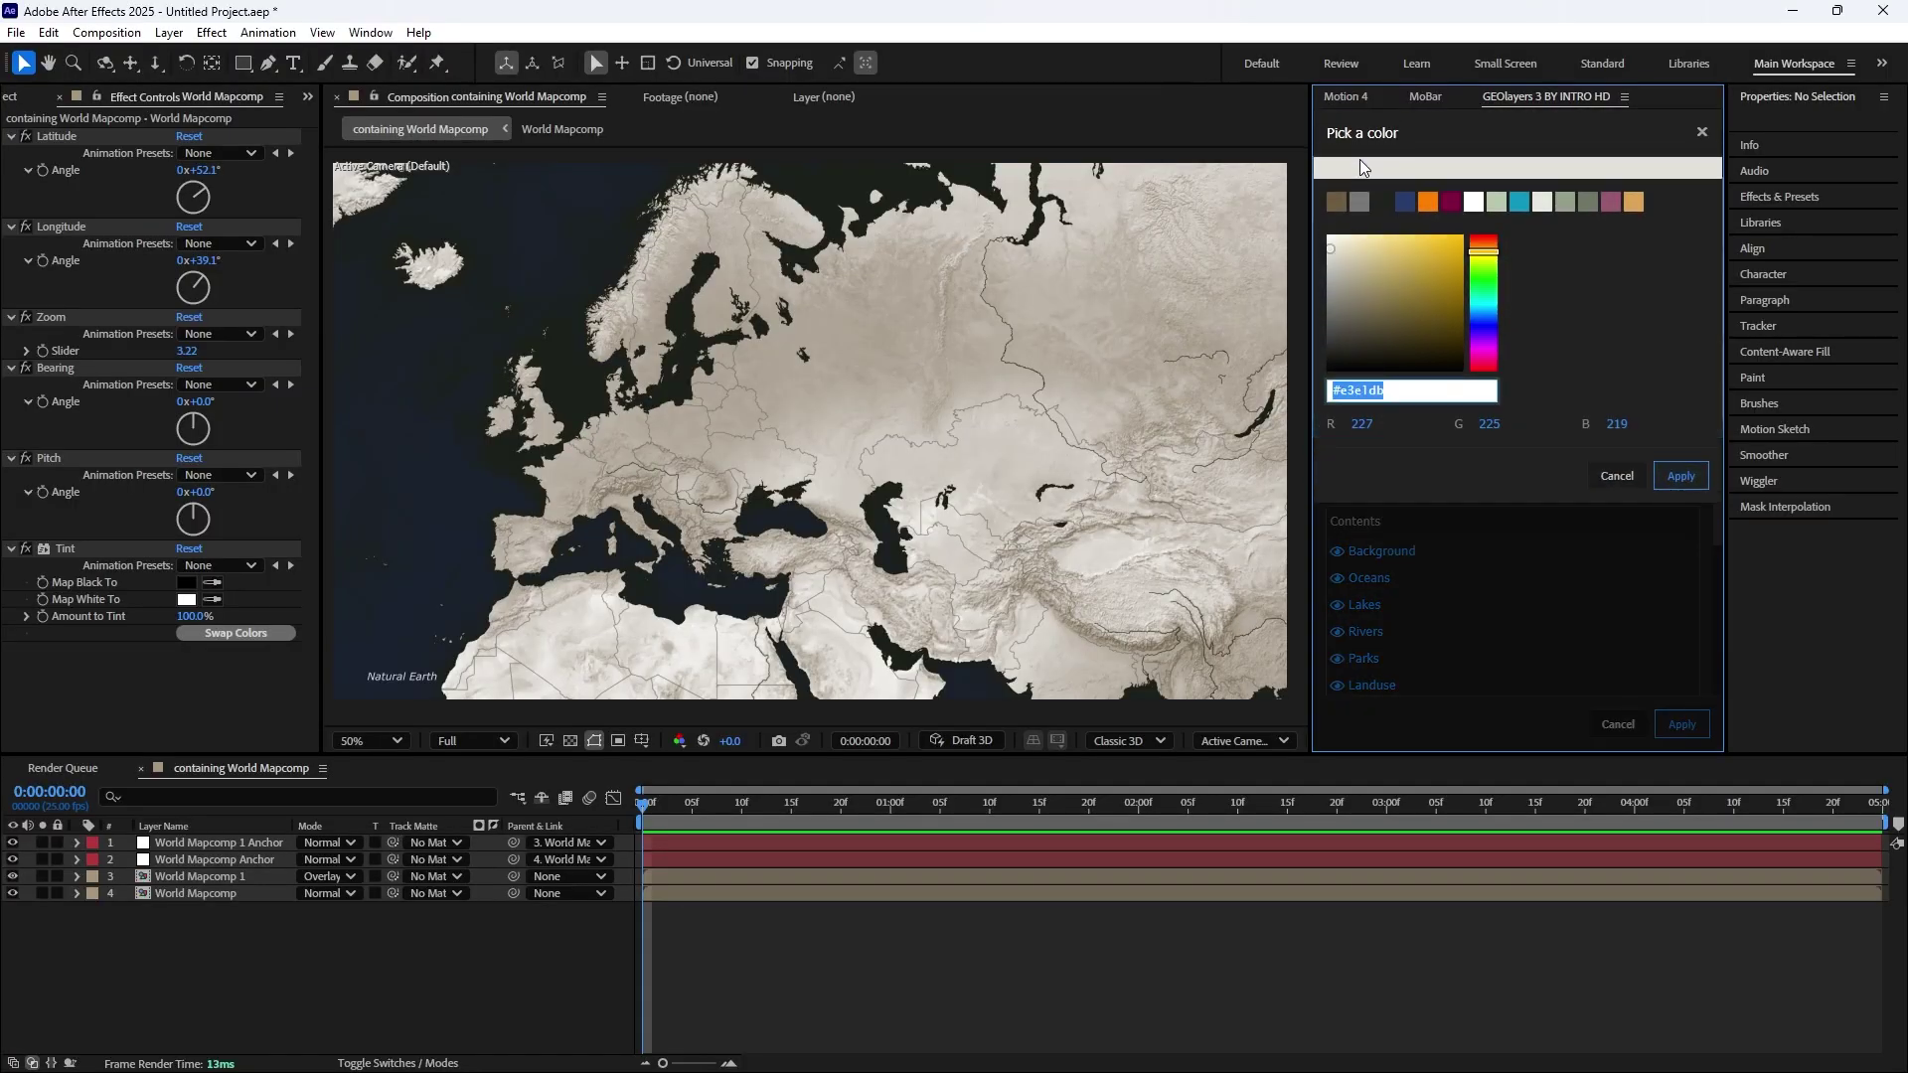
pyautogui.press('super+v')
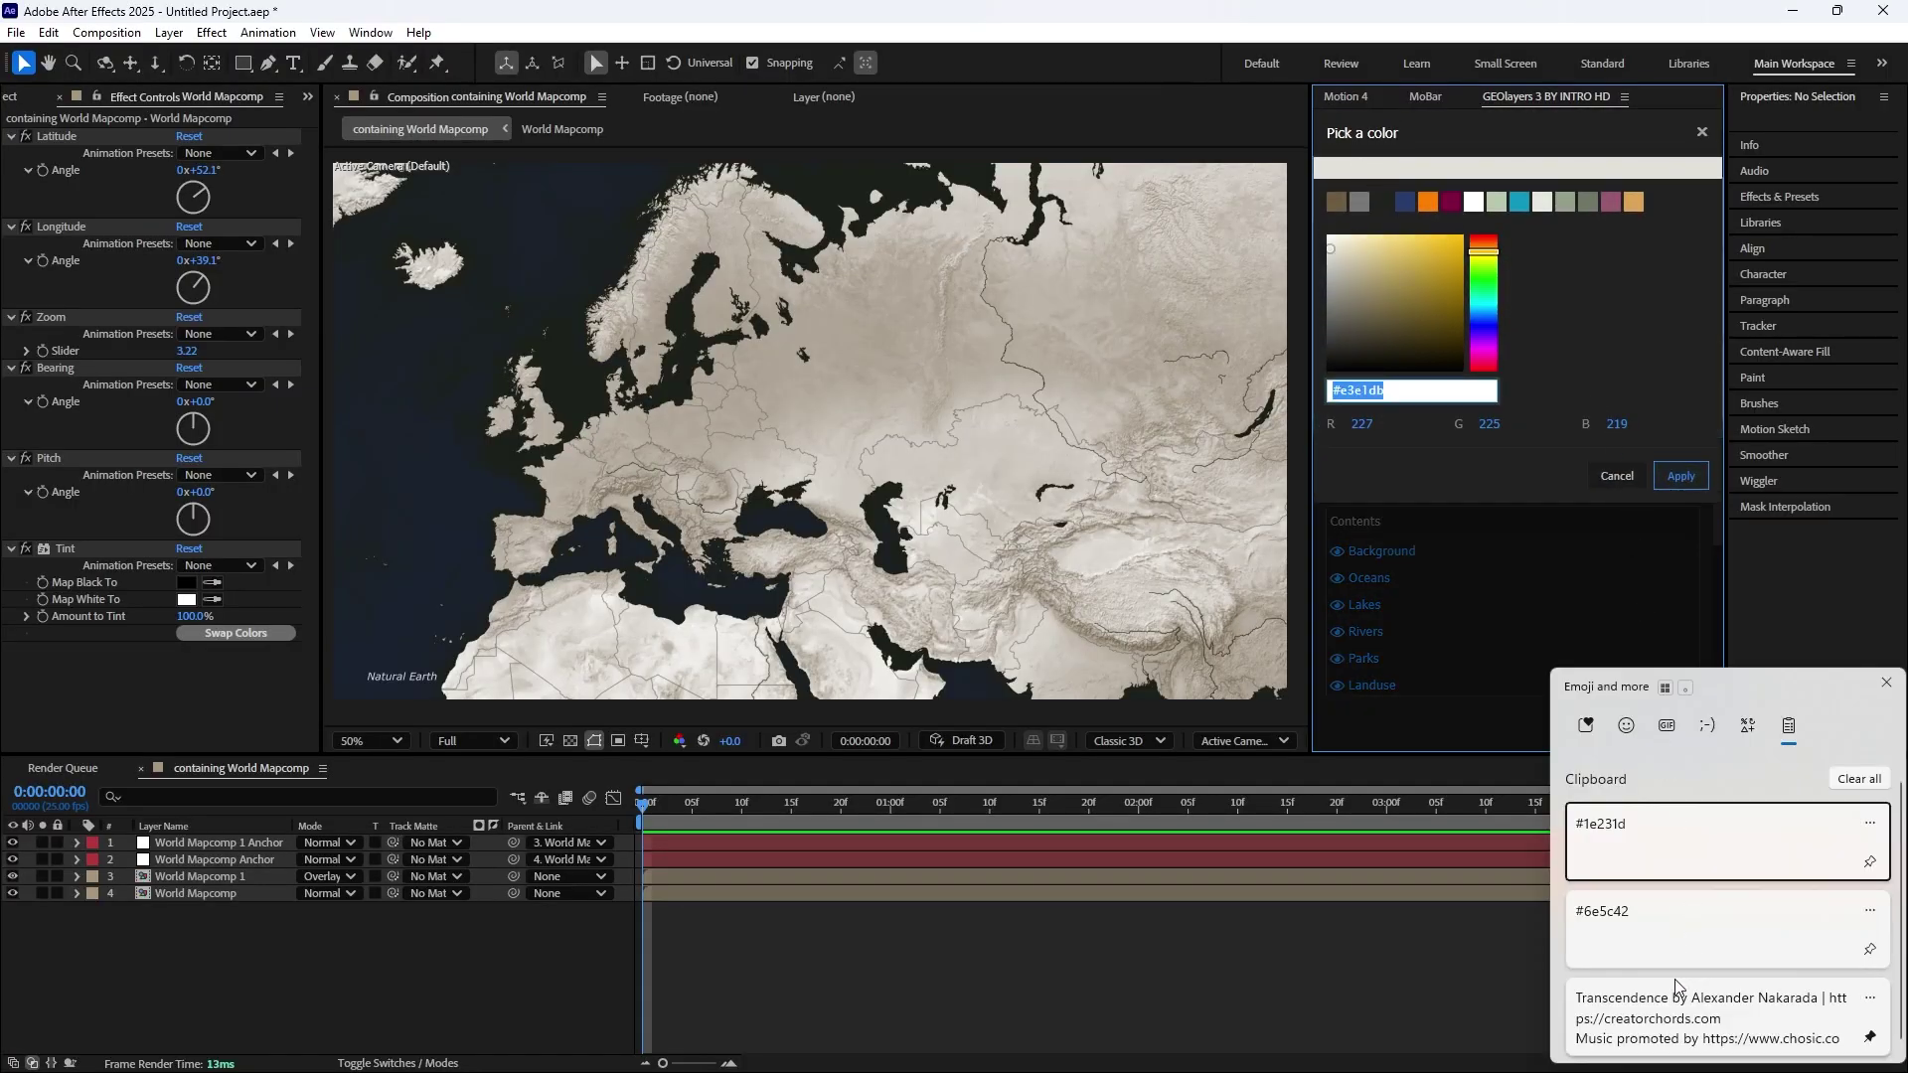
pyautogui.click(1690, 929)
pyautogui.click(1680, 475)
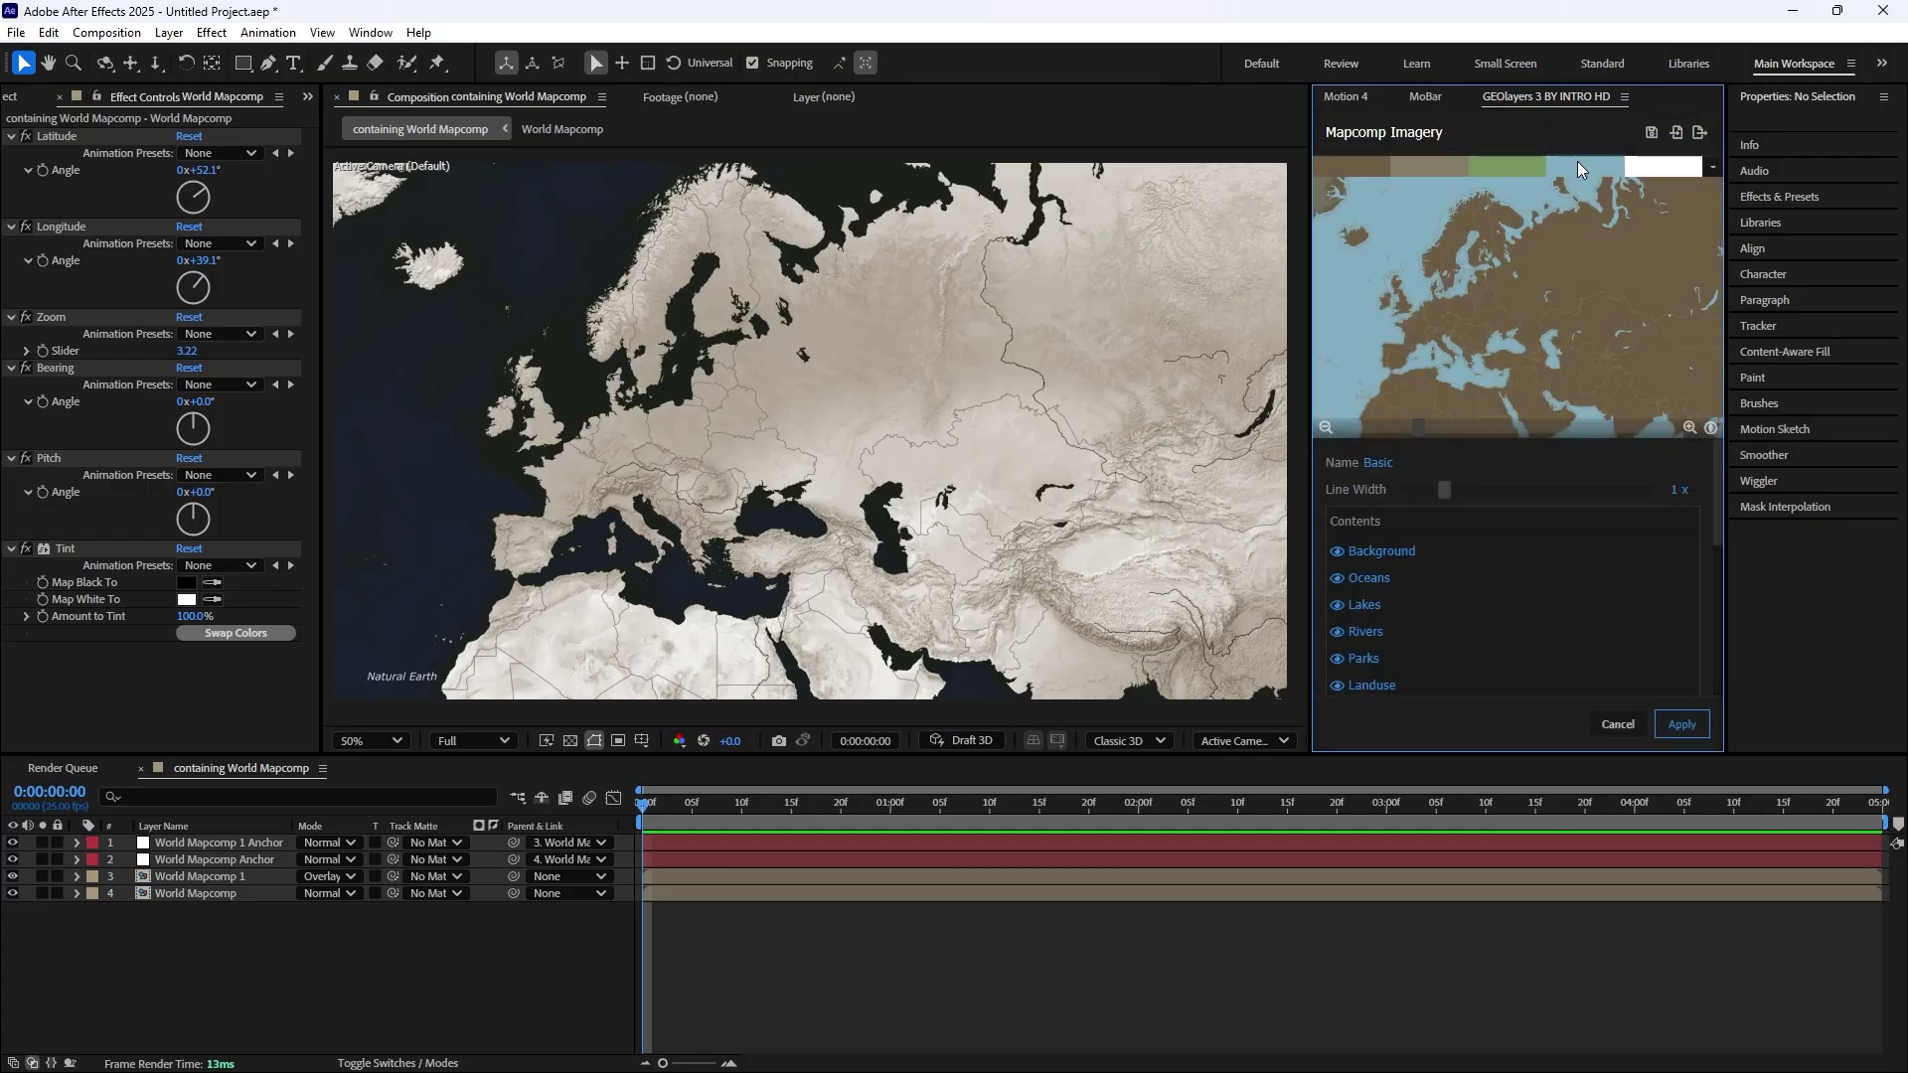
# Give the water a saved dark colour, apply the style, and create World Mapcomp 2
pyautogui.click(1577, 161)
pyautogui.press('super+v')
pyautogui.click(1690, 919)
pyautogui.click(1680, 475)
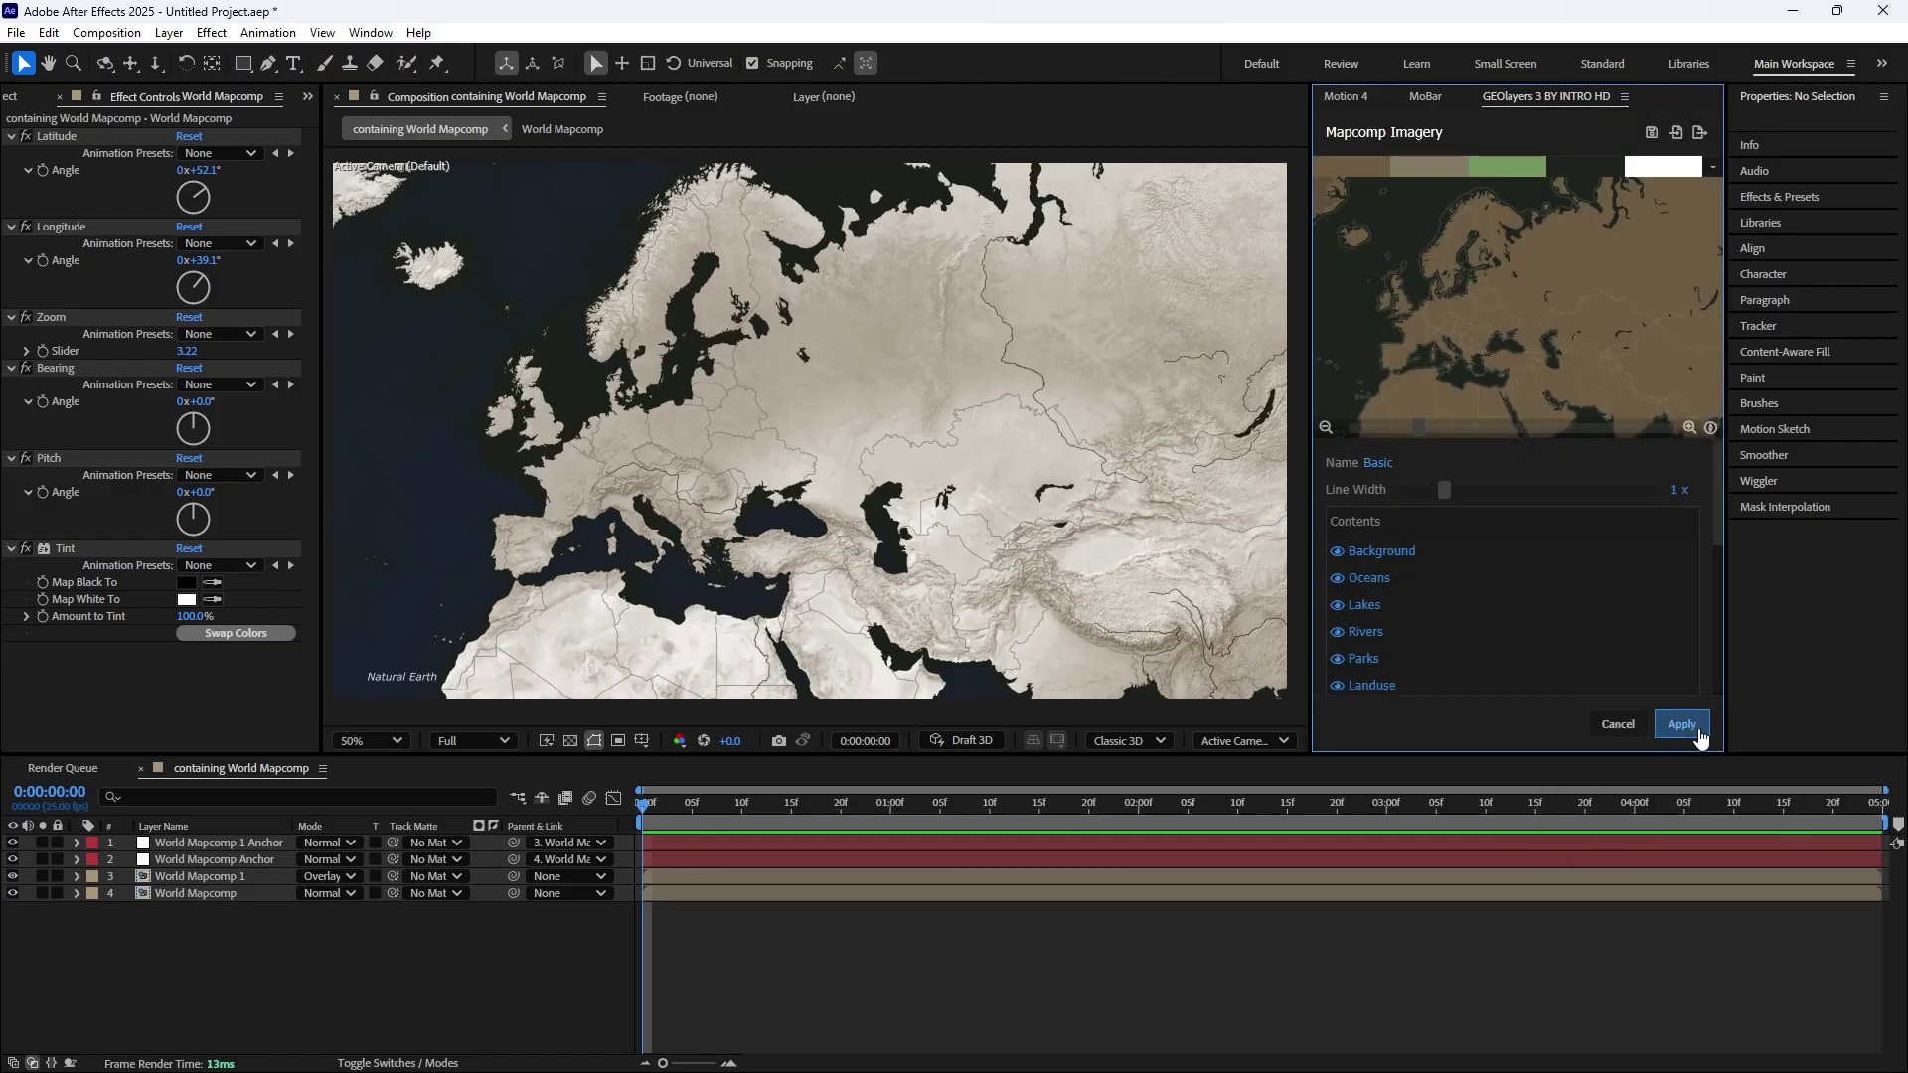
pyautogui.click(1683, 724)
pyautogui.click(1682, 722)
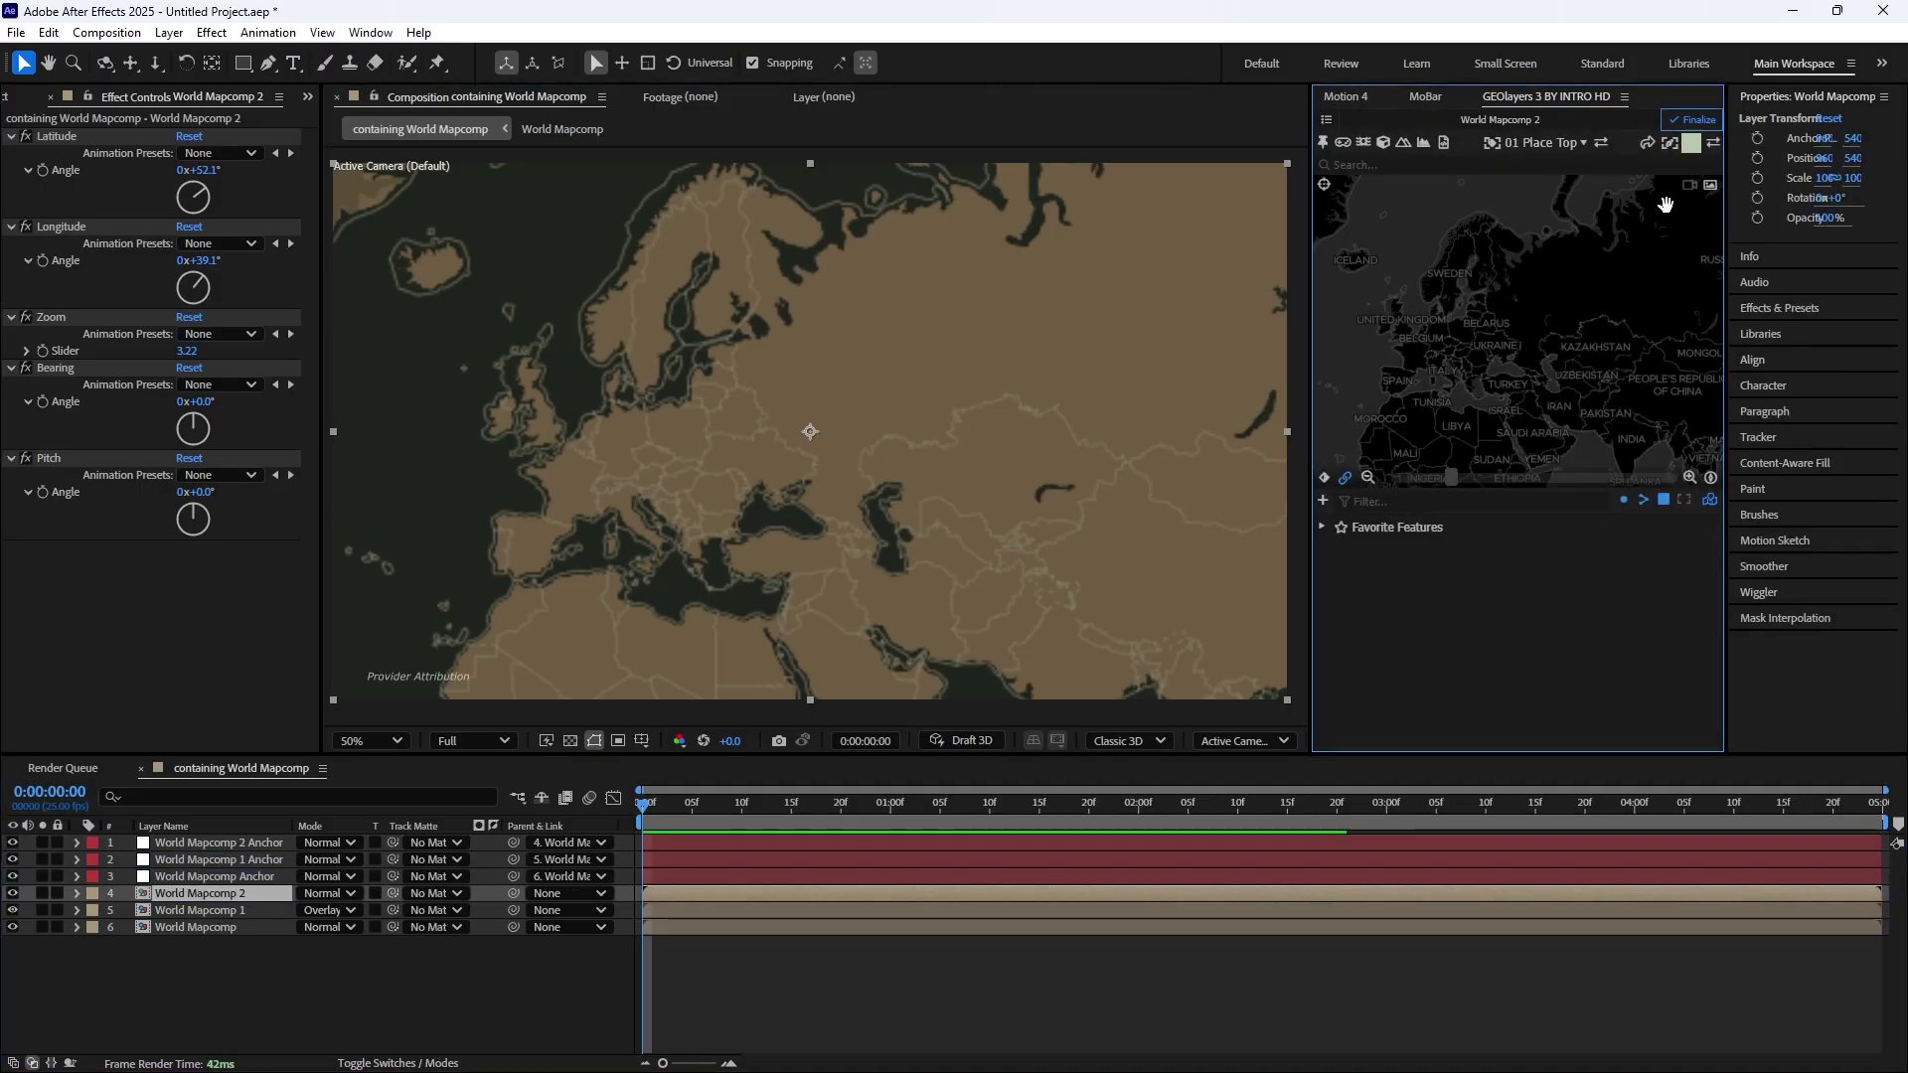
# Set World Mapcomp 2's blend mode to Multiply in the timeline
pyautogui.click(328, 893)
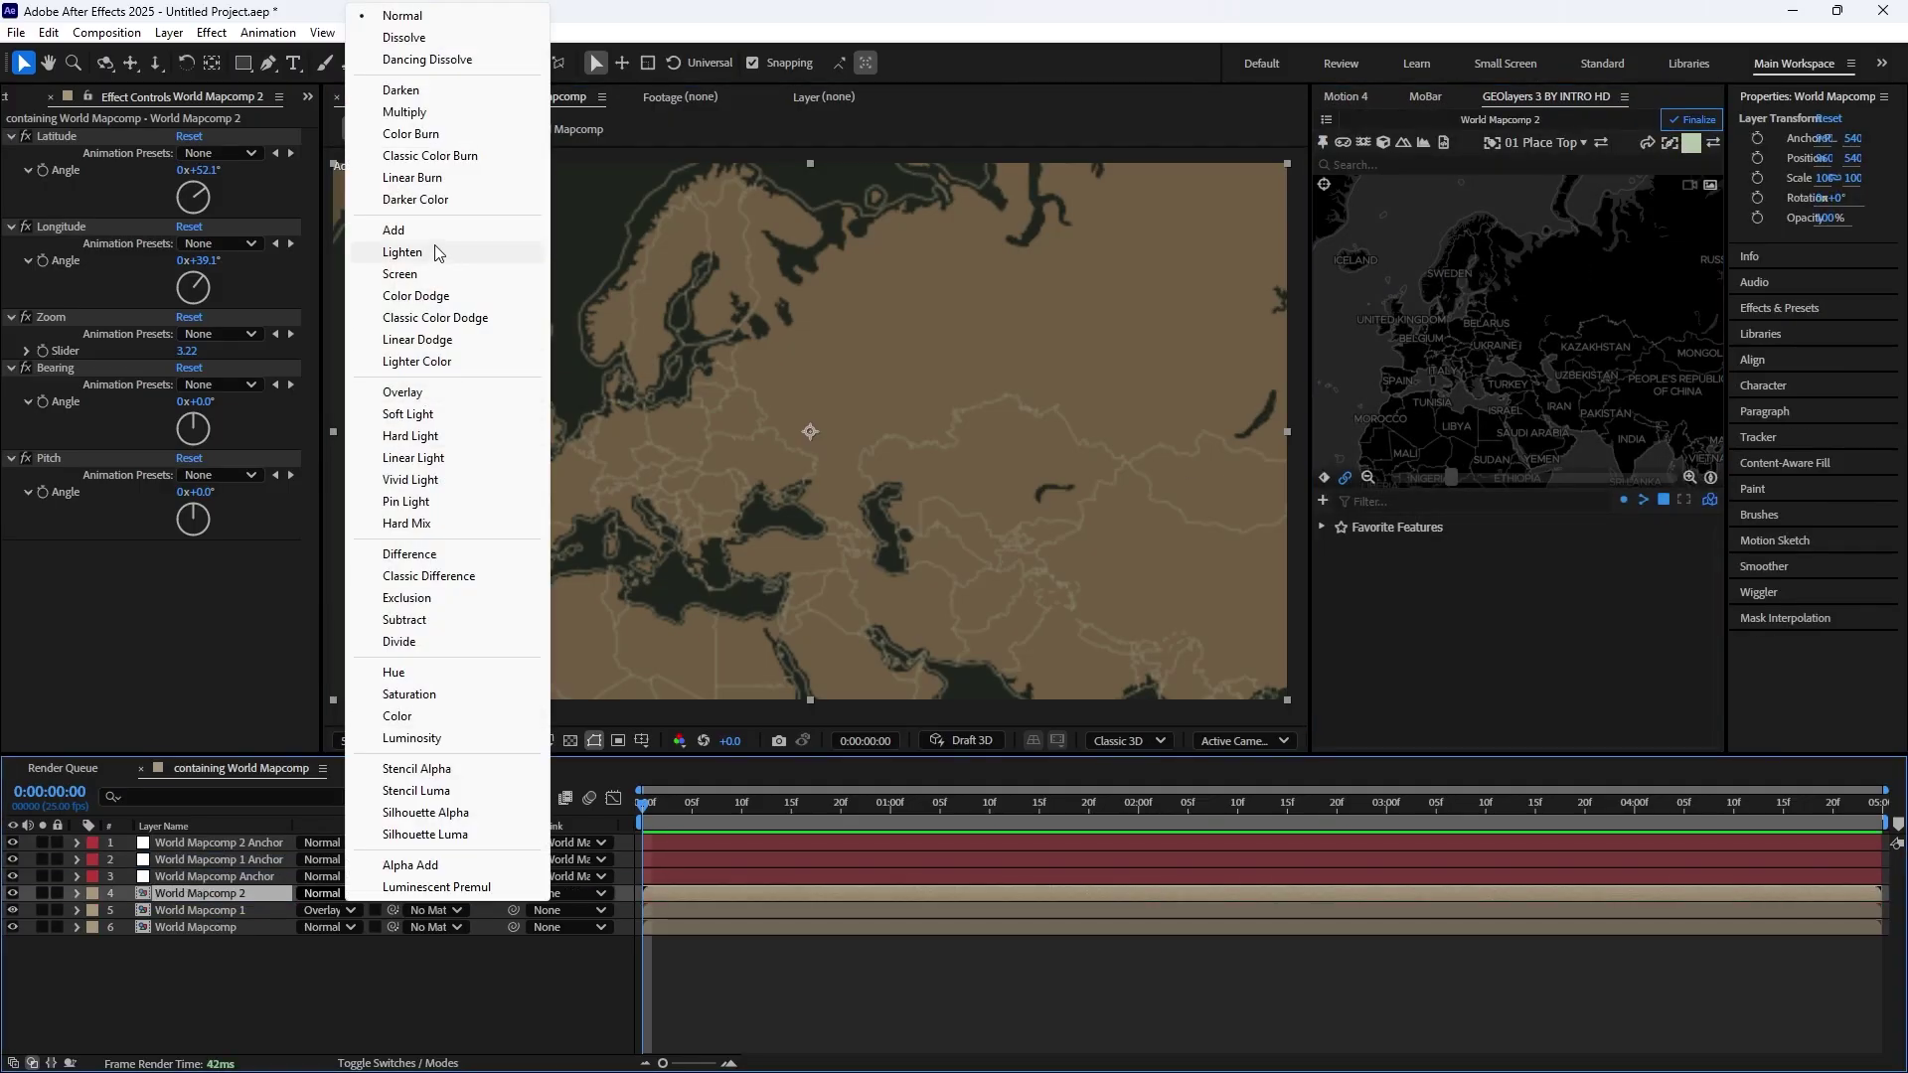
pyautogui.click(408, 111)
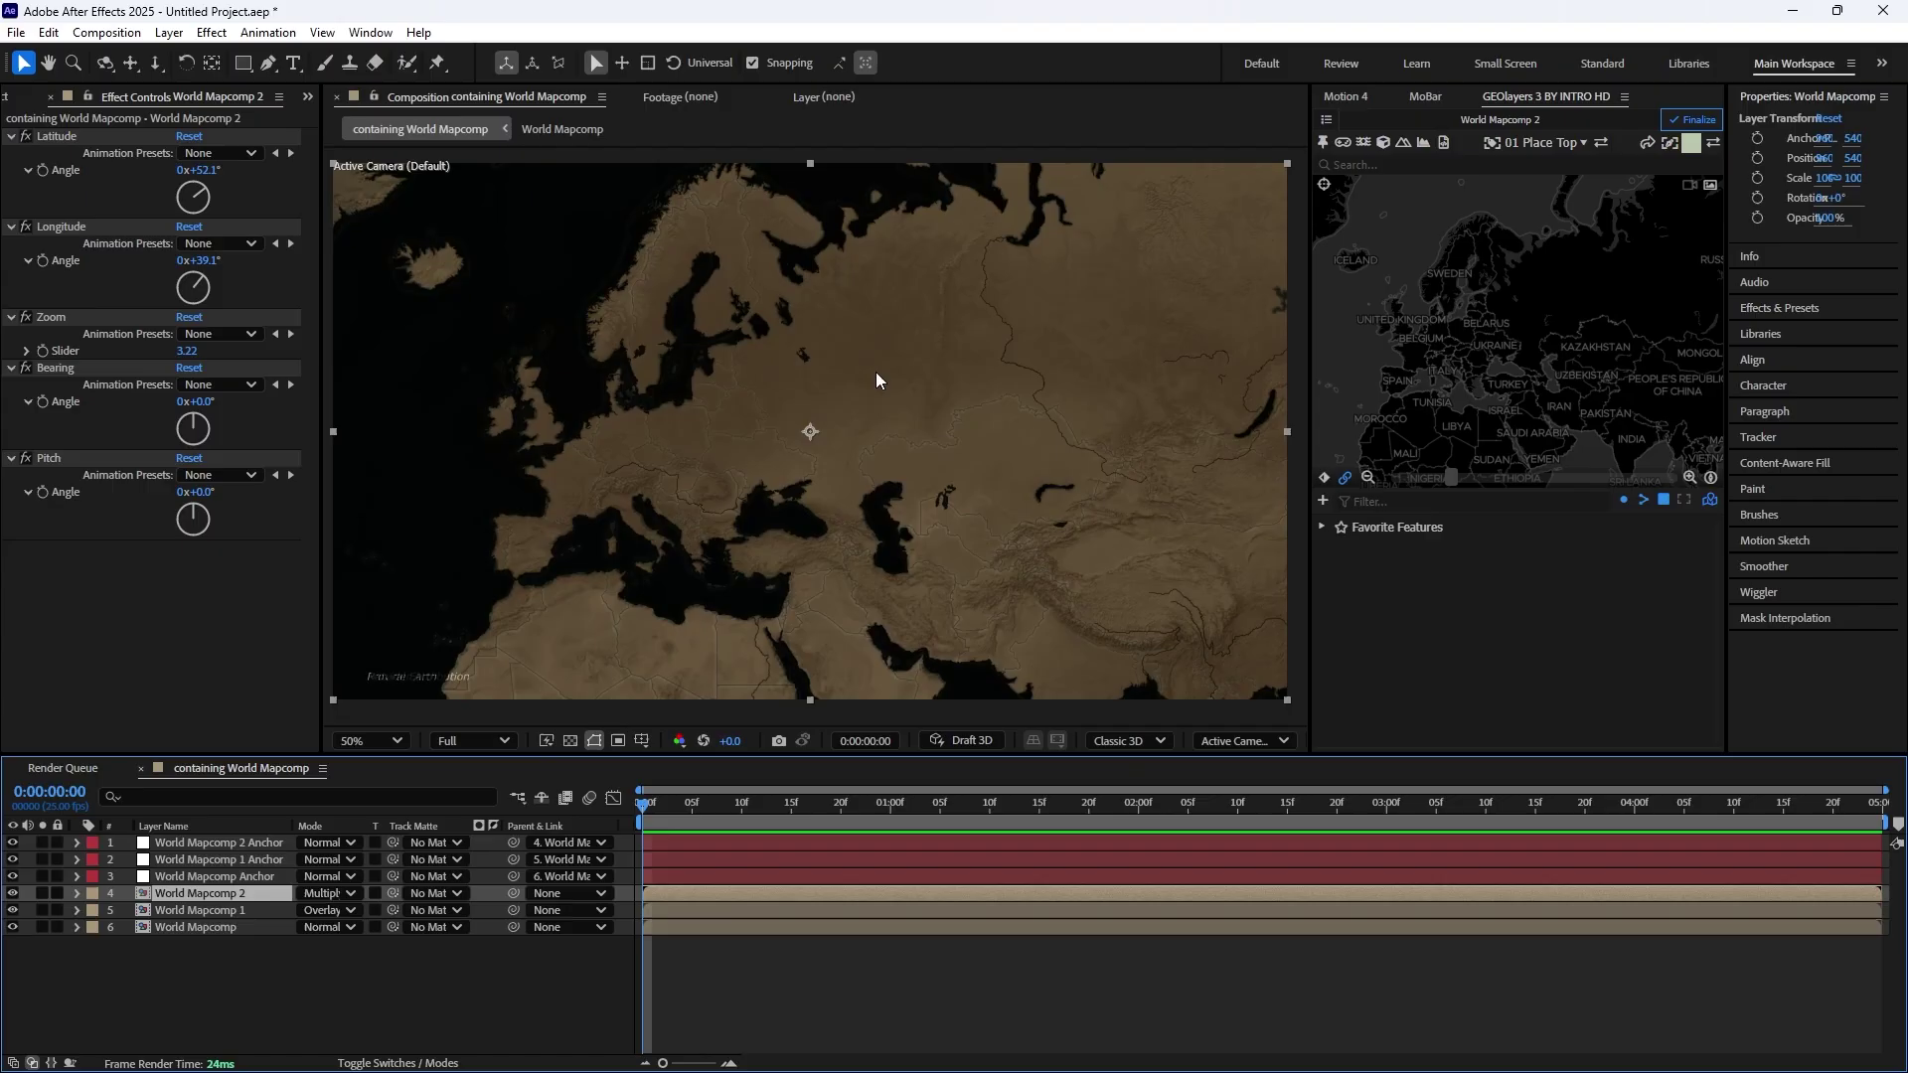